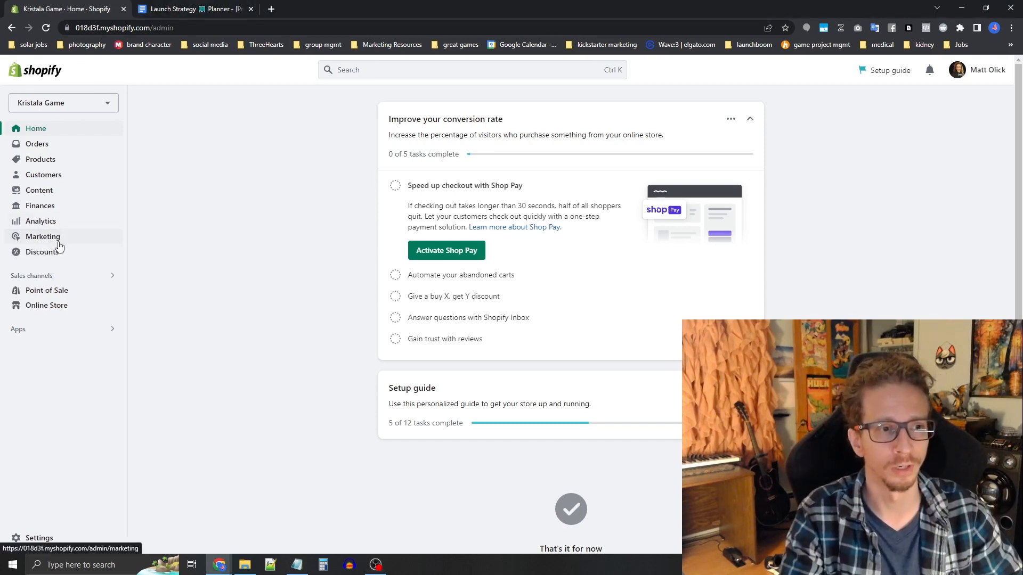
# - Create a marketing automation from the "Welcome new subscriber" template
pyautogui.click(50, 242)
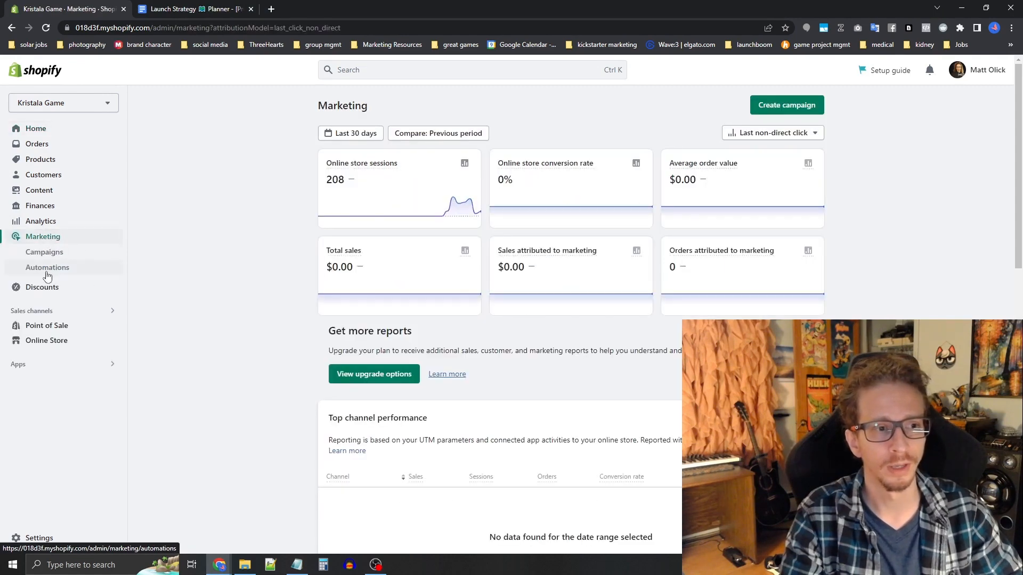
pyautogui.moveTo(47, 271); pyautogui.dragTo(66, 275)
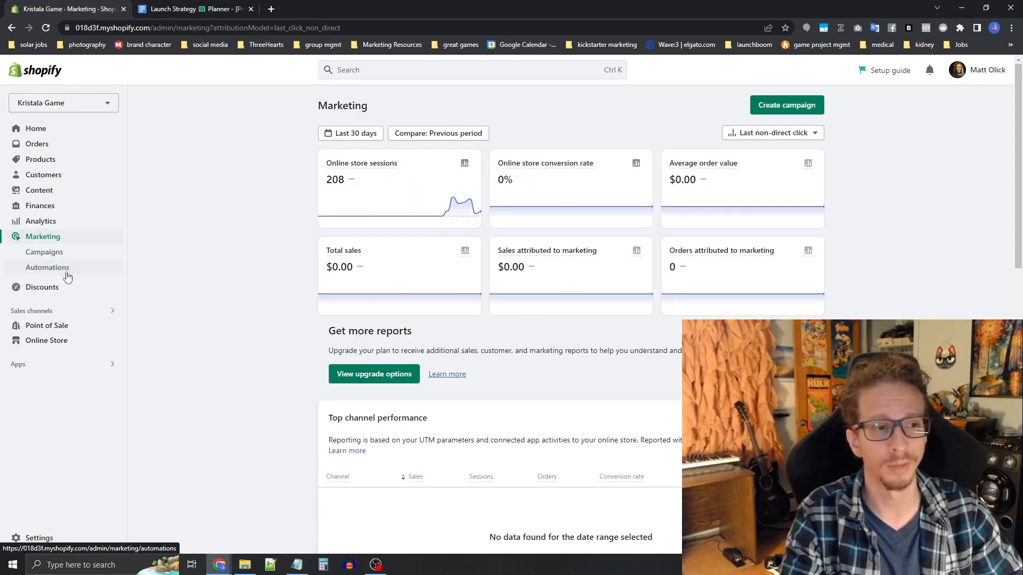
pyautogui.click(54, 272)
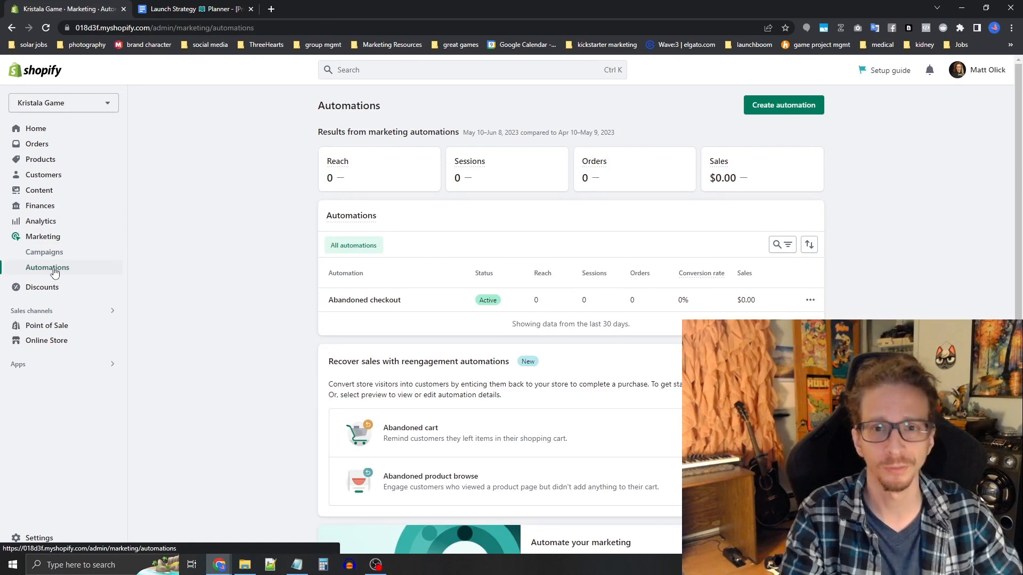
pyautogui.moveTo(789, 108)
pyautogui.mouseDown()
pyautogui.moveTo(836, 114)
pyautogui.moveTo(792, 108)
pyautogui.mouseUp()
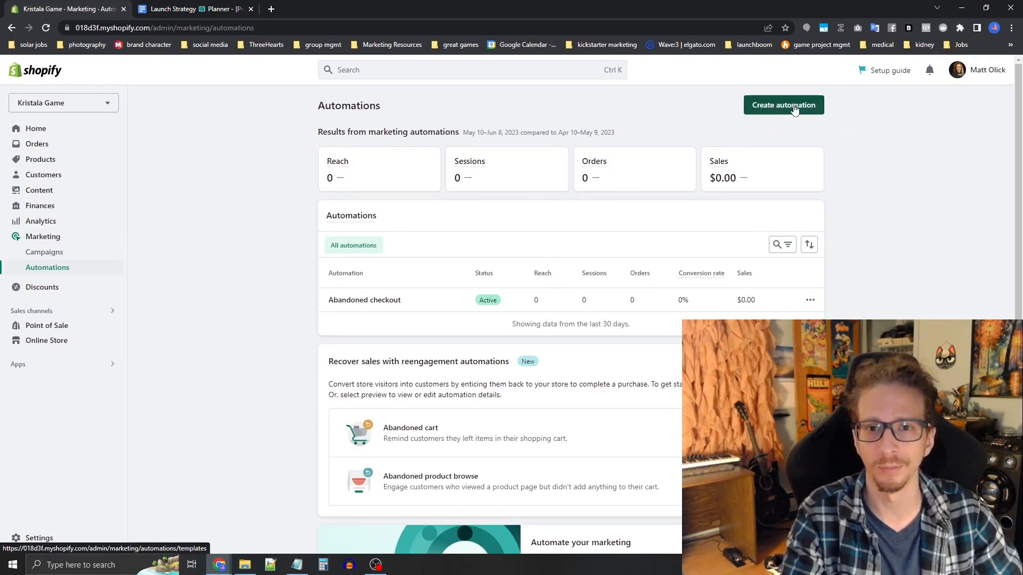
pyautogui.click(795, 109)
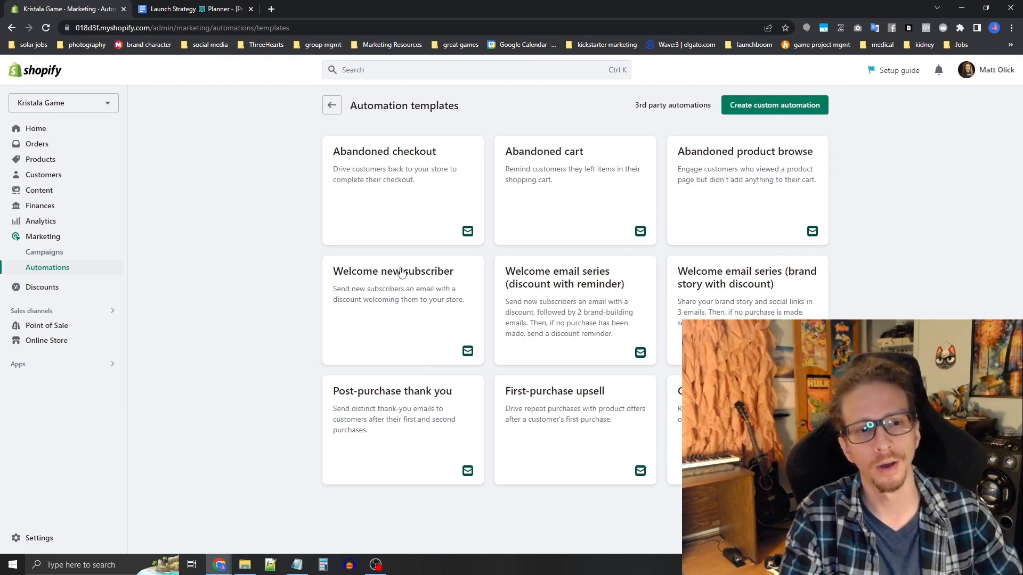
pyautogui.moveTo(373, 280); pyautogui.dragTo(397, 280)
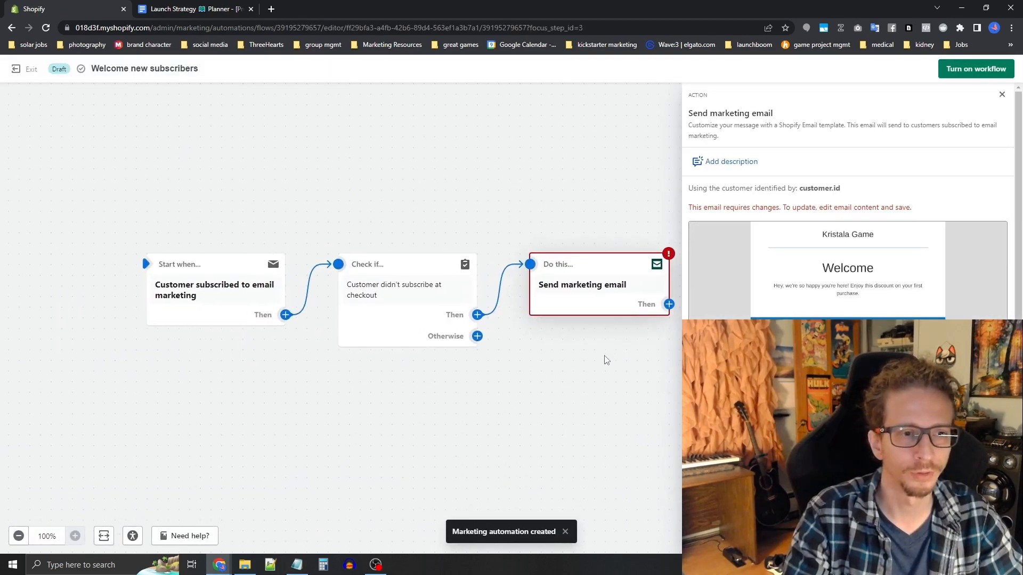
# - Open the welcome automation's marketing email for editing and check its sender details
pyautogui.moveTo(508, 359); pyautogui.dragTo(552, 366)
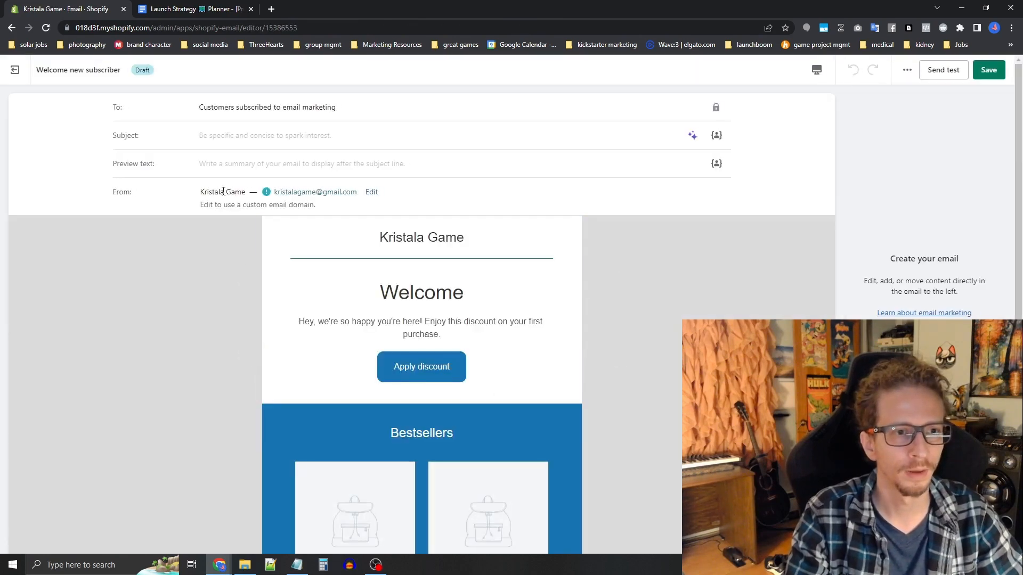
pyautogui.moveTo(201, 192); pyautogui.dragTo(331, 206)
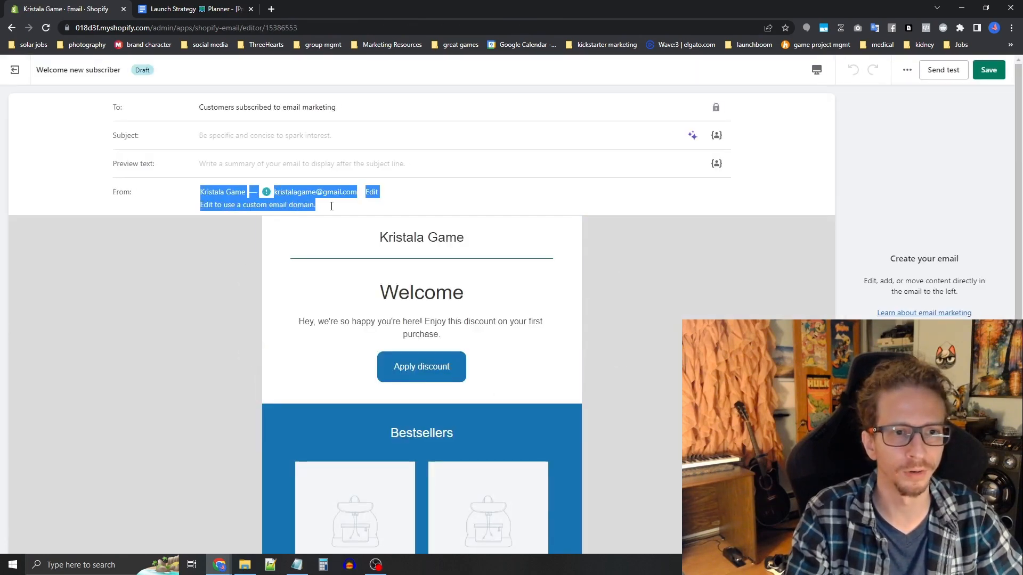
pyautogui.click(327, 206)
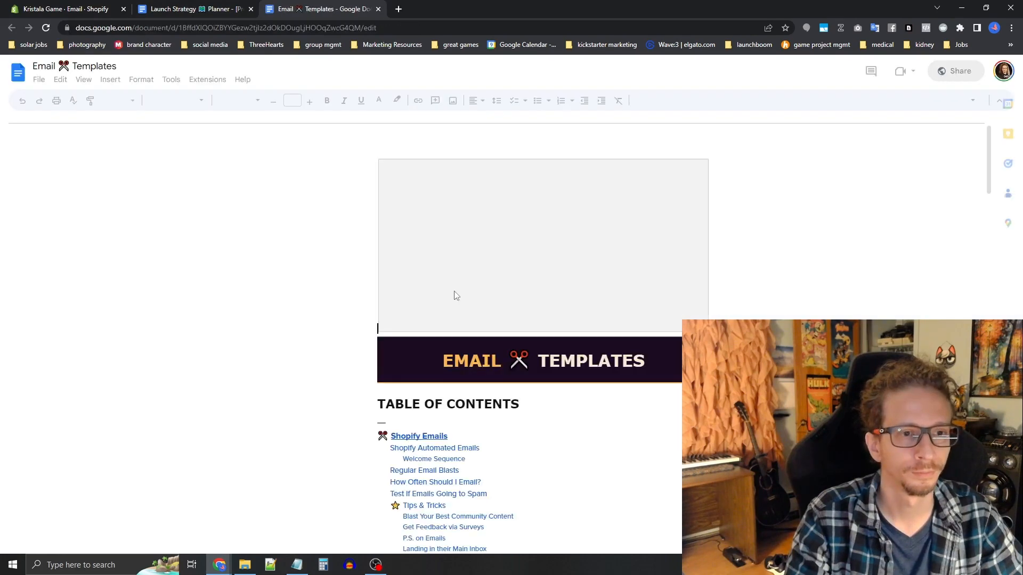
# - In the Email Templates document in Google Docs, find the Welcome Templates in the table of contents and switch the document to viewing mode
pyautogui.scroll(-4, 429, 276)
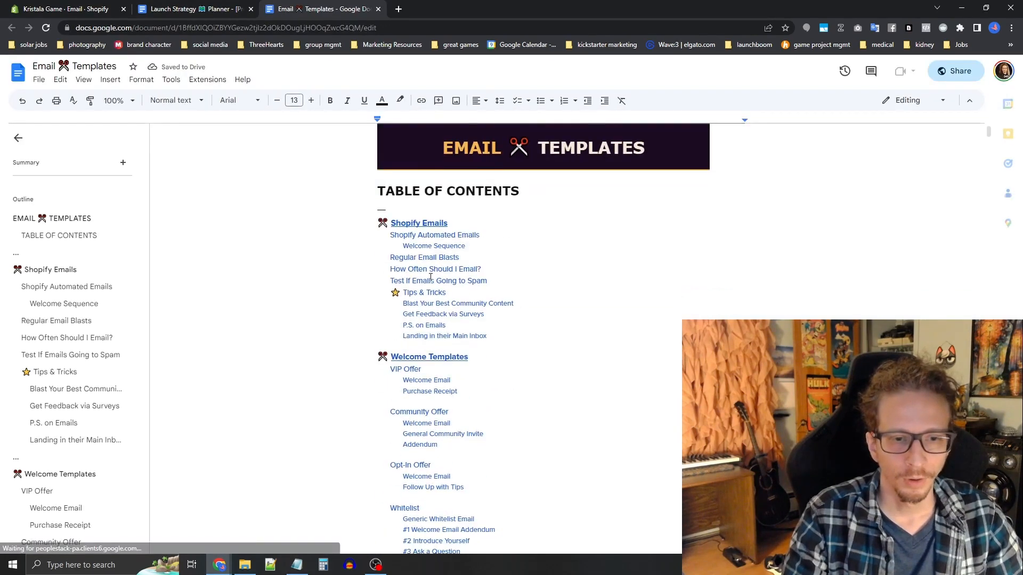
pyautogui.scroll(-3, 431, 277)
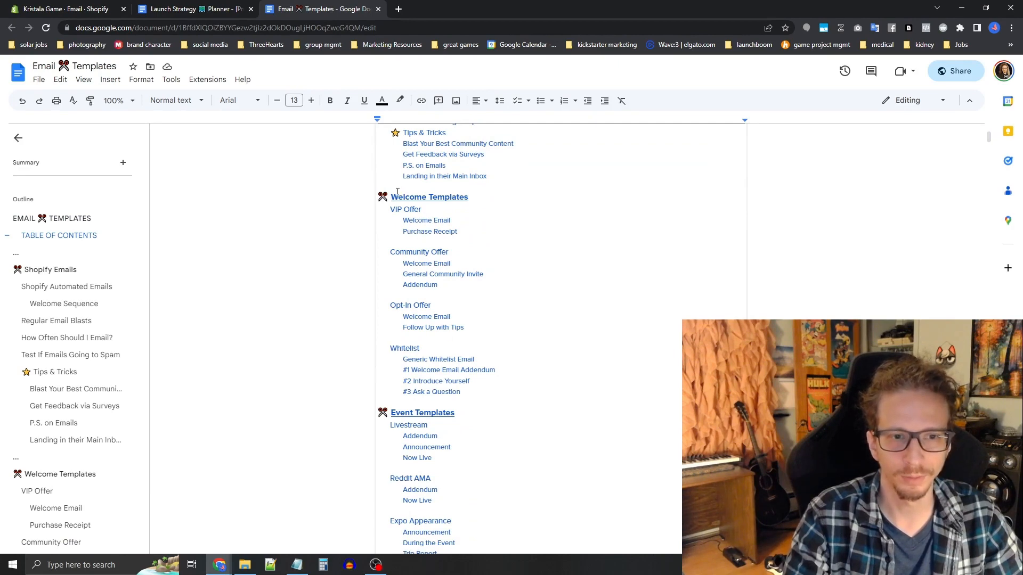
pyautogui.moveTo(391, 194); pyautogui.dragTo(498, 380)
pyautogui.click(562, 328)
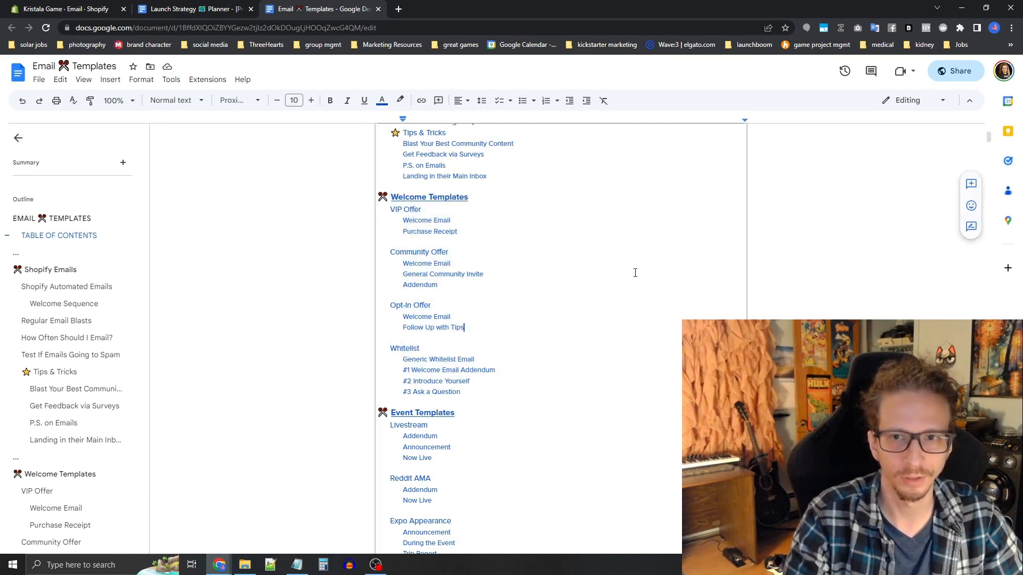
pyautogui.click(907, 100)
pyautogui.click(907, 171)
# - Look over the Community Offer, Opt-In Offer and Whitelist entries and go to the Opt-In Offer's Welcome Email template
pyautogui.click(424, 215)
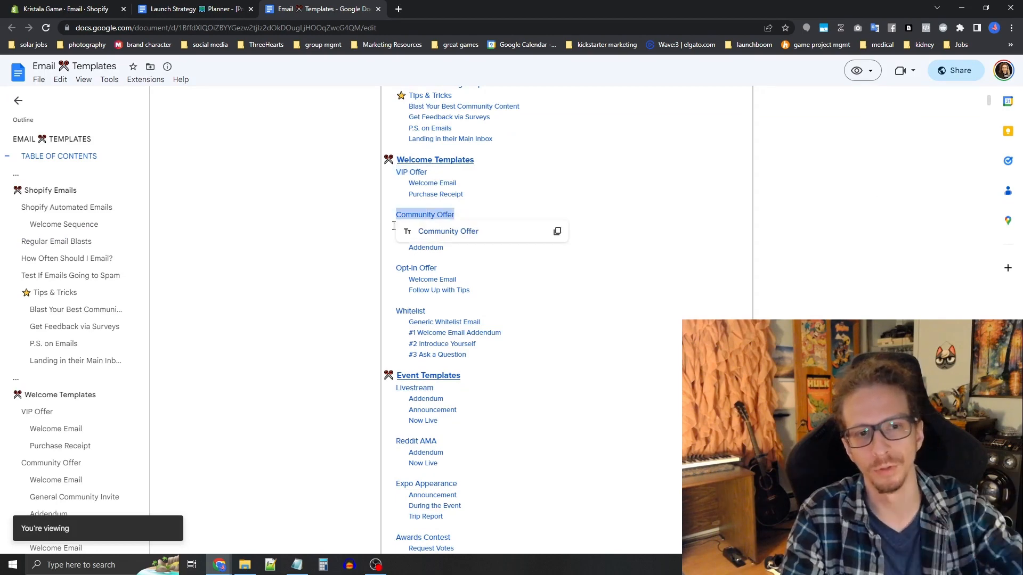
pyautogui.click(427, 268)
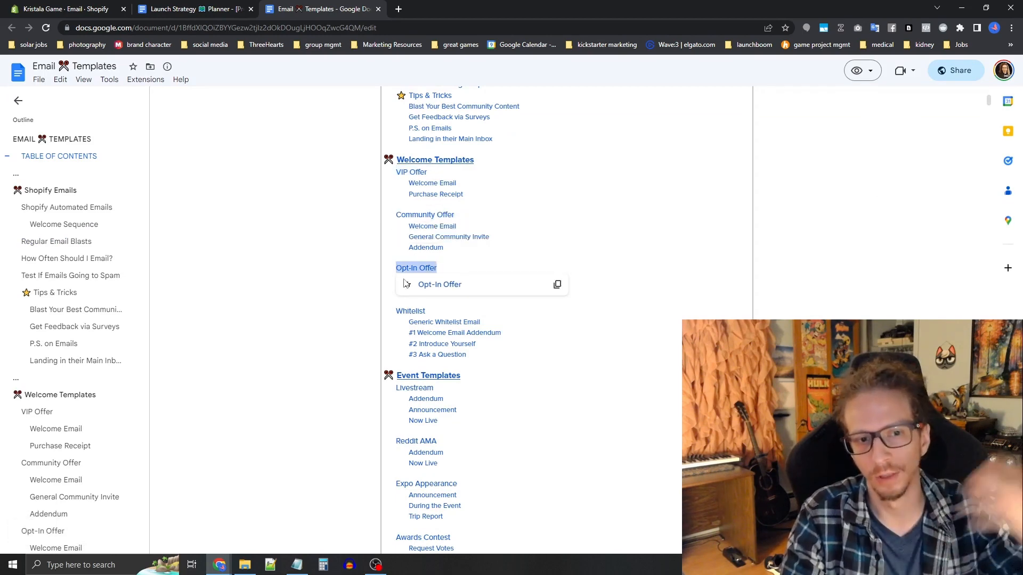
pyautogui.click(432, 312)
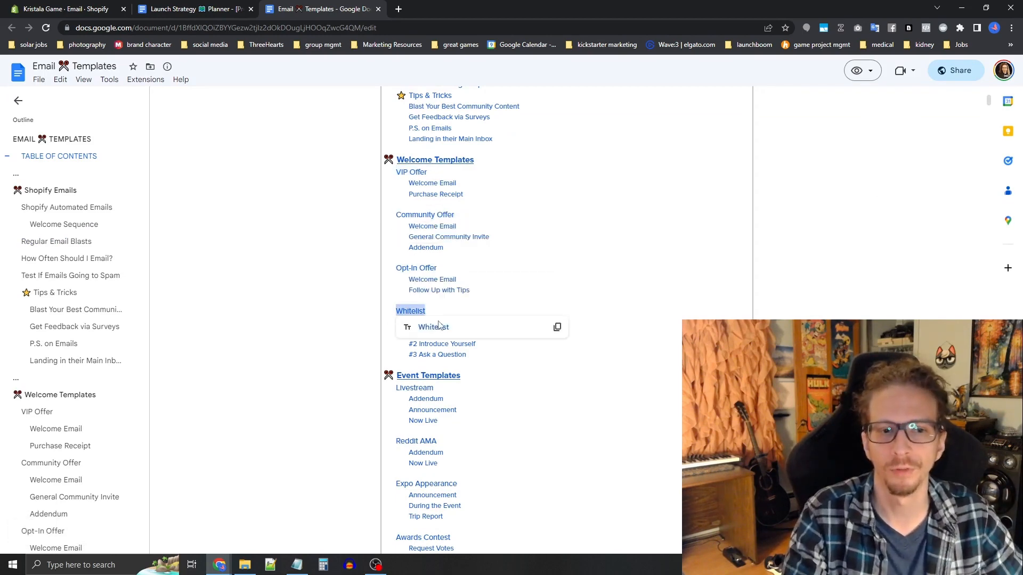
pyautogui.click(463, 308)
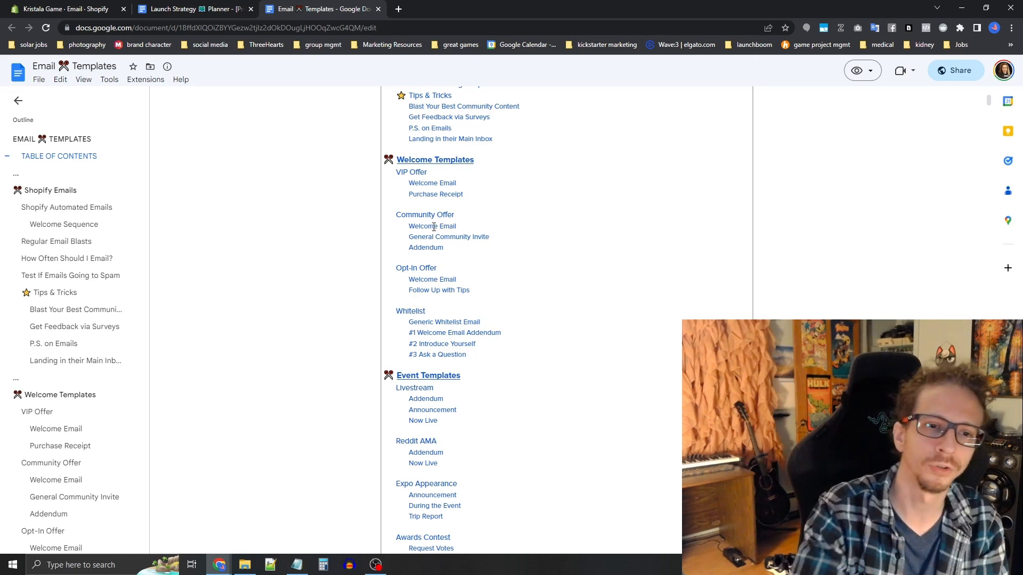
pyautogui.click(426, 280)
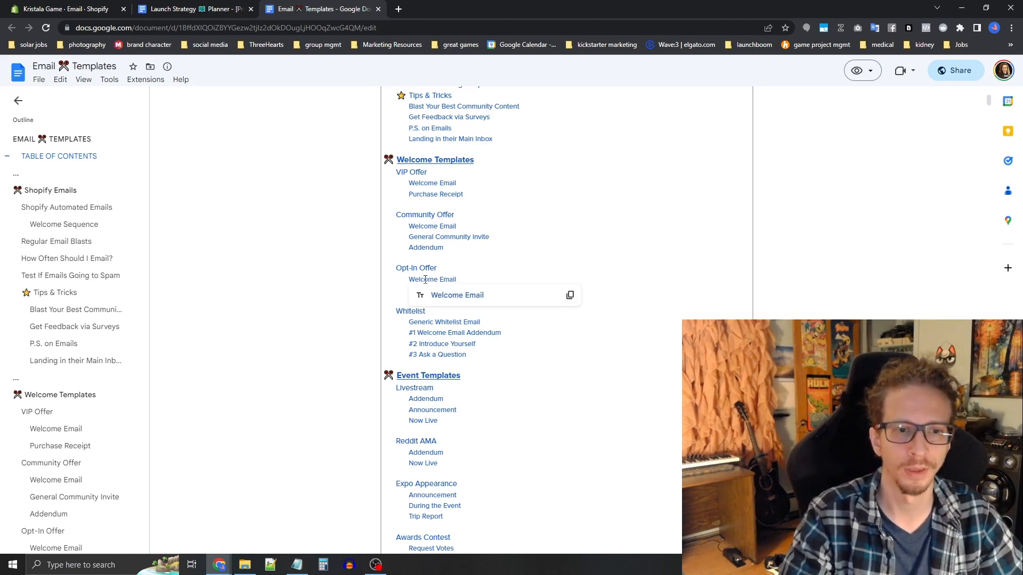
pyautogui.click(456, 295)
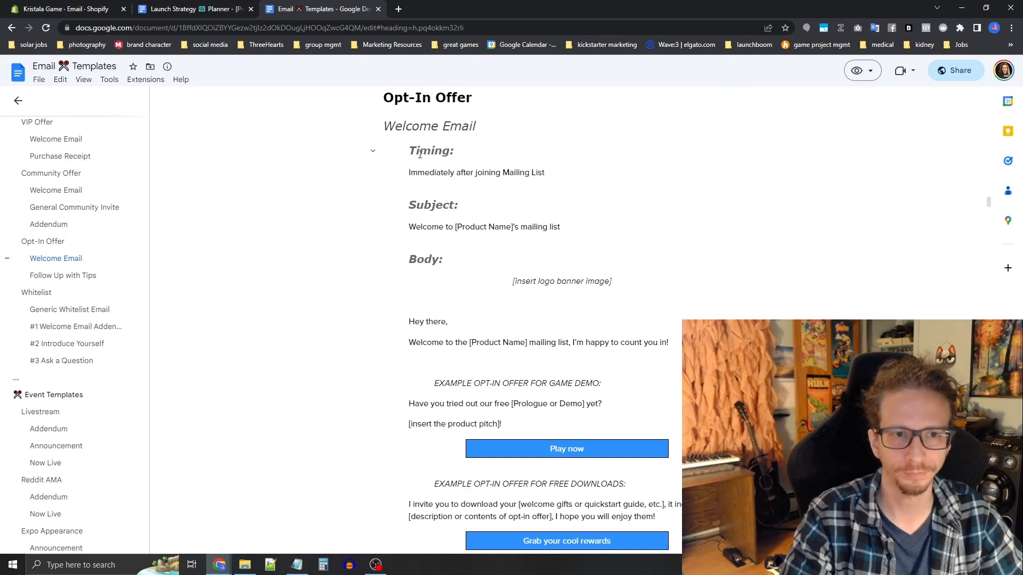
# - Copy the template's subject line into the Shopify email's subject, personalised as "Welcome to Kristala's mailing list"
pyautogui.moveTo(574, 222); pyautogui.dragTo(393, 230)
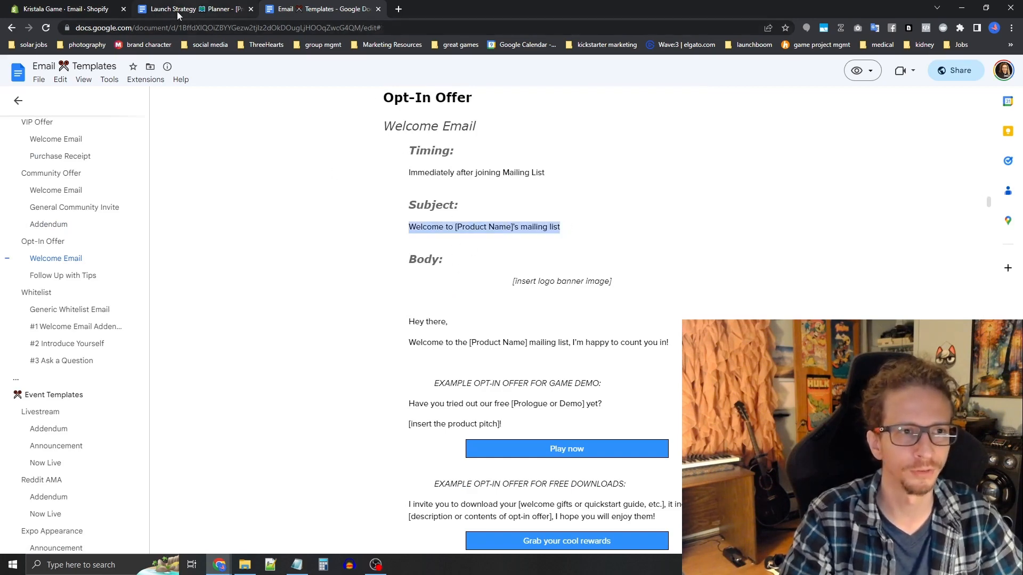
pyautogui.click(64, 9)
pyautogui.moveTo(292, 136); pyautogui.dragTo(240, 136)
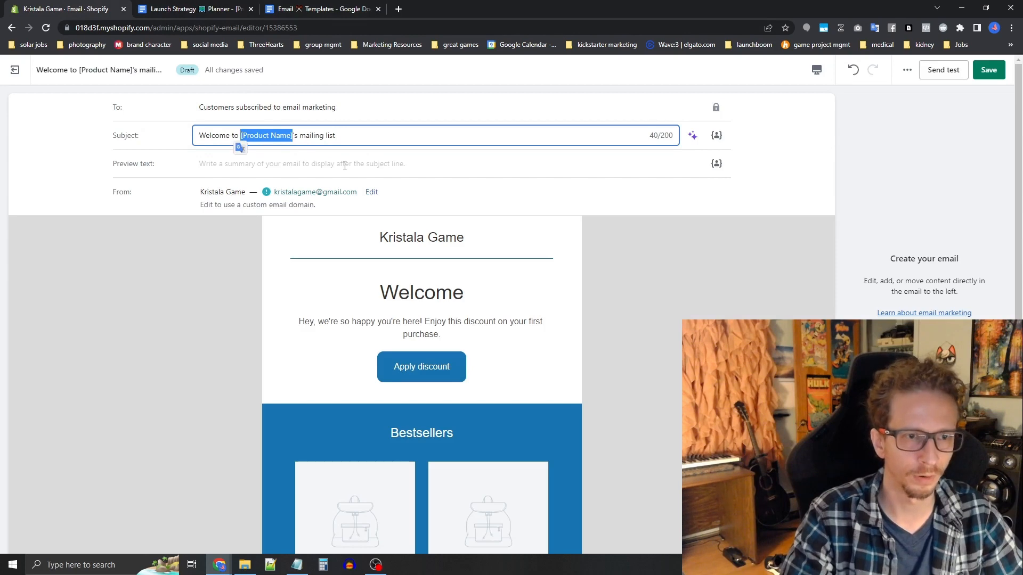
pyautogui.write('Kristala')
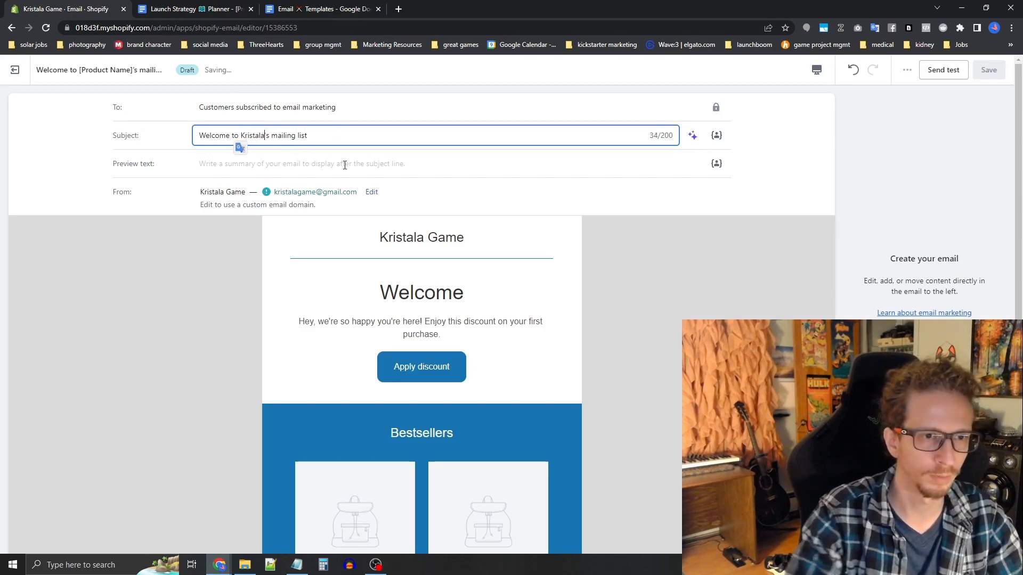
# - Replace the Shopify email's Welcome heading and discount text with the template's "Hey there," greeting and mailing list welcome sentence
pyautogui.click(341, 12)
pyautogui.scroll(-2, 587, 279)
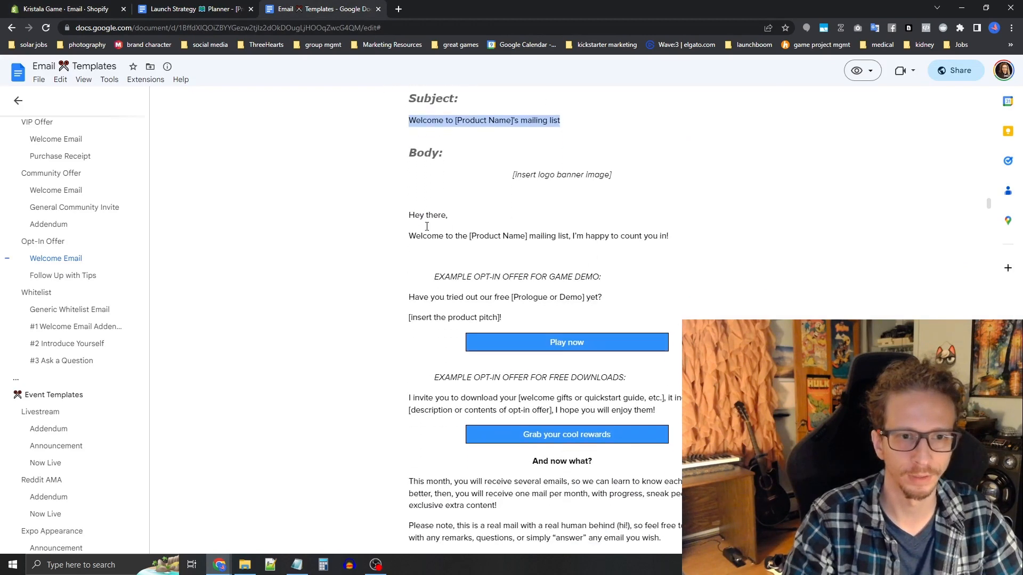
pyautogui.moveTo(407, 213); pyautogui.dragTo(695, 243)
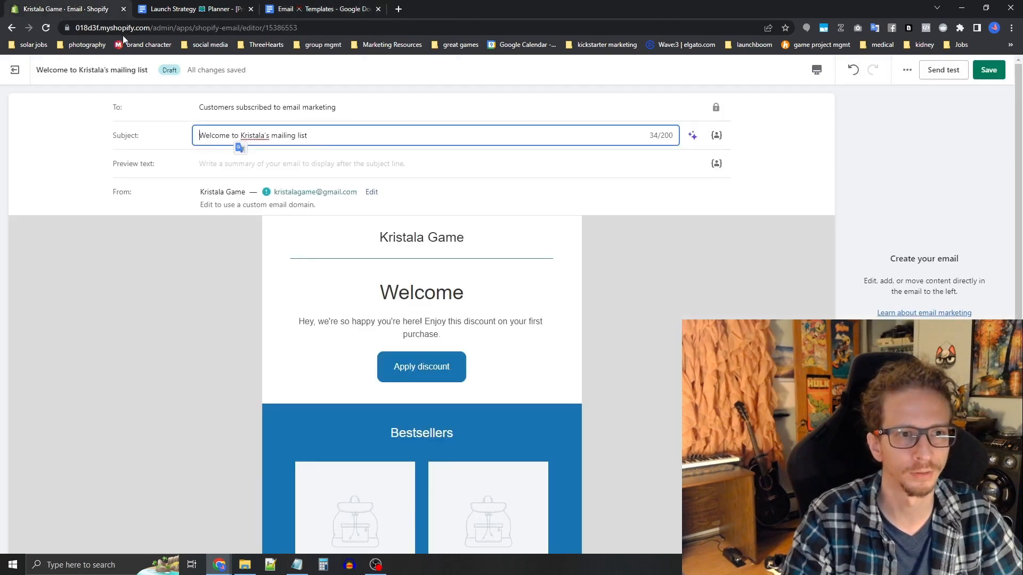
pyautogui.click(74, 9)
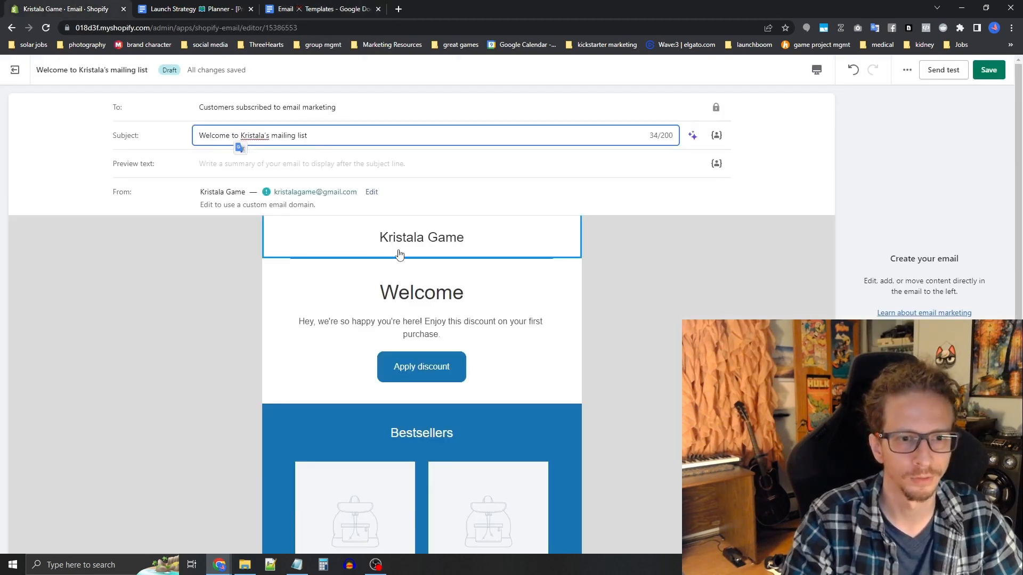
pyautogui.click(468, 330)
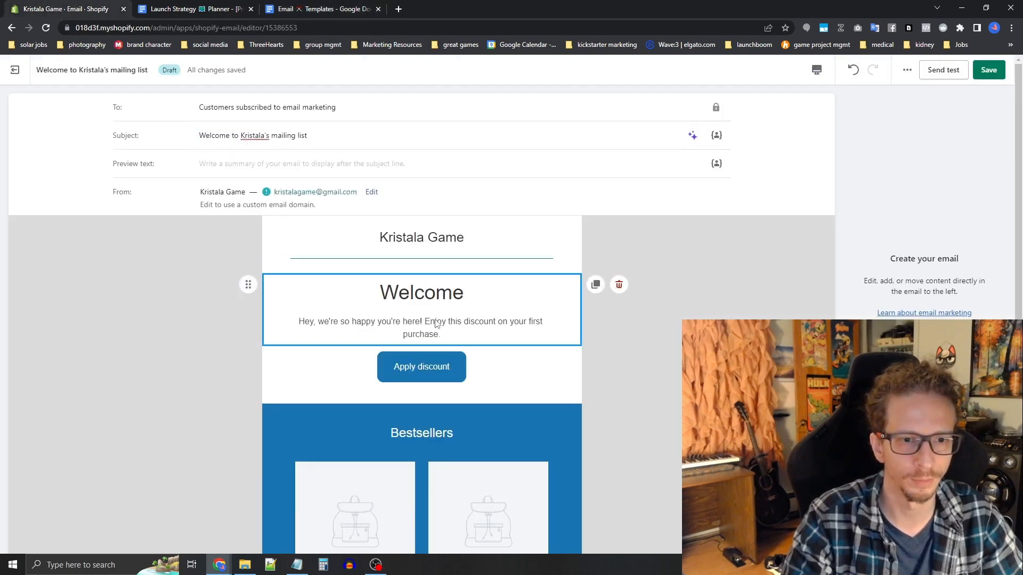
pyautogui.moveTo(468, 330); pyautogui.dragTo(379, 292)
pyautogui.write("Hey there,  Welcome to the [Product Name] mailing list; I'm happy to count you in!")
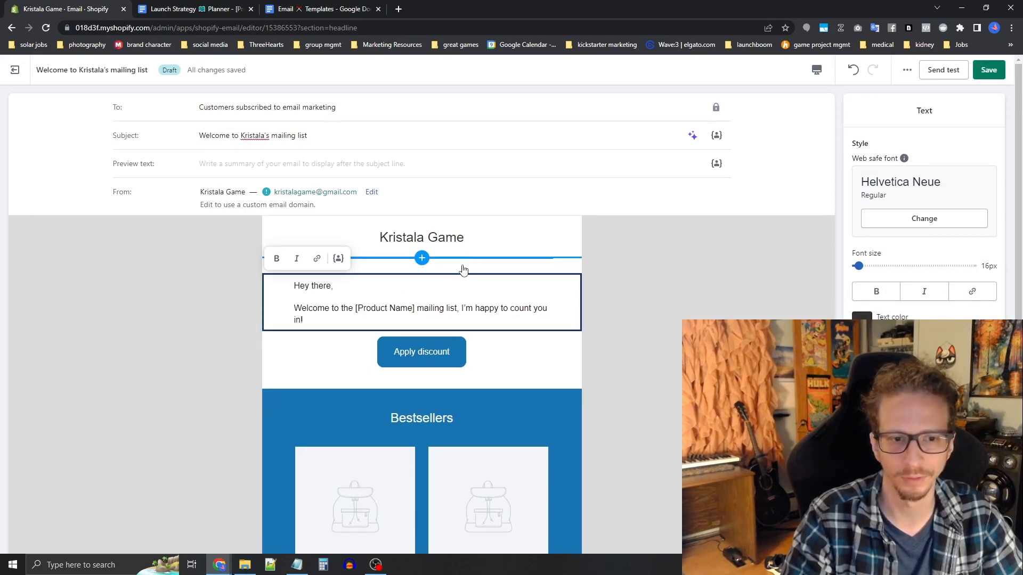
# - Replace the [Product Name] placeholder in the email's welcome sentence with "Kristala's"
pyautogui.click(359, 313)
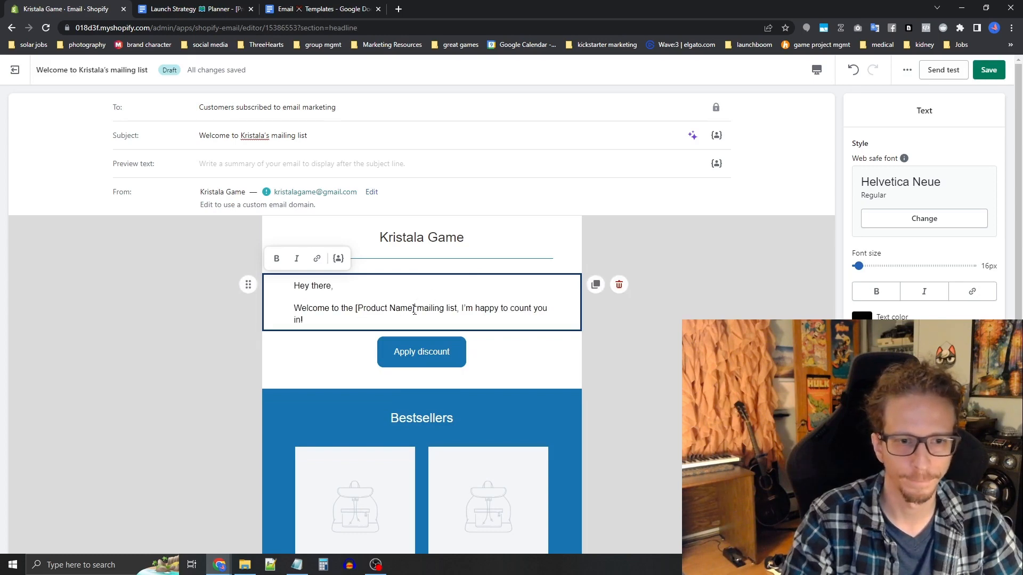
pyautogui.moveTo(415, 310); pyautogui.dragTo(356, 310)
pyautogui.write("Kristala's")
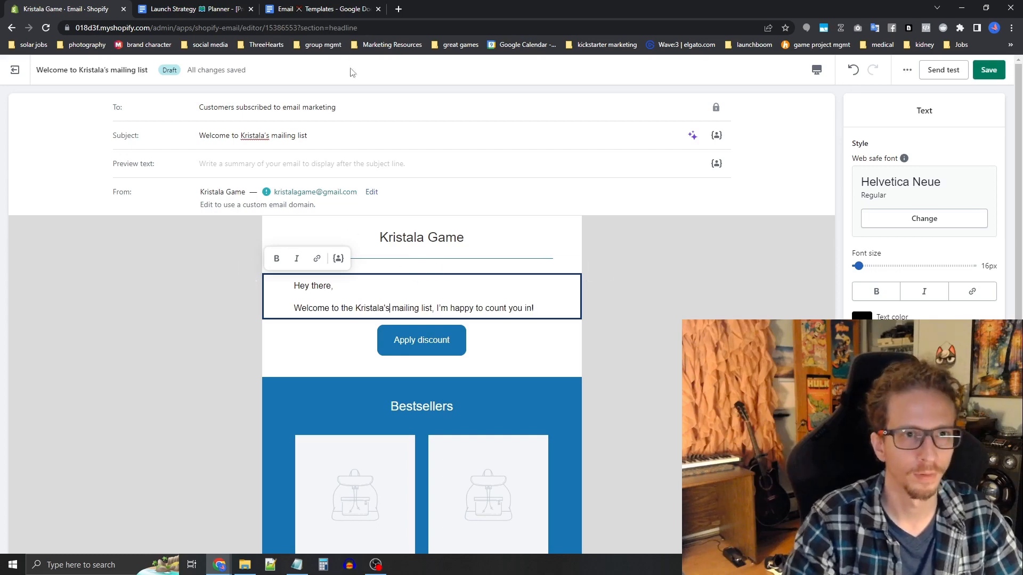
# - Add the template's free downloads invitation, starting "I invite you to download your", below the email's welcome sentence and remove the extra blank line
pyautogui.click(318, 11)
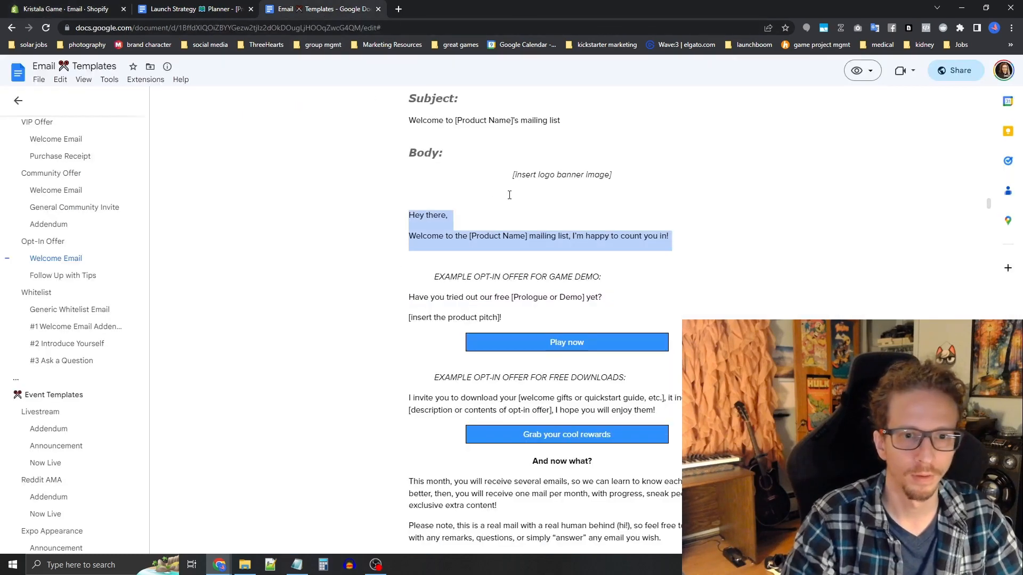
pyautogui.scroll(2, 483, 204)
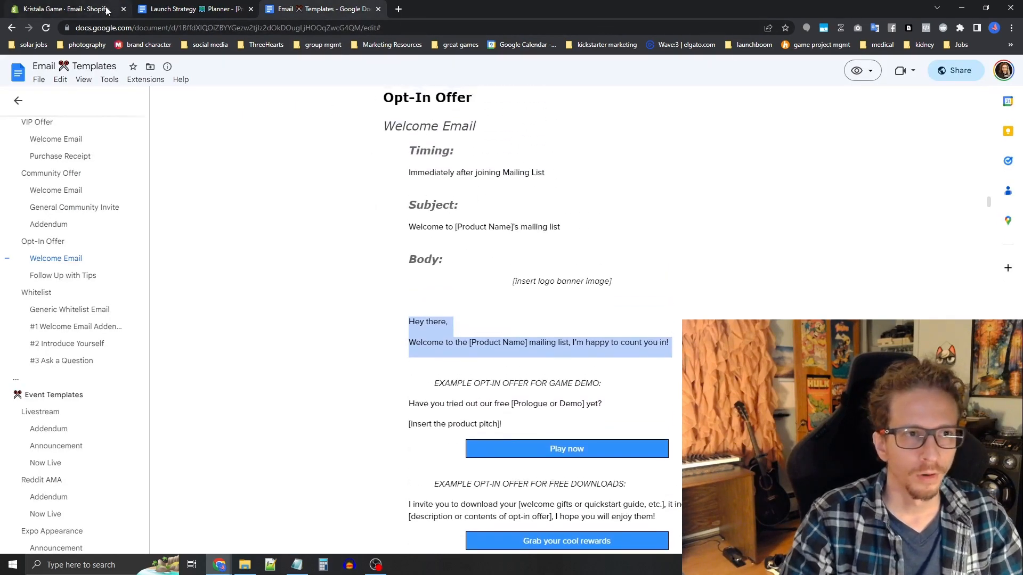
pyautogui.scroll(-3, 456, 292)
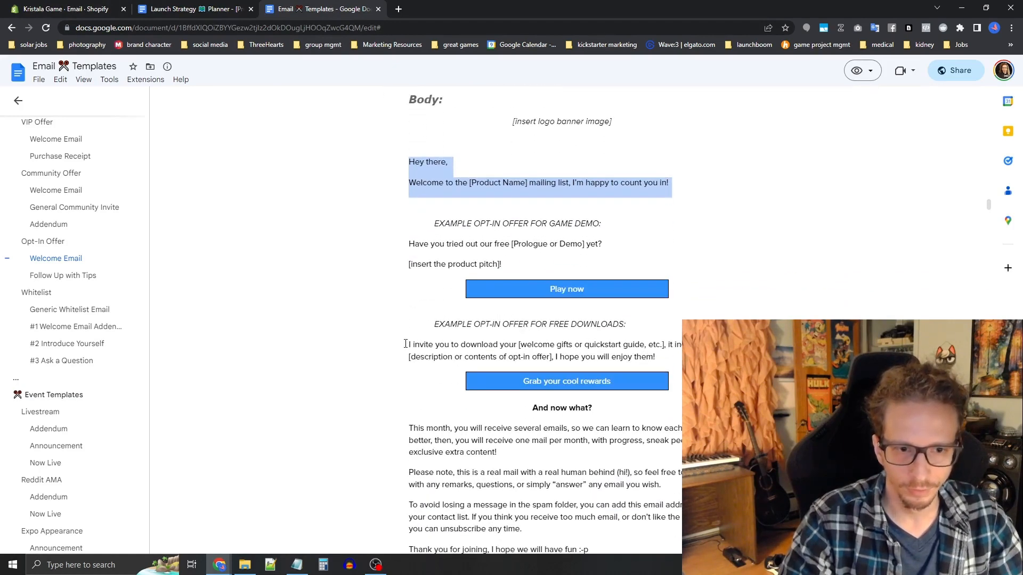
pyautogui.moveTo(406, 345); pyautogui.dragTo(654, 356)
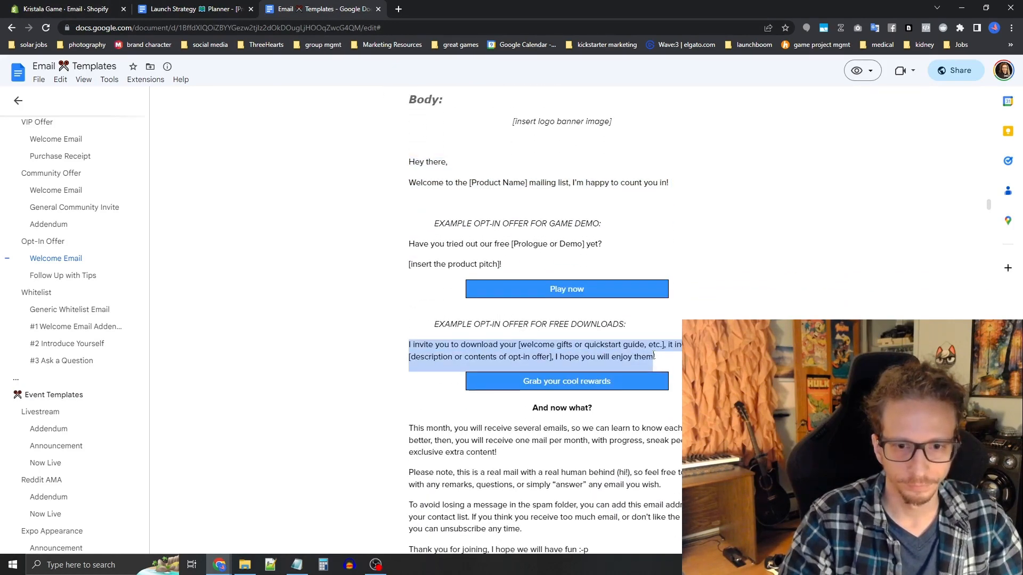
pyautogui.click(64, 9)
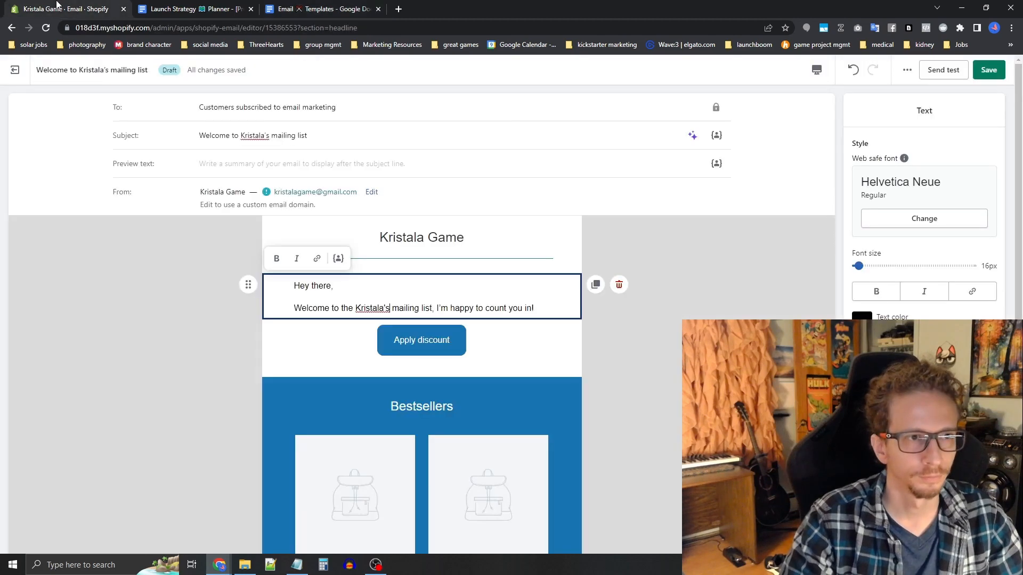
pyautogui.click(552, 313)
pyautogui.press('Return')
pyautogui.press('Return')
pyautogui.write('I invite you to download your [welcome gifts or quickstart guide, etc.], it includes [description or contents of opt-in offer], I hope you will enjoy them!')
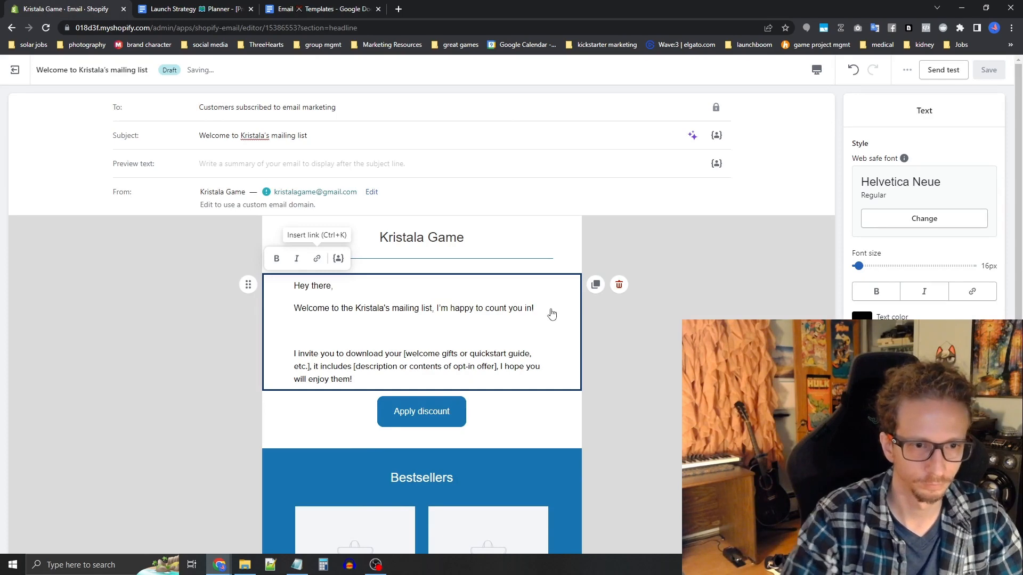
pyautogui.click(409, 336)
pyautogui.press('BackSpace')
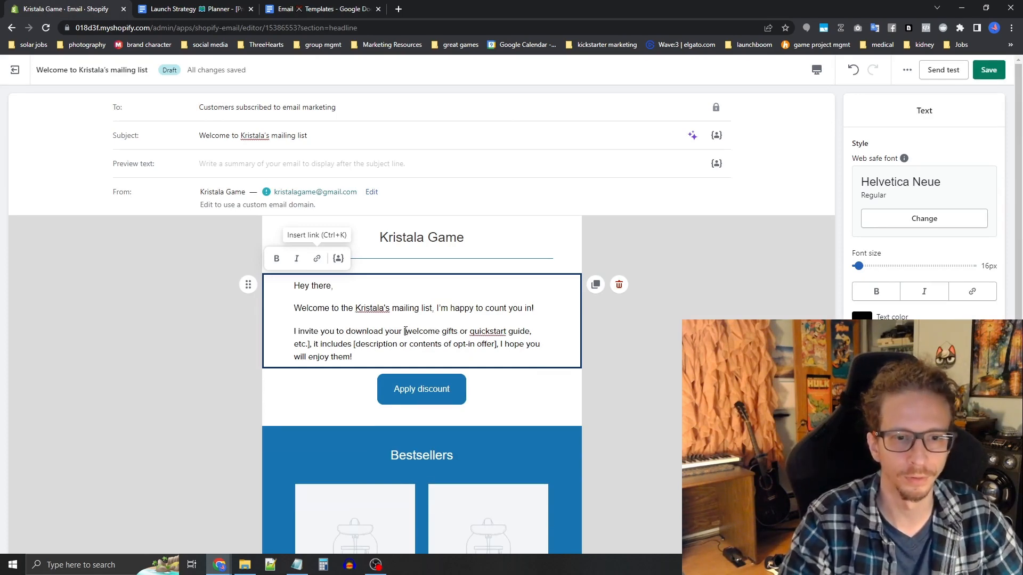
# - Replace the bracketed welcome gifts or quickstart guide placeholder in the download invitation with "welcome gifts"
pyautogui.moveTo(404, 331); pyautogui.dragTo(313, 350)
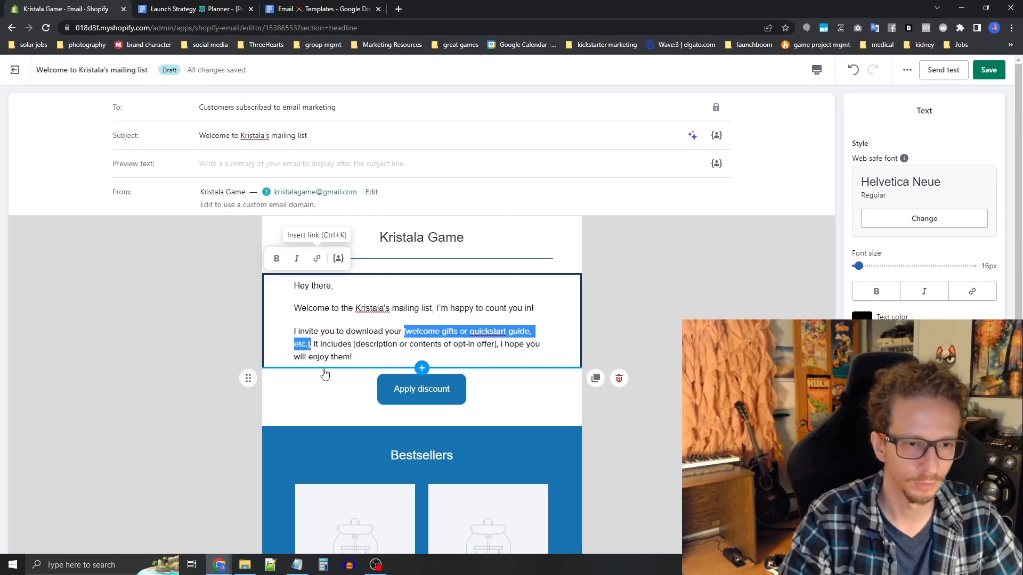
pyautogui.press('Left')
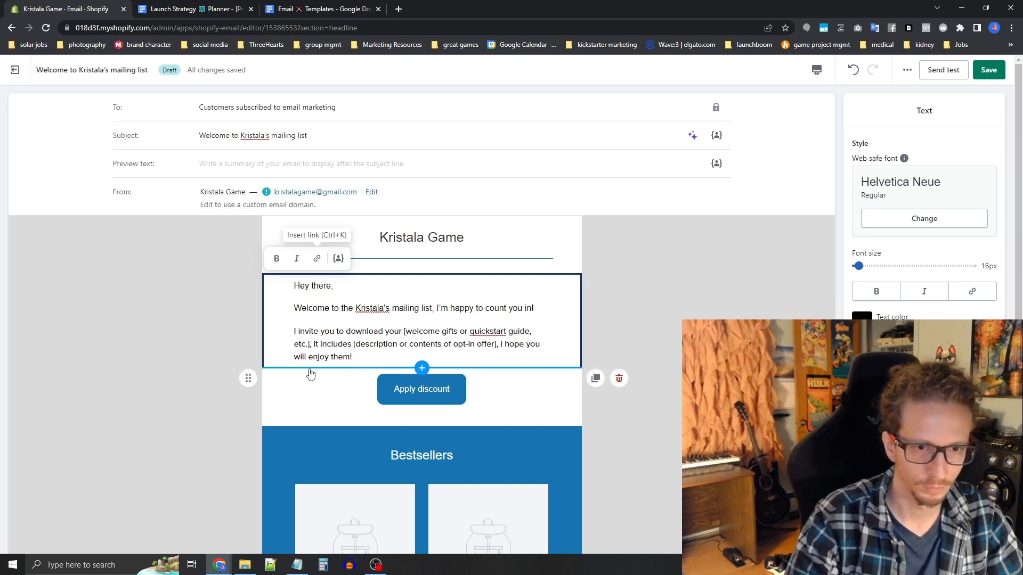
pyautogui.moveTo(403, 331); pyautogui.dragTo(310, 347)
pyautogui.write('welcome gifts')
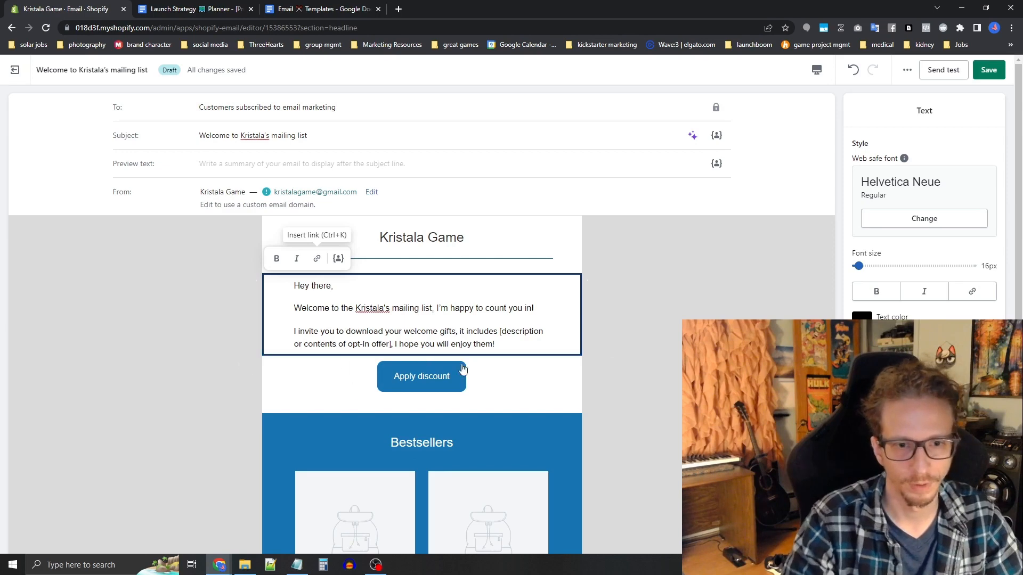
# - Replace the [description or contents of opt-in offer] placeholder in the invitation with "wallpapers and other goodies"
pyautogui.click(501, 331)
pyautogui.press('BackSpace')
pyautogui.moveTo(500, 329); pyautogui.dragTo(392, 359)
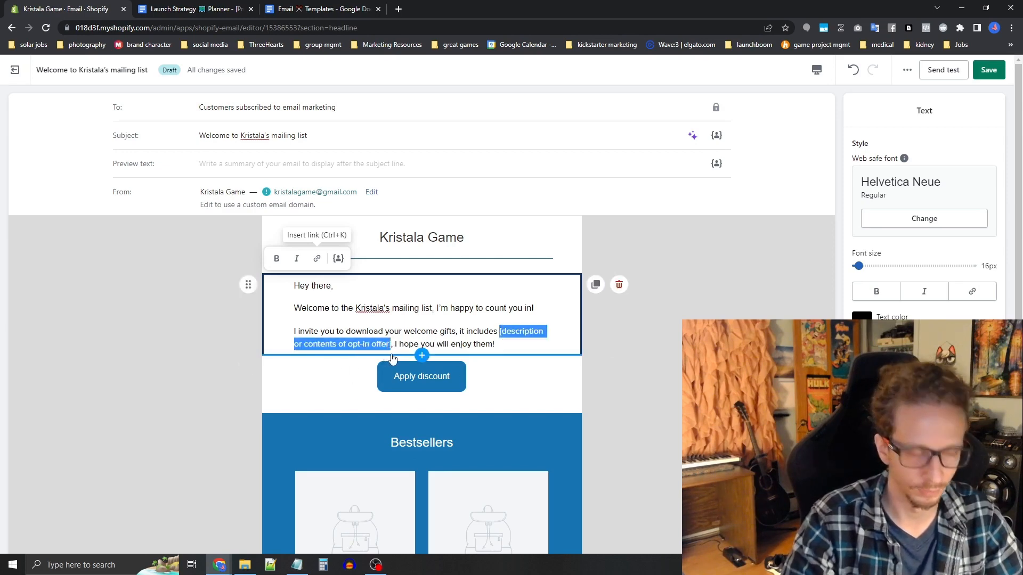
pyautogui.write('wallpaper')
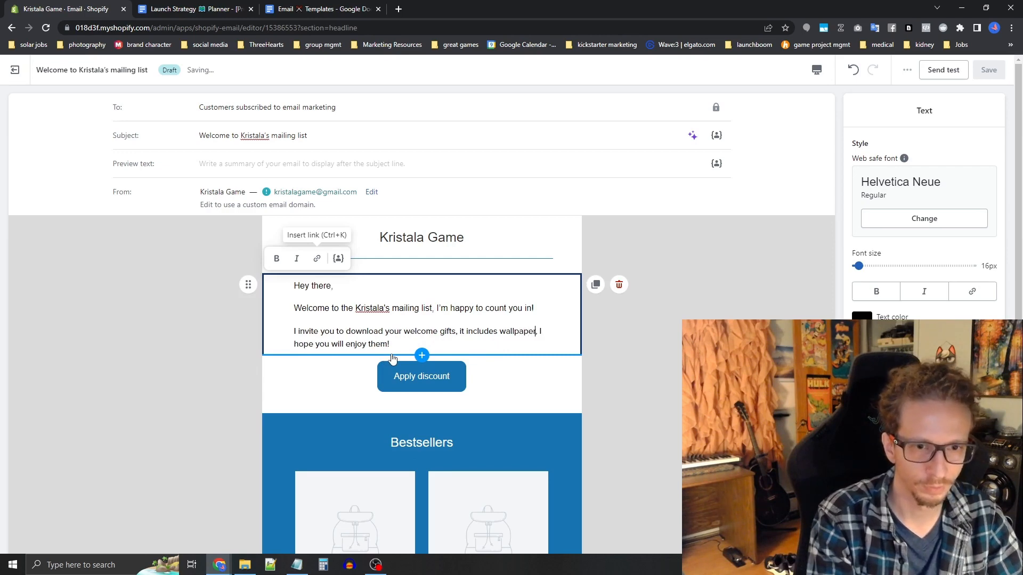
pyautogui.write('s and o')
pyautogui.write('ther goodies')
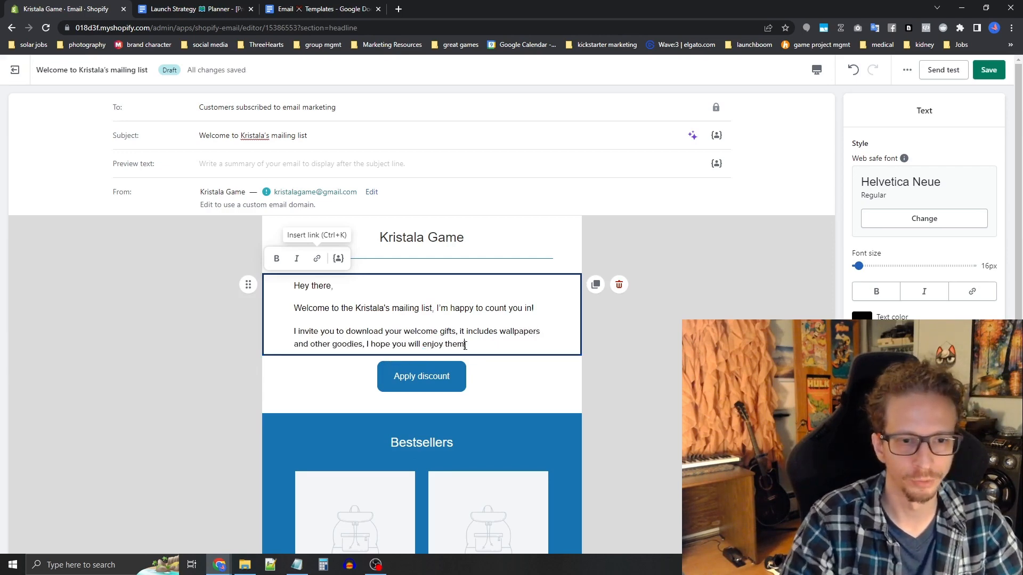
# - Delete the Apply discount section and the Bestsellers product sections from the email
pyautogui.click(572, 380)
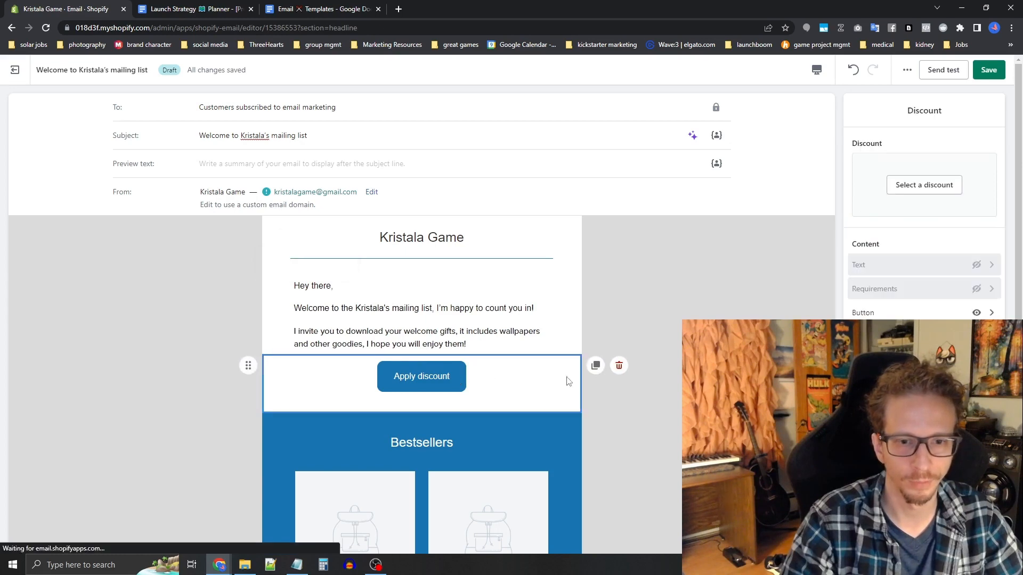
pyautogui.click(620, 369)
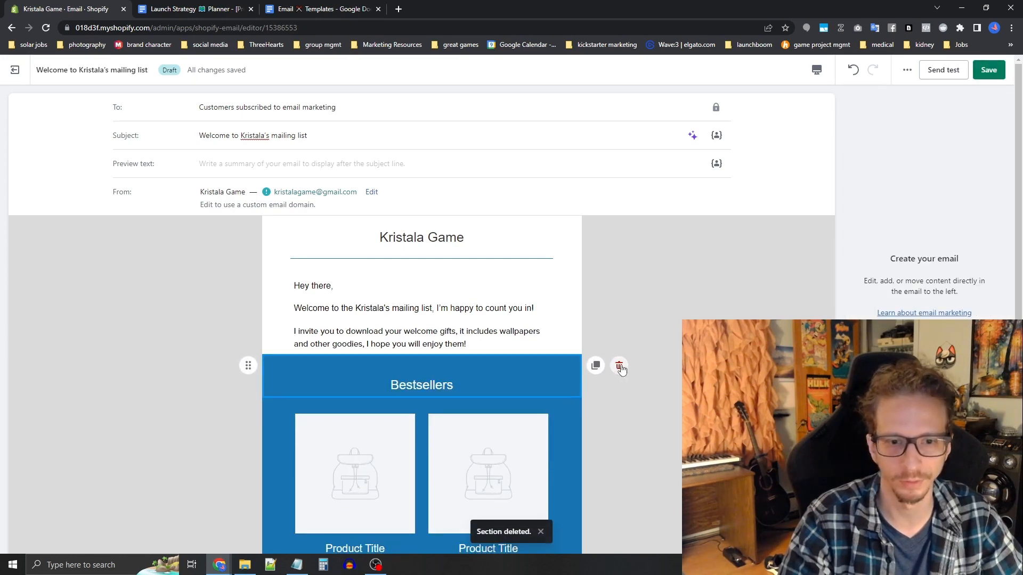
pyautogui.click(618, 366)
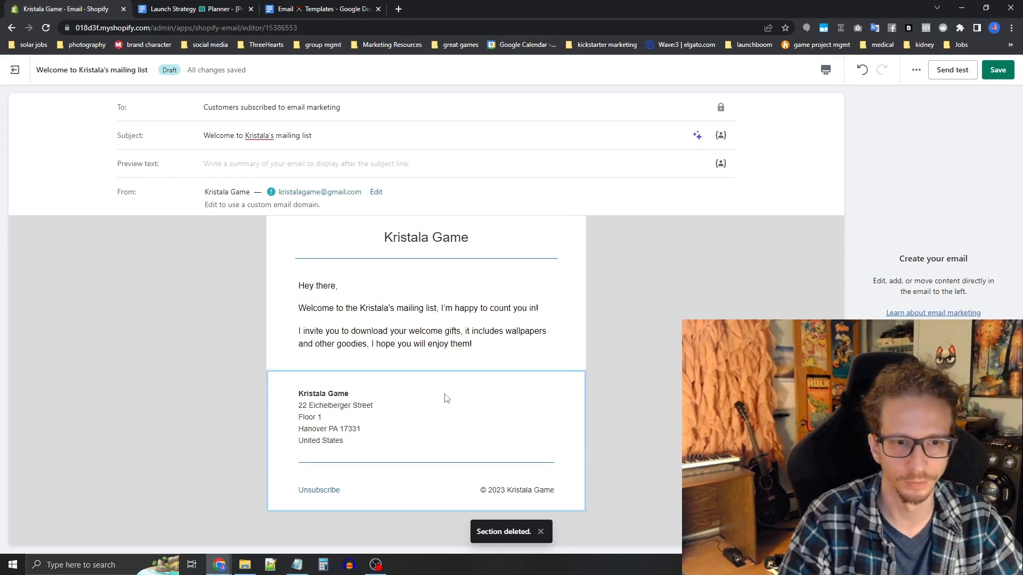
# - Switch the email header's store branding to Logo and upload the Kristala artwork from the Downloads folder as its image
pyautogui.click(470, 240)
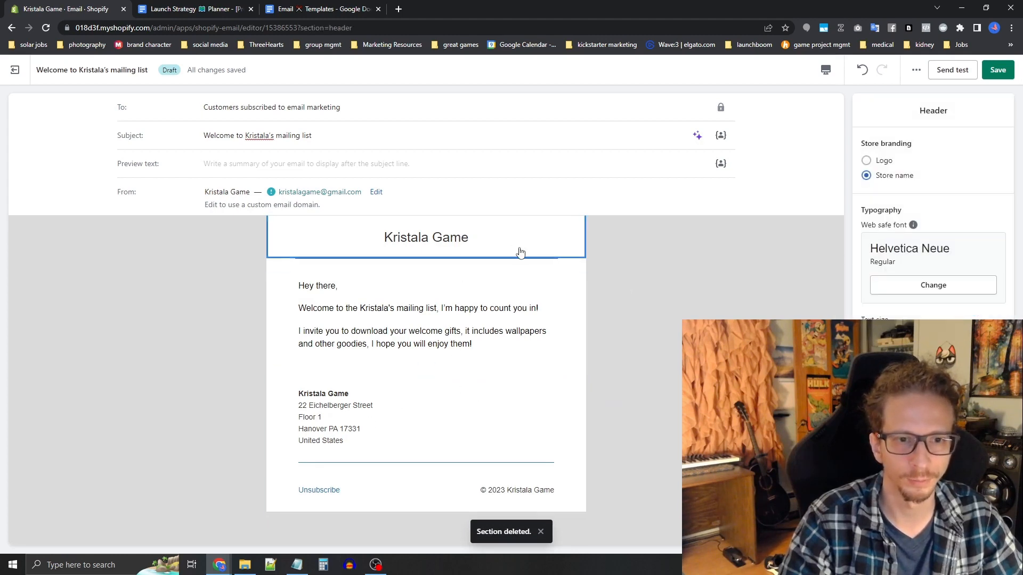
pyautogui.click(867, 162)
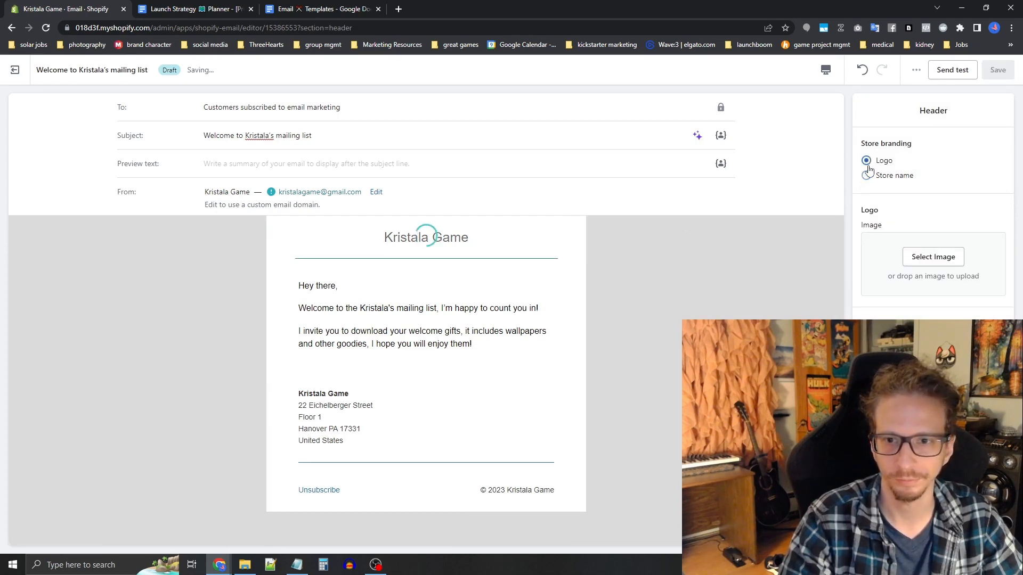
pyautogui.click(930, 264)
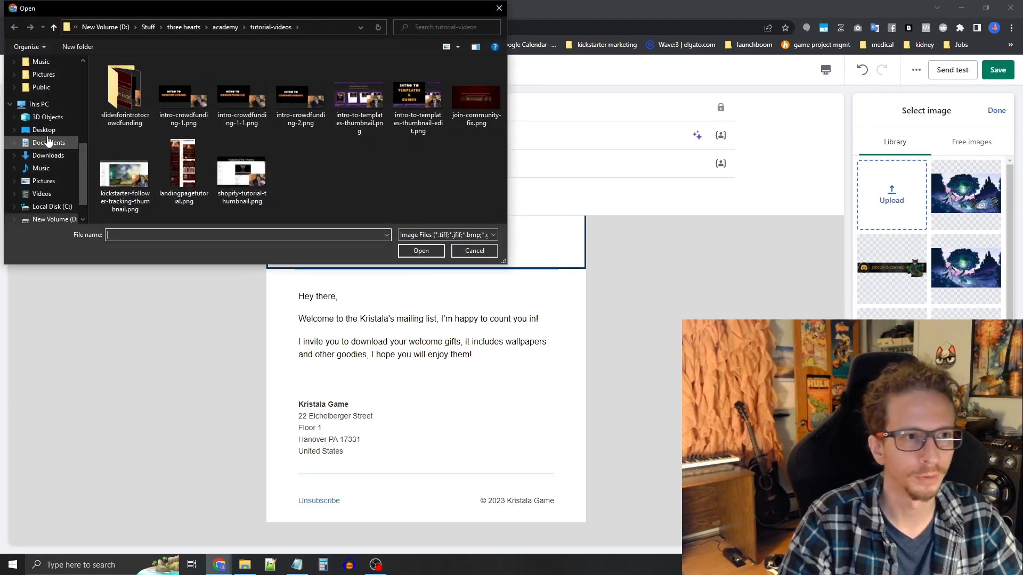
pyautogui.scroll(5, 45, 111)
pyautogui.click(47, 95)
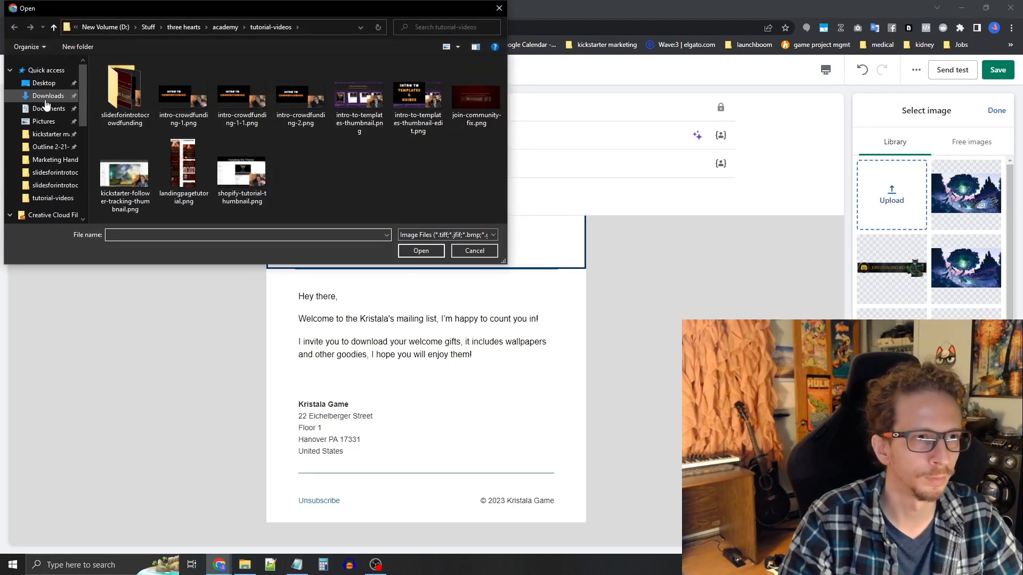
pyautogui.doubleClick(162, 101)
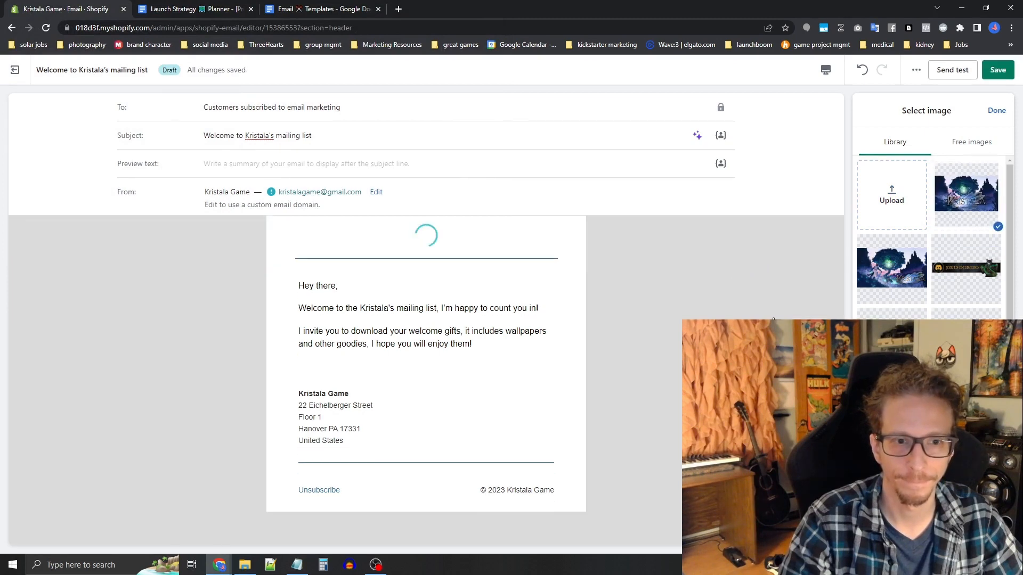
pyautogui.click(996, 110)
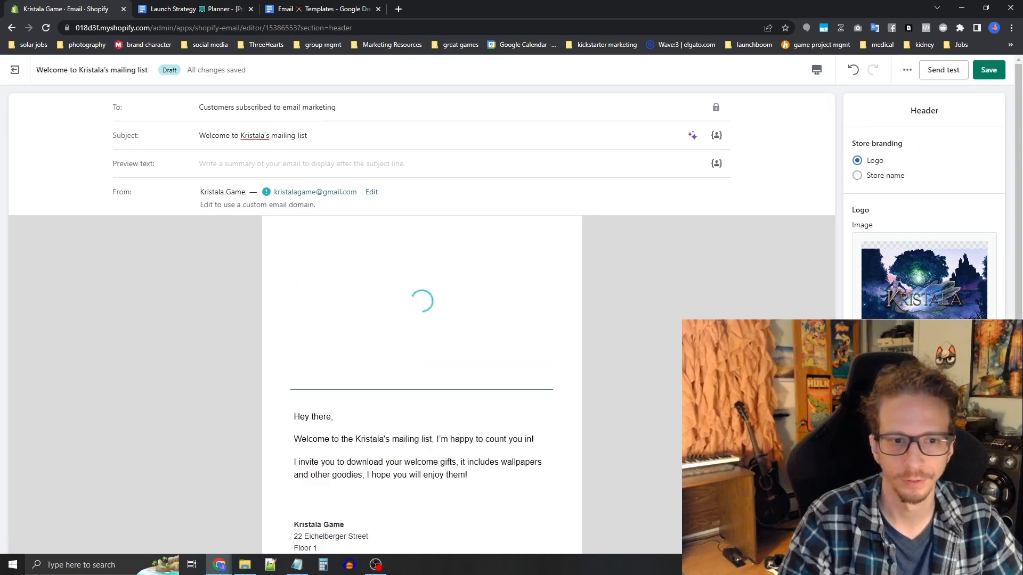
# - Add a button section between the download invitation and the email's address footer
pyautogui.scroll(-2, 479, 373)
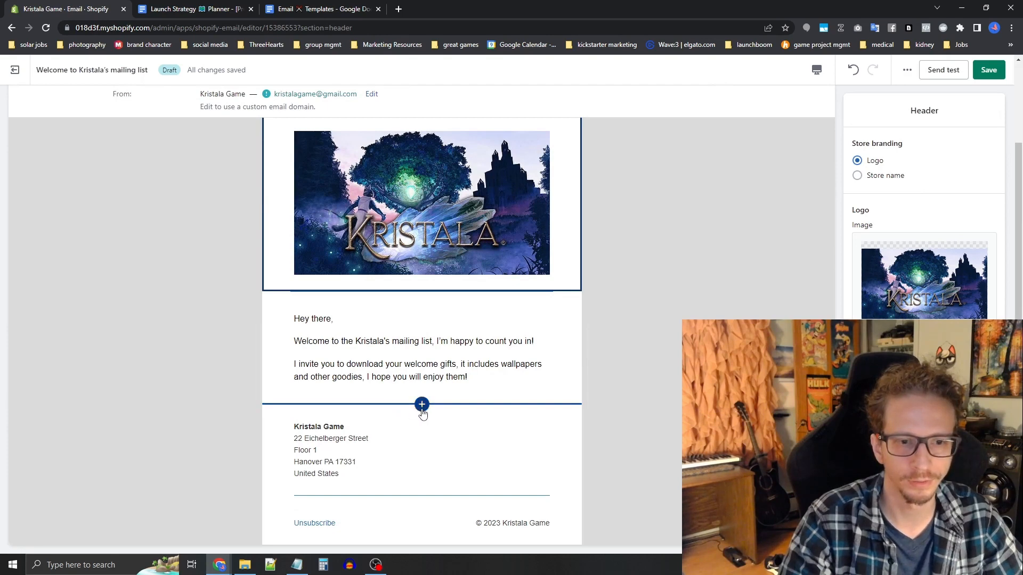
pyautogui.click(421, 406)
pyautogui.click(465, 168)
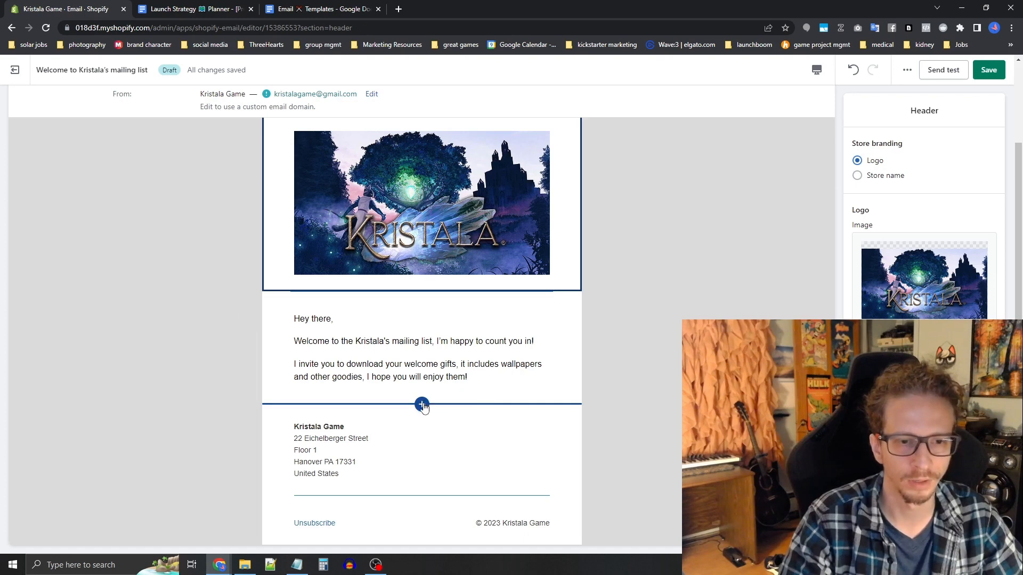
pyautogui.click(422, 406)
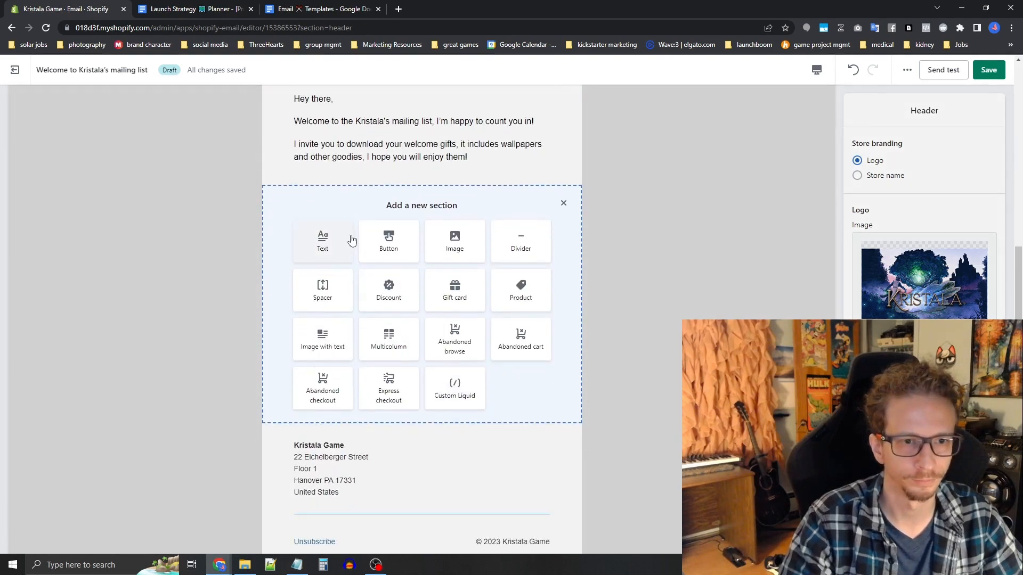
pyautogui.click(379, 244)
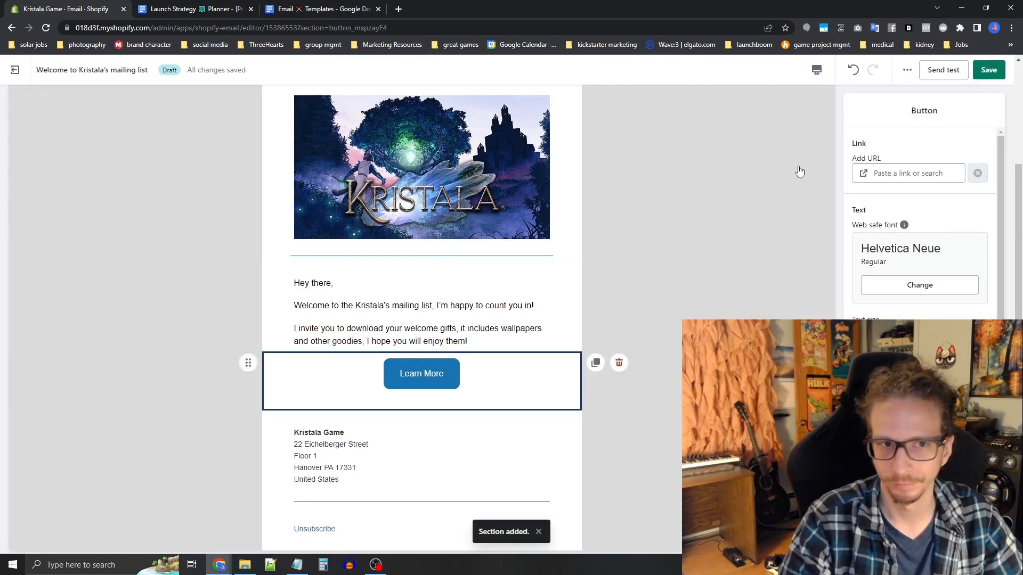
# - Copy the template's "Grab your cool rewards" text into the new button's label and remove the extra line above it
pyautogui.click(293, 9)
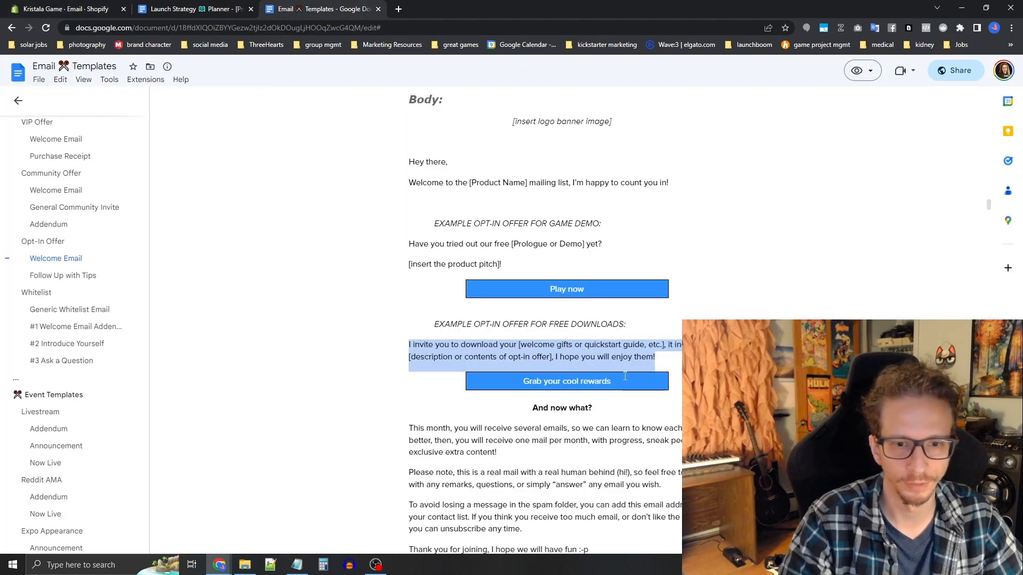
pyautogui.moveTo(625, 376); pyautogui.dragTo(518, 379)
pyautogui.hotkey('ctrl', 'c')
pyautogui.click(53, 9)
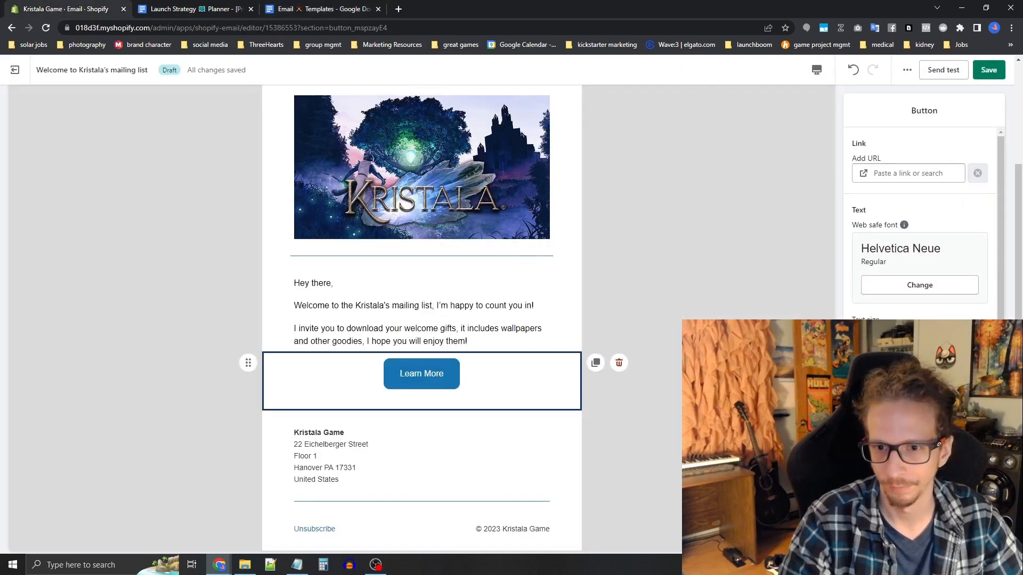
pyautogui.scroll(-2, 920, 224)
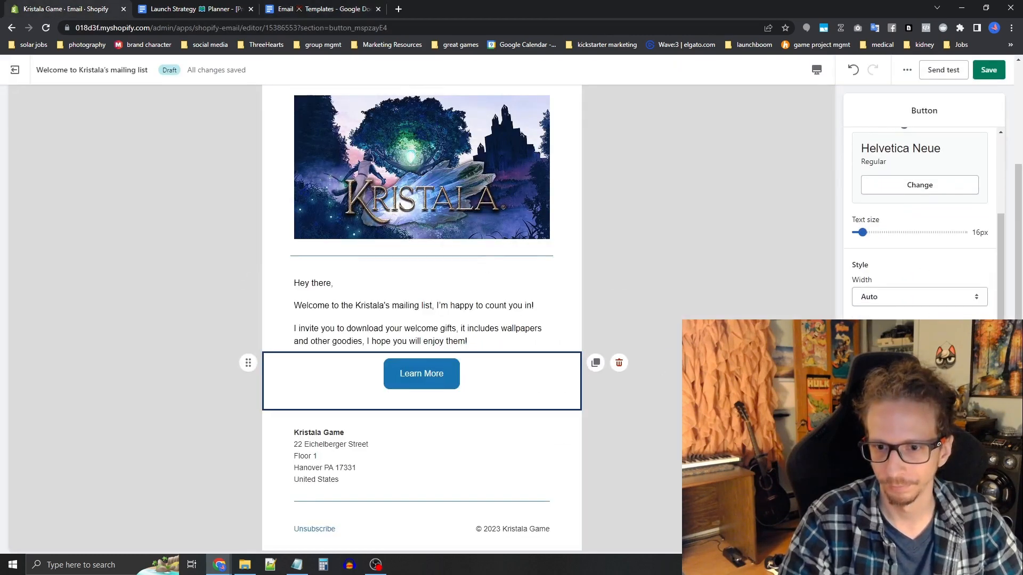
pyautogui.click(440, 375)
pyautogui.tripleClick(395, 375)
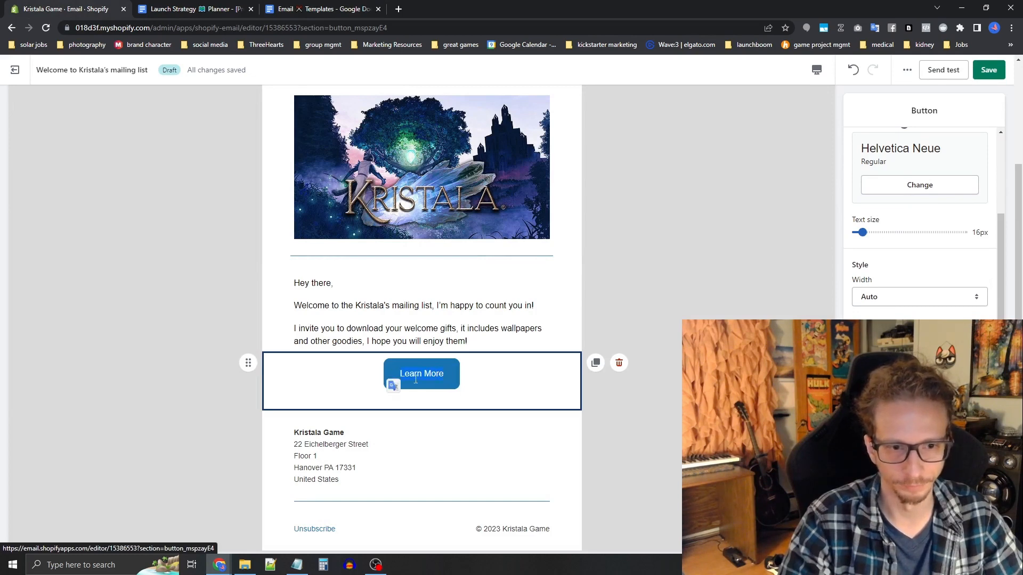
pyautogui.hotkey('ctrl', 'v')
pyautogui.press('BackSpace')
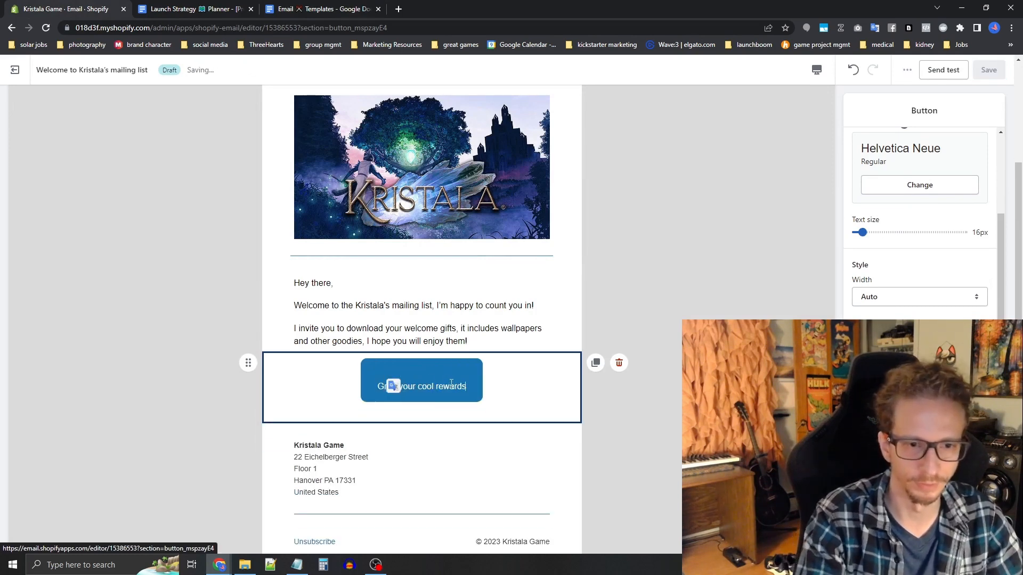
pyautogui.press('Delete')
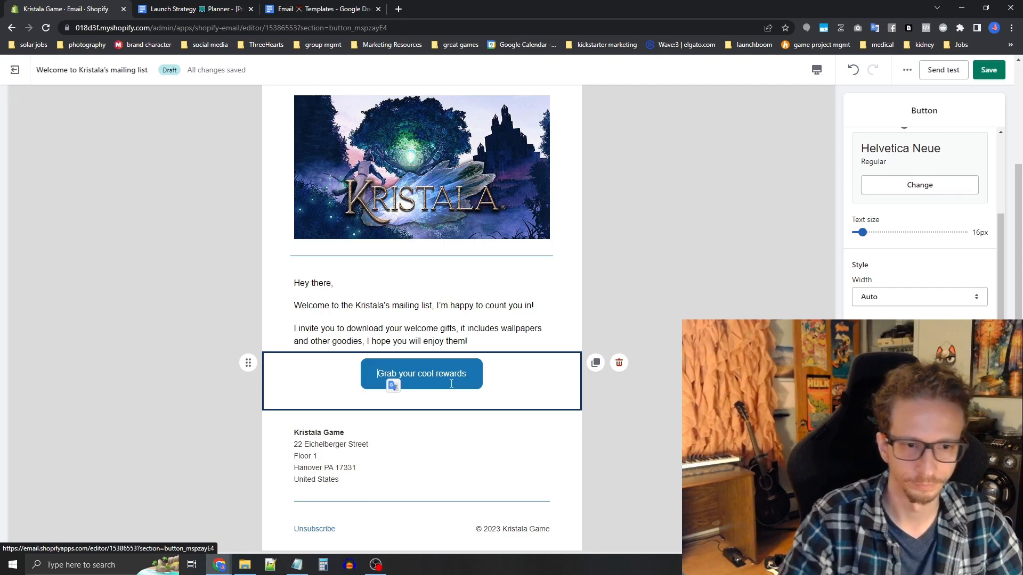
# - Look at the link options available for the "Grab your cool rewards" button
pyautogui.scroll(2, 930, 176)
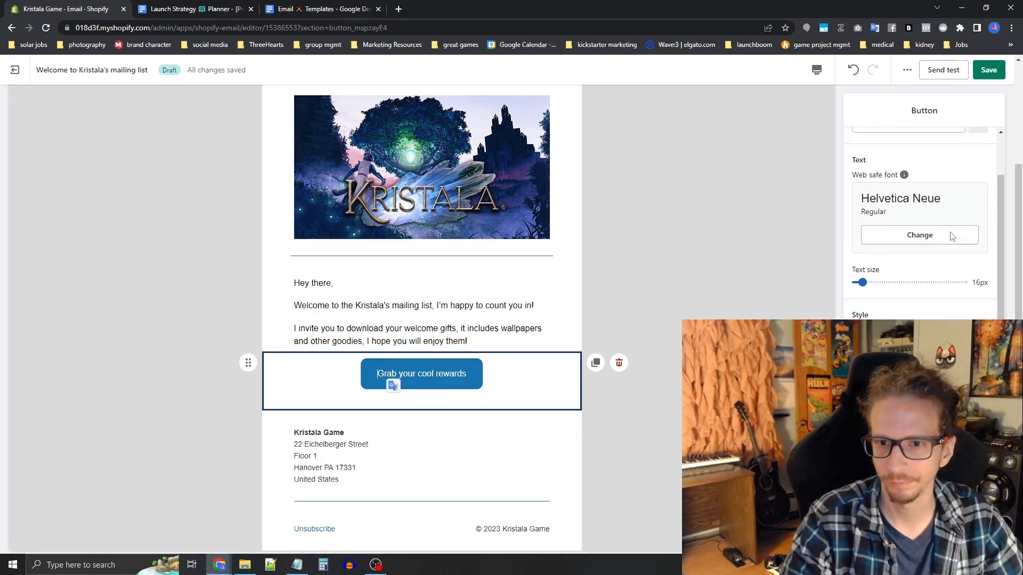
pyautogui.click(922, 176)
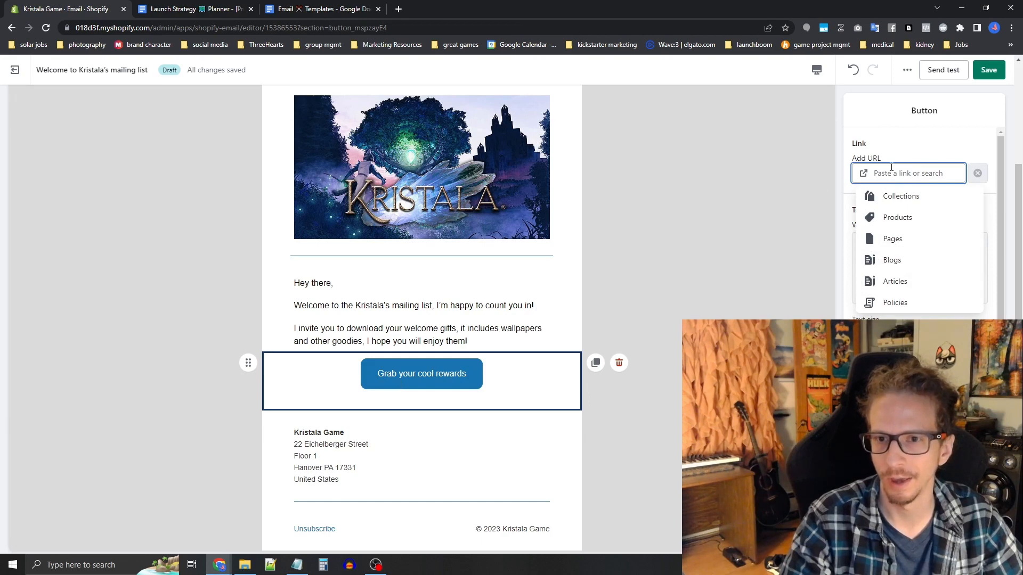
pyautogui.click(734, 285)
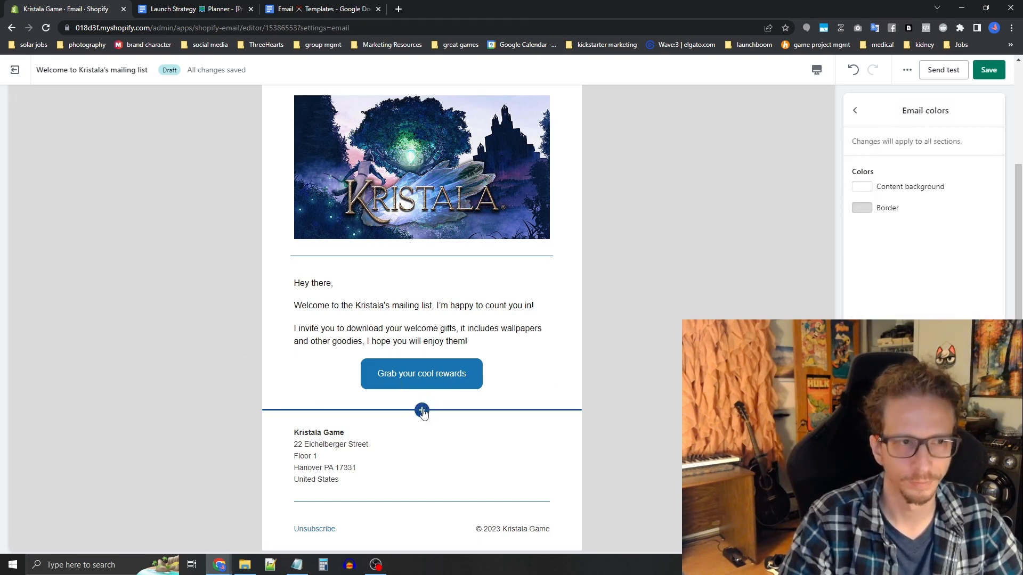
pyautogui.click(474, 372)
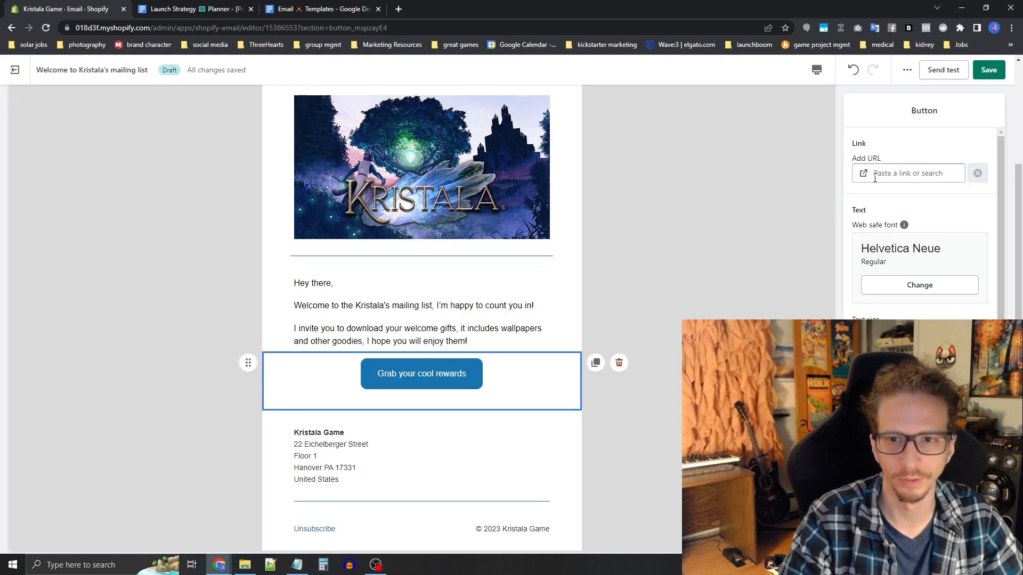
pyautogui.click(923, 172)
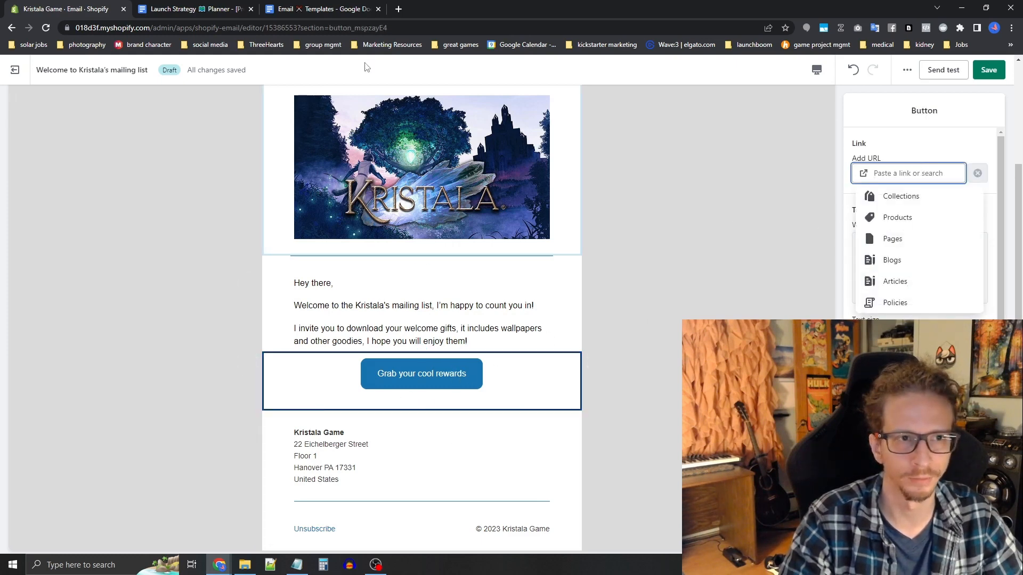
pyautogui.click(337, 8)
pyautogui.click(61, 10)
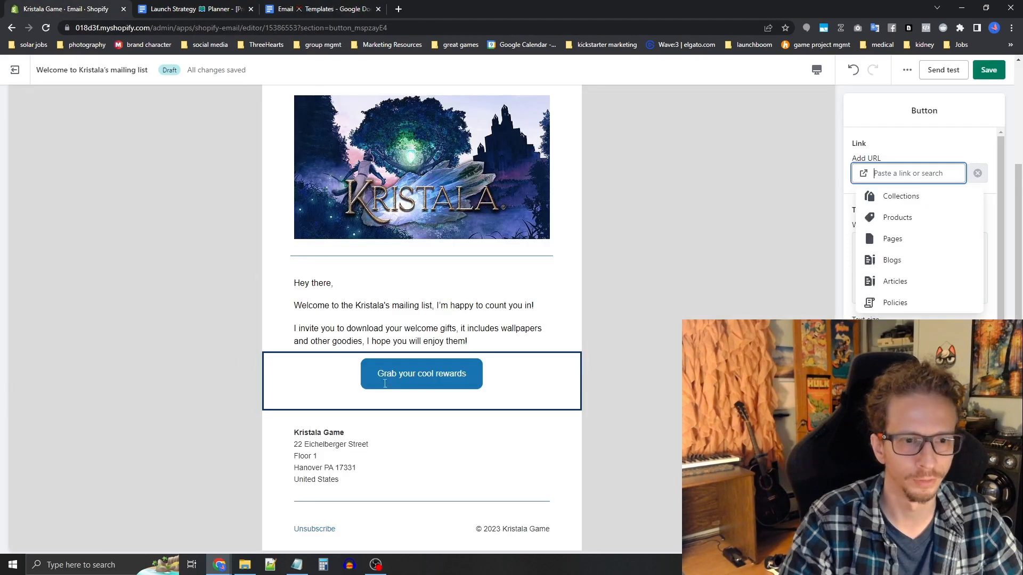
# - Add a text section below the rewards button and replace its placeholder with the template's bold heading "And now what?"
pyautogui.click(422, 411)
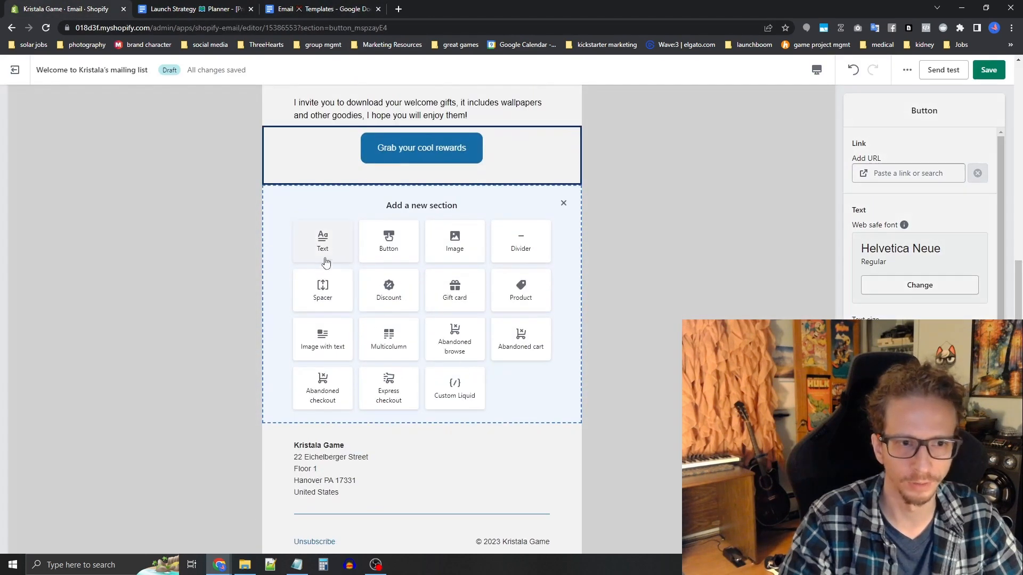
pyautogui.click(326, 240)
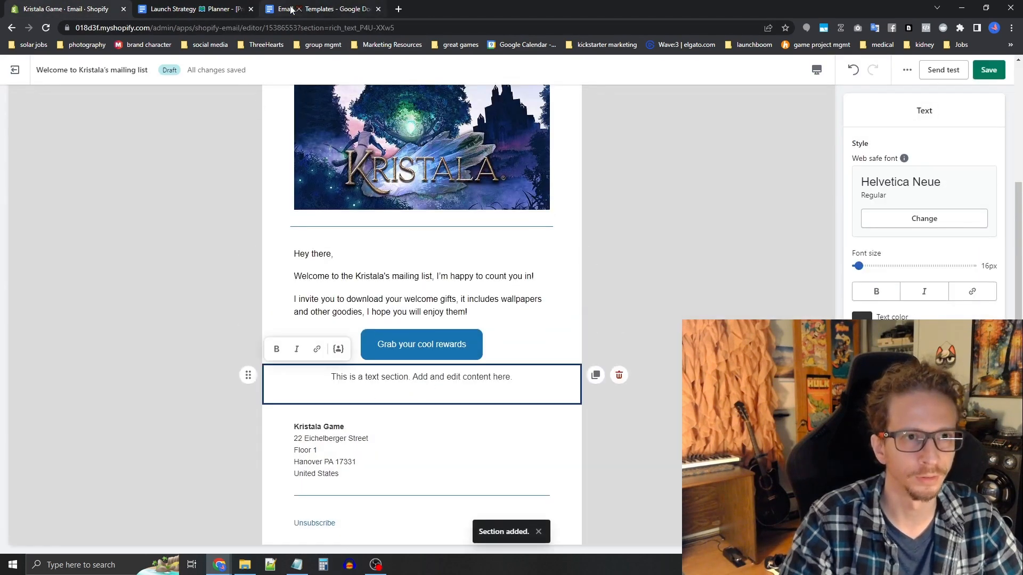
pyautogui.click(288, 9)
pyautogui.moveTo(604, 410); pyautogui.dragTo(535, 409)
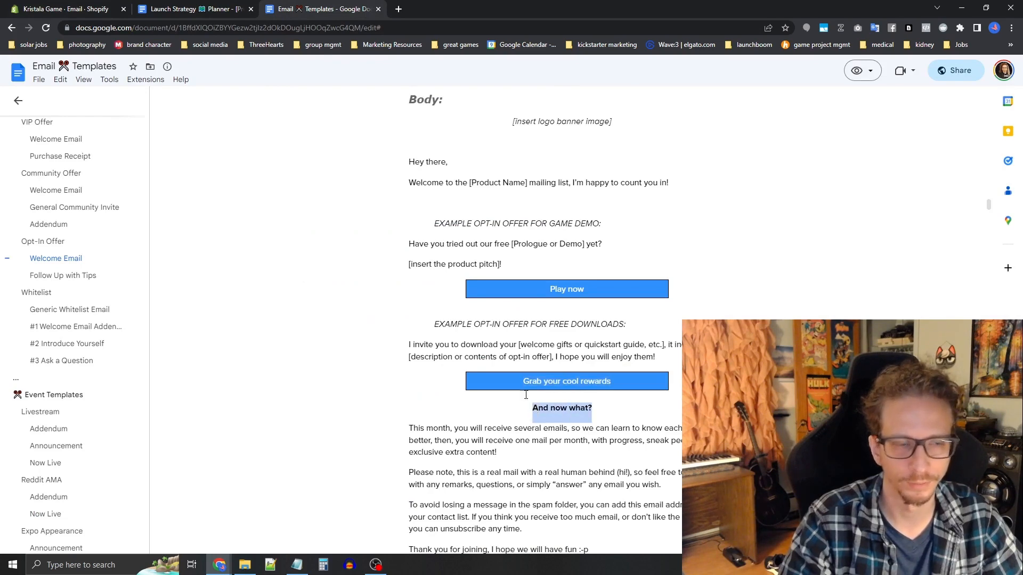
pyautogui.click(66, 9)
pyautogui.doubleClick(452, 377)
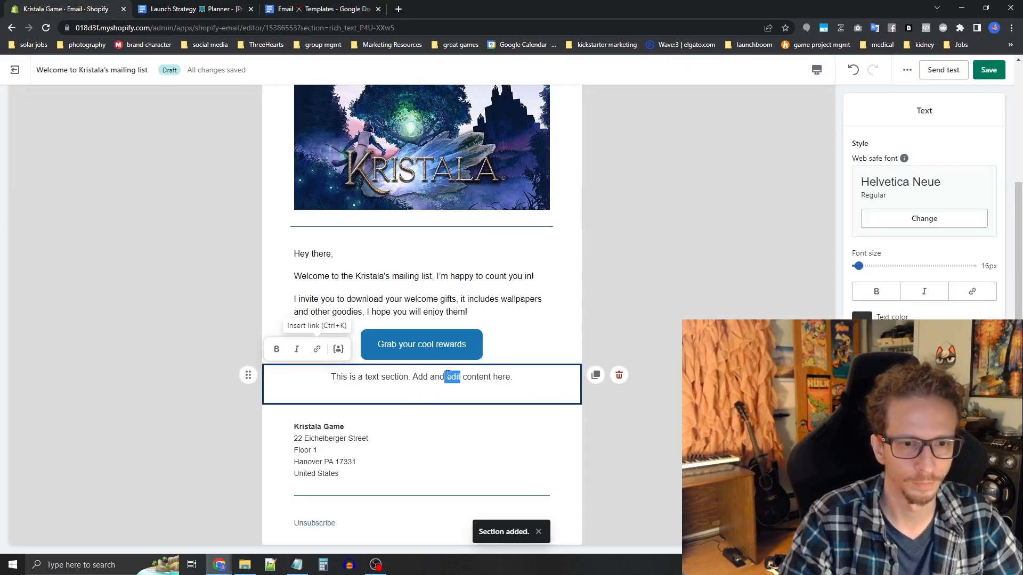
pyautogui.moveTo(515, 376); pyautogui.dragTo(333, 377)
pyautogui.write('And now what?')
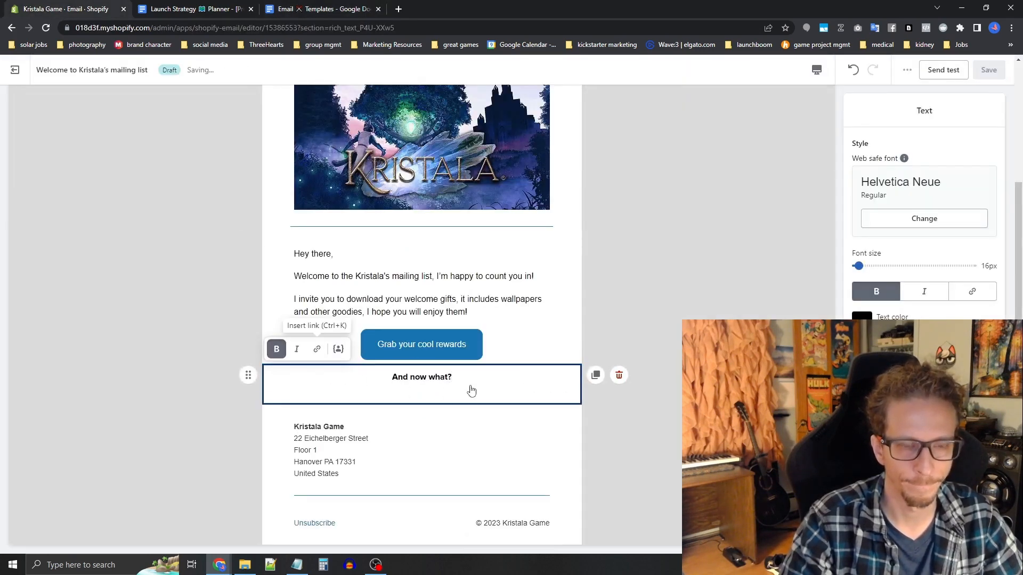
# - Add another text section between the "And now what?" heading and the address footer
pyautogui.moveTo(461, 408)
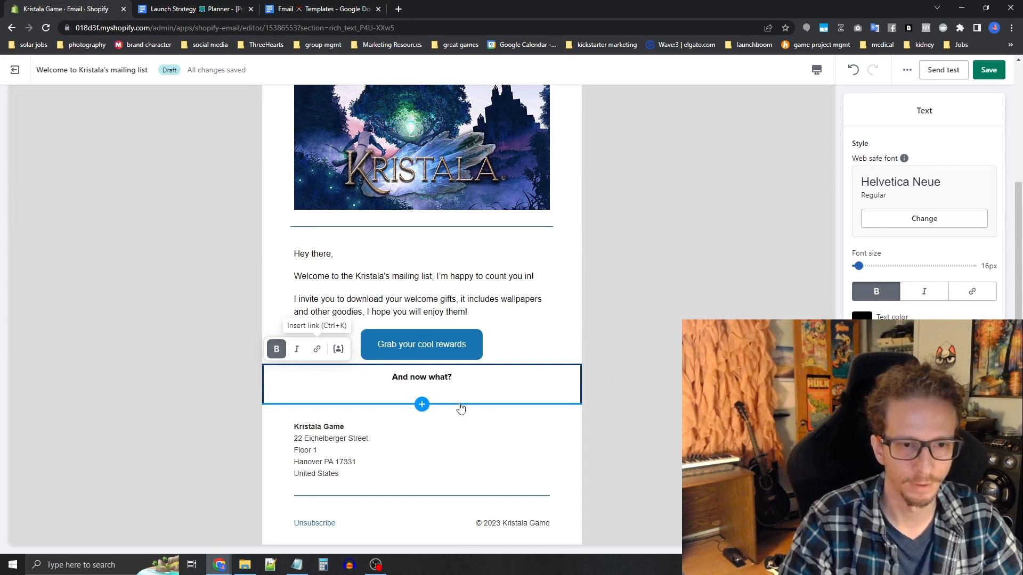
pyautogui.click(422, 406)
pyautogui.click(322, 245)
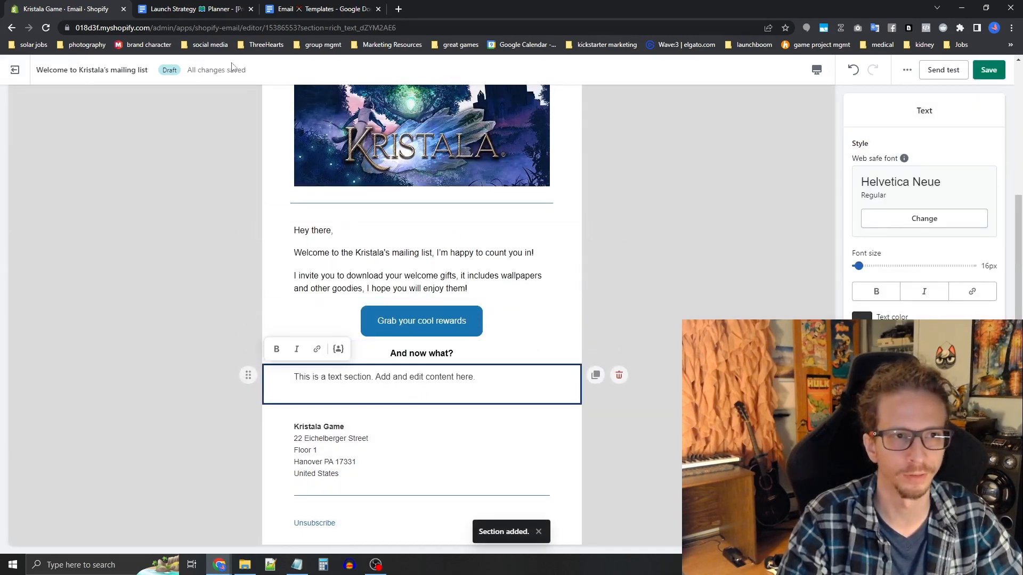
# - Replace the new section's placeholder with the "As a valued member of our community" paragraph and perks list from the Community Offer template's Welcome Email
pyautogui.click(273, 13)
pyautogui.scroll(10, 485, 345)
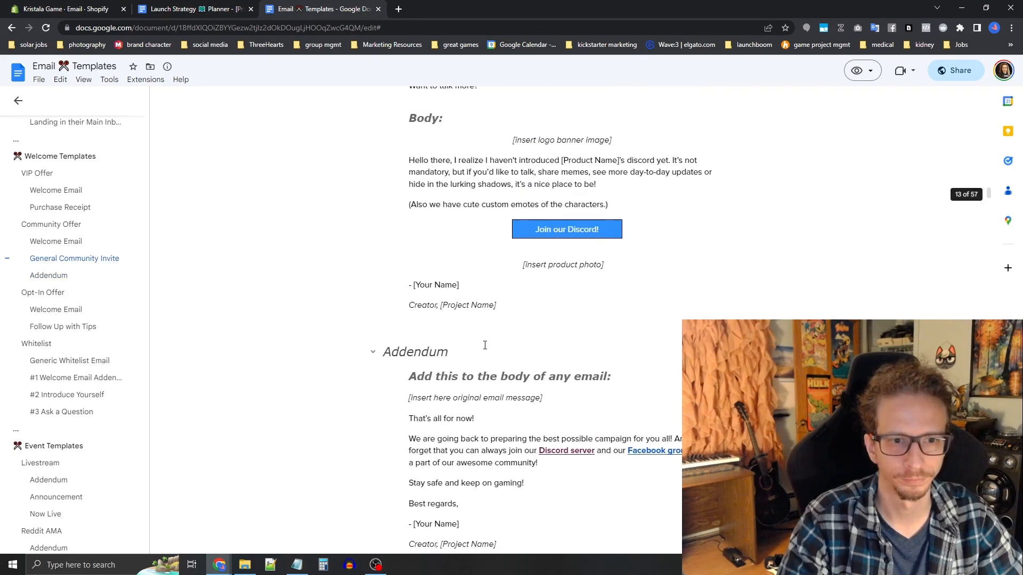
pyautogui.scroll(14, 485, 346)
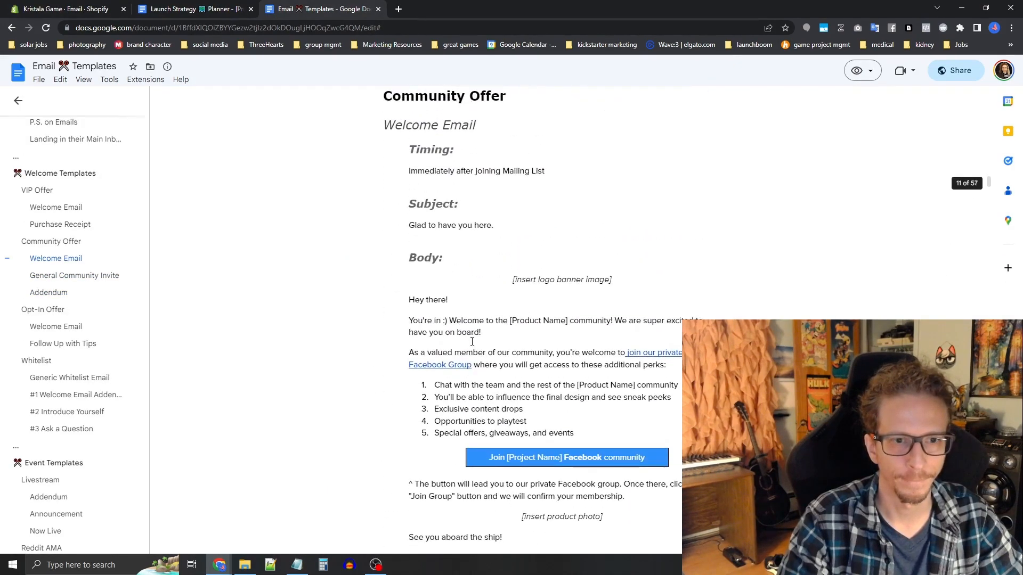
pyautogui.scroll(-3, 472, 341)
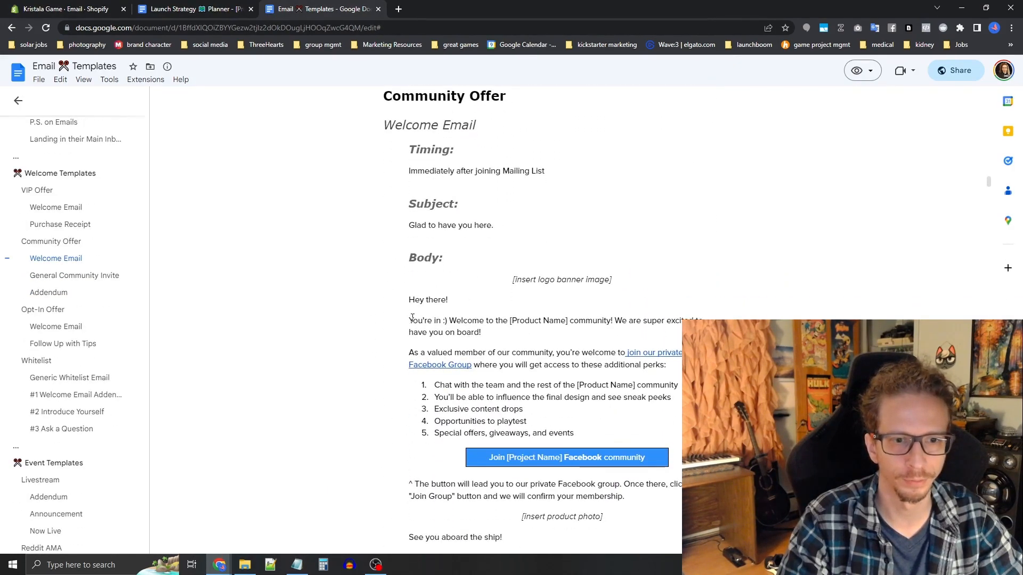
pyautogui.moveTo(408, 352); pyautogui.dragTo(624, 433)
pyautogui.hotkey('ctrl', 'c')
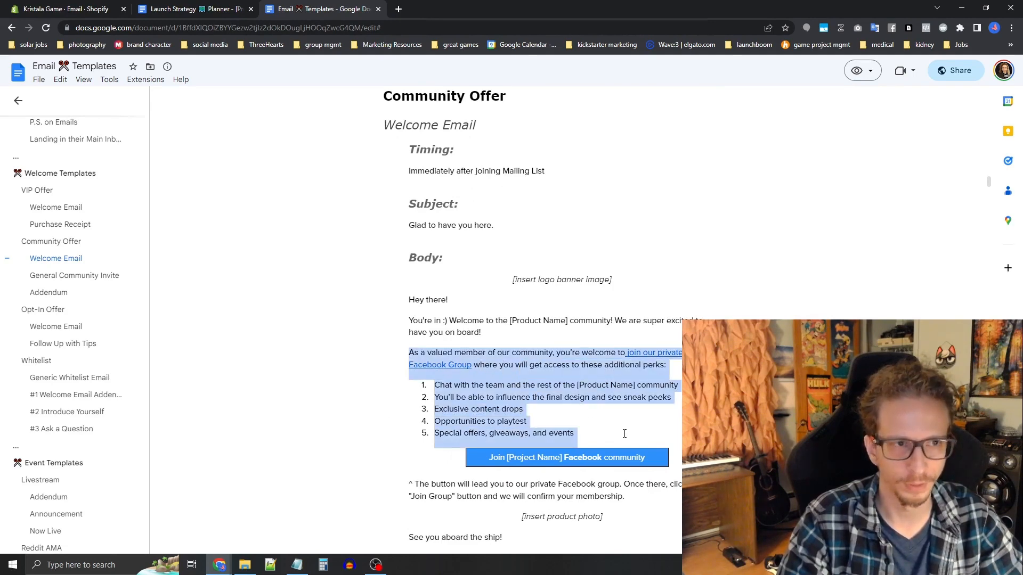
pyautogui.click(75, 9)
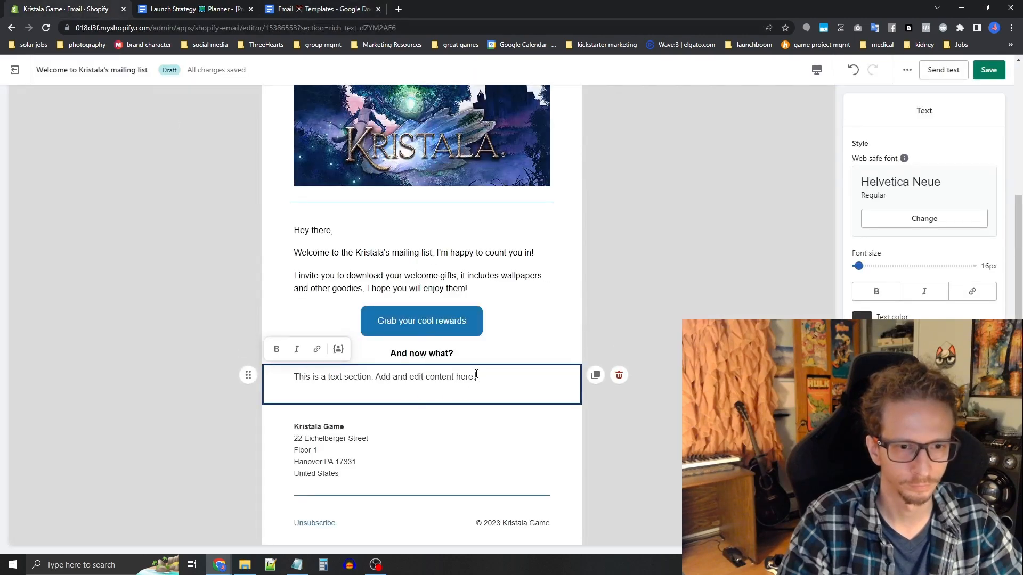
pyautogui.moveTo(477, 375); pyautogui.dragTo(248, 382)
pyautogui.hotkey('ctrl', 'v')
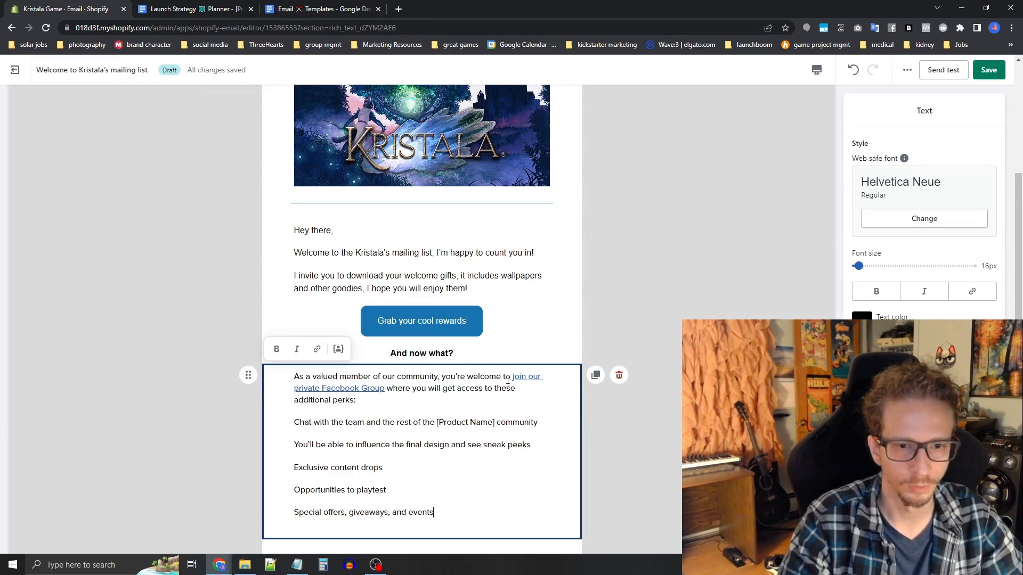
# - Change "private Facebook Group" in the community paragraph's link text to "Discord server"
pyautogui.moveTo(384, 388); pyautogui.dragTo(288, 391)
pyautogui.write('Discord Server')
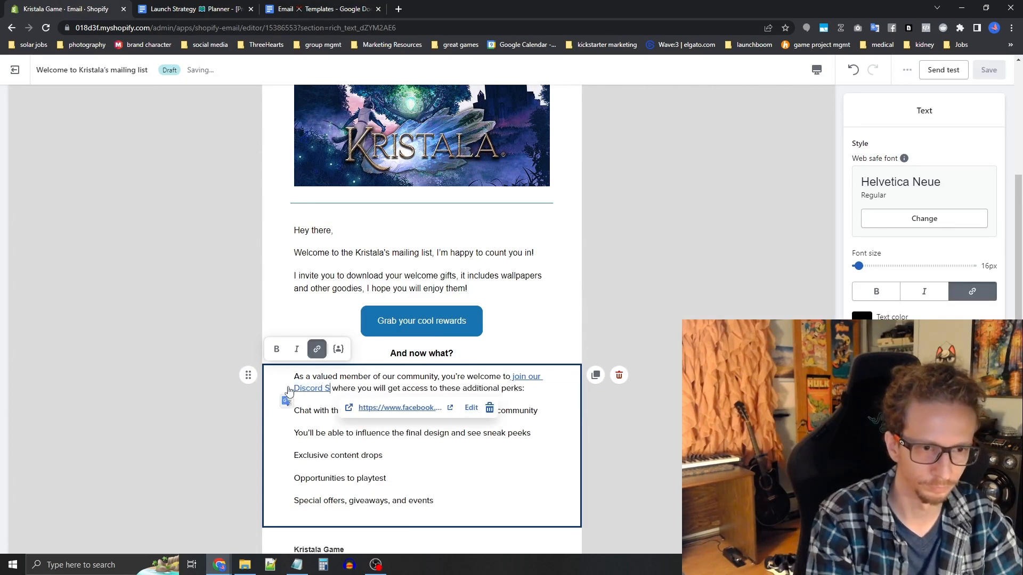
pyautogui.moveTo(334, 390); pyautogui.dragTo(325, 388)
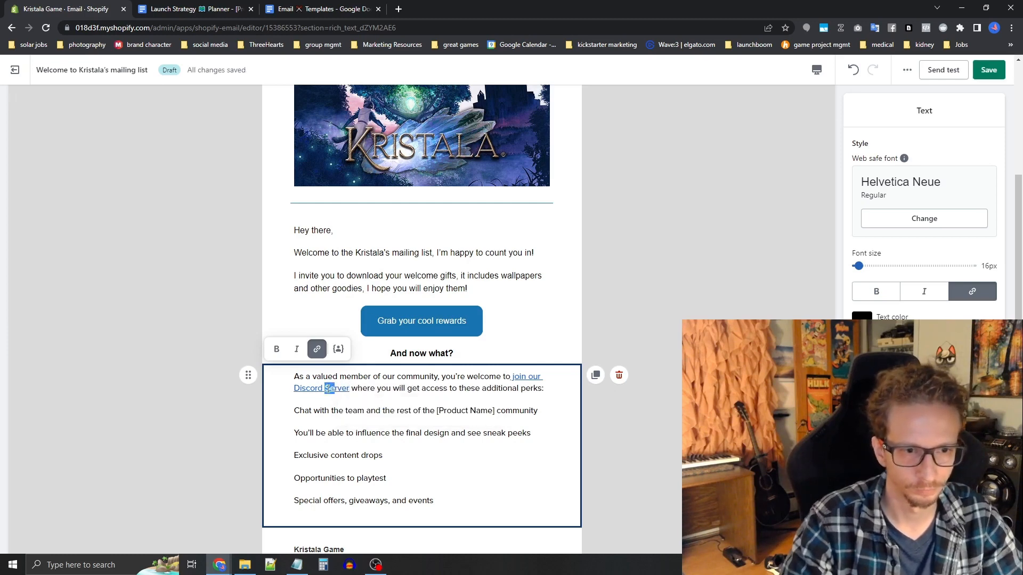
pyautogui.click(325, 388)
pyautogui.press('Delete')
pyautogui.write('s')
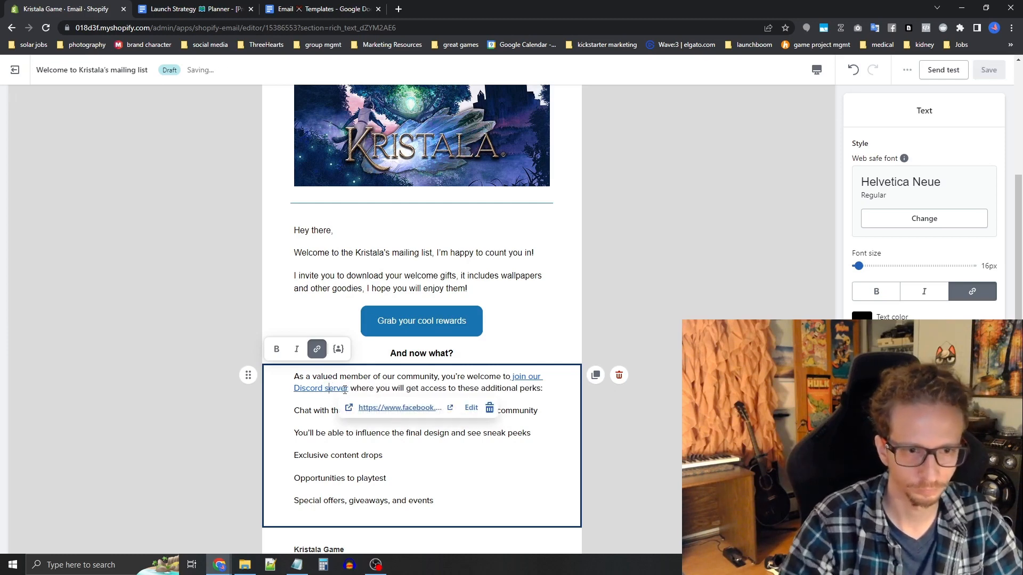
# - Replace the [Product Name] placeholder in the first community perk with "Kristala"
pyautogui.click(481, 388)
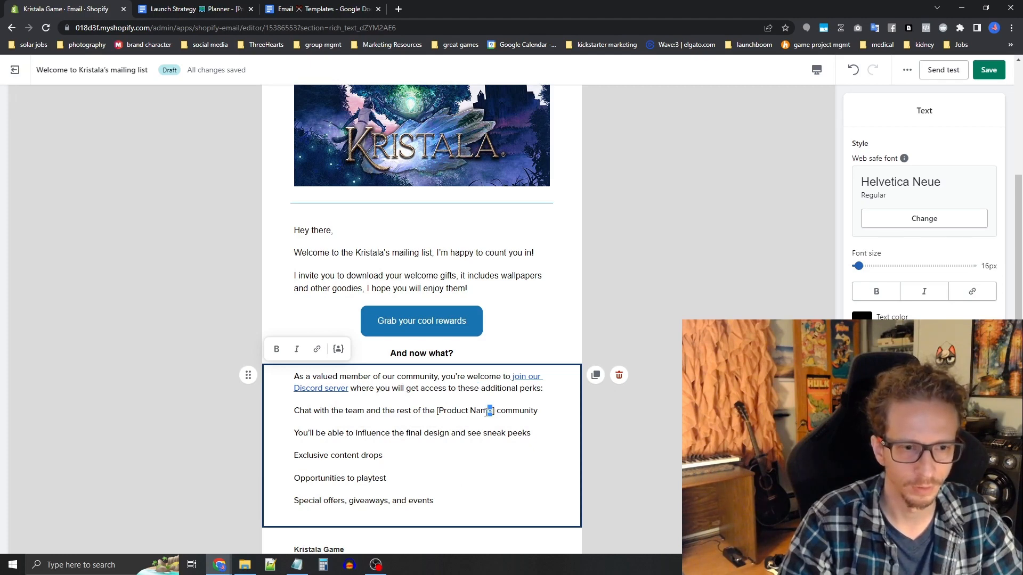
pyautogui.moveTo(436, 411); pyautogui.dragTo(495, 411)
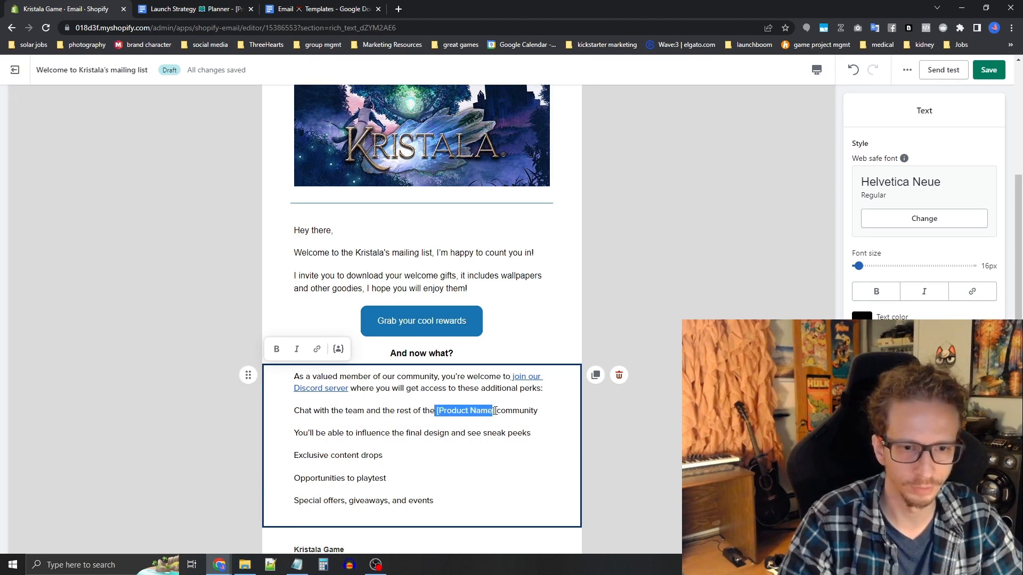
pyautogui.write("Kristala'")
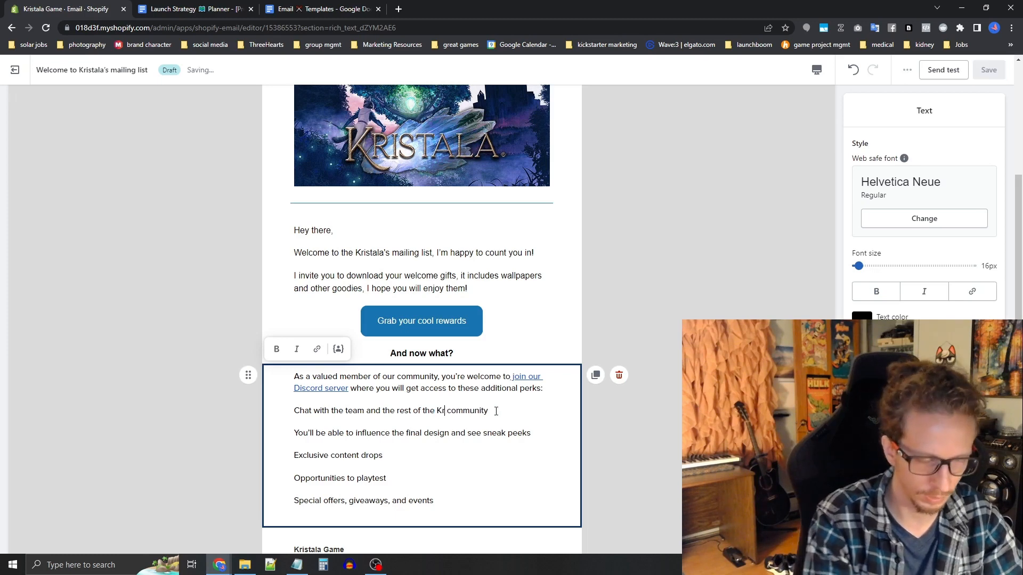
pyautogui.press('BackSpace')
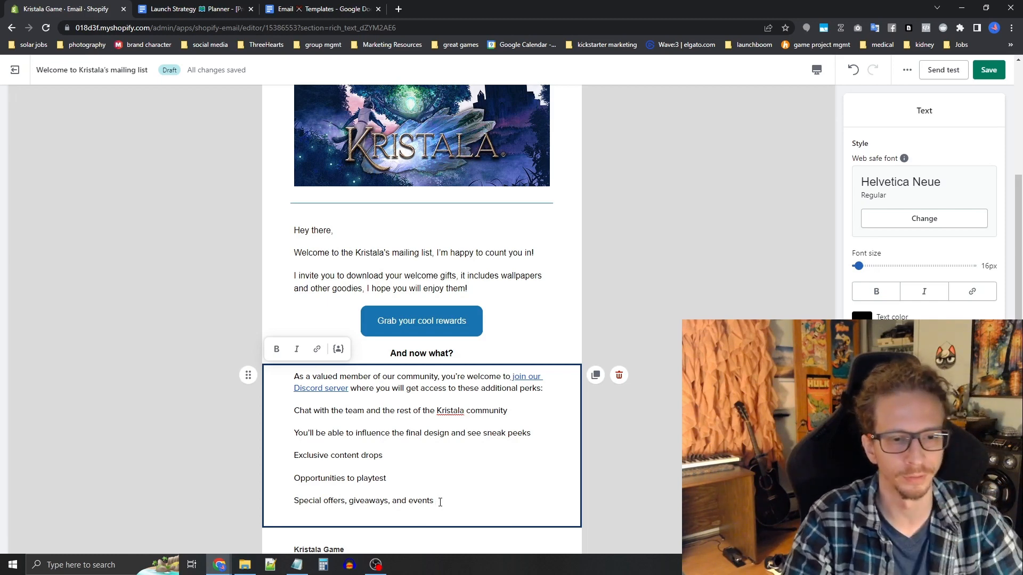
# - Open the store admin in a second browser tab and start customizing the online store's live theme
pyautogui.moveTo(440, 502); pyautogui.dragTo(275, 481)
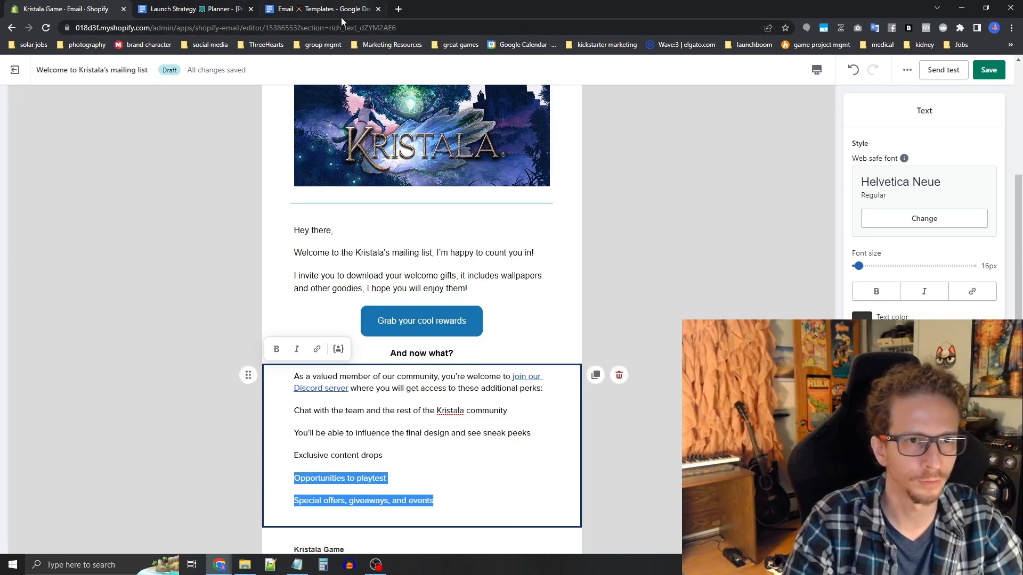
pyautogui.rightClick(10, 30)
pyautogui.middleClick(76, 100)
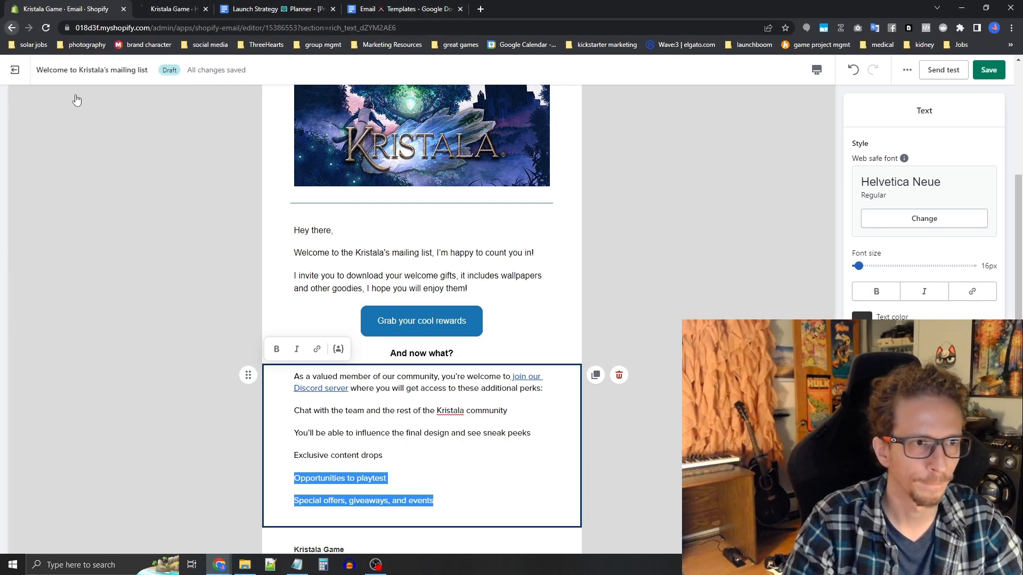
pyautogui.hotkey('ctrl', 'Tab')
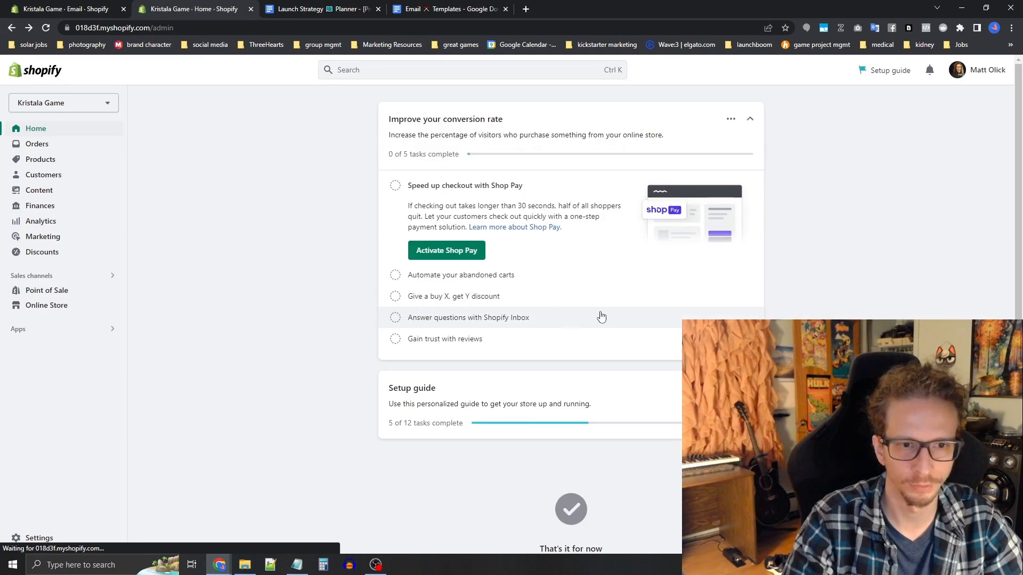
pyautogui.moveTo(58, 290); pyautogui.dragTo(70, 313)
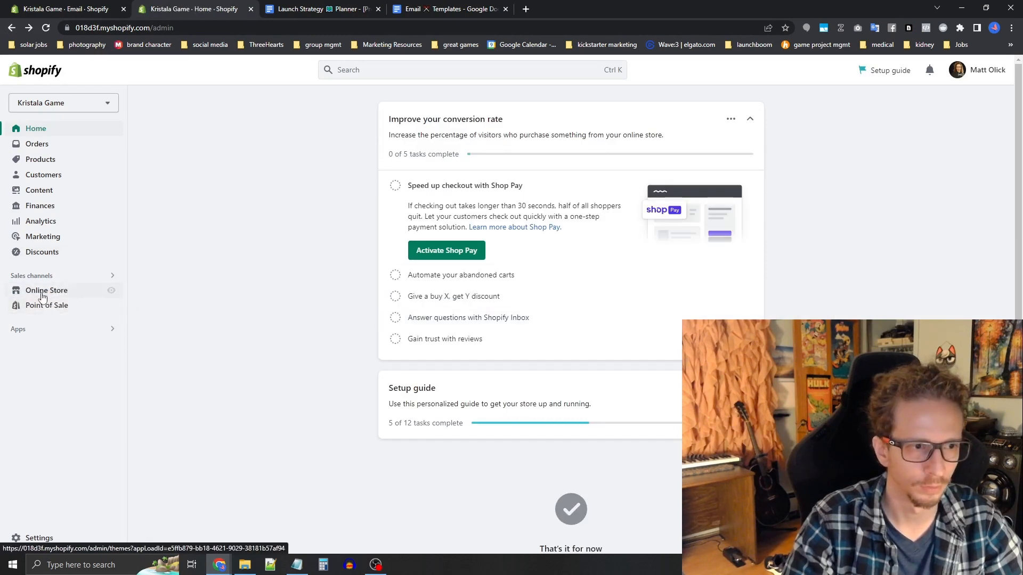
pyautogui.click(43, 296)
pyautogui.click(794, 380)
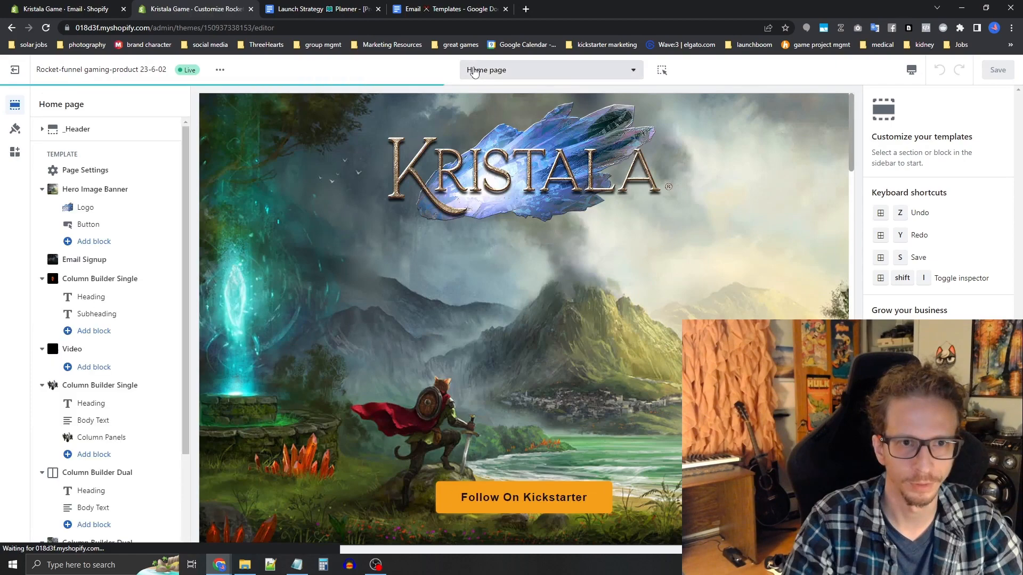
# - Open the special-offer-community page template and copy "for a chance to win an early access key of the game!" from its Discord invitation
pyautogui.click(533, 70)
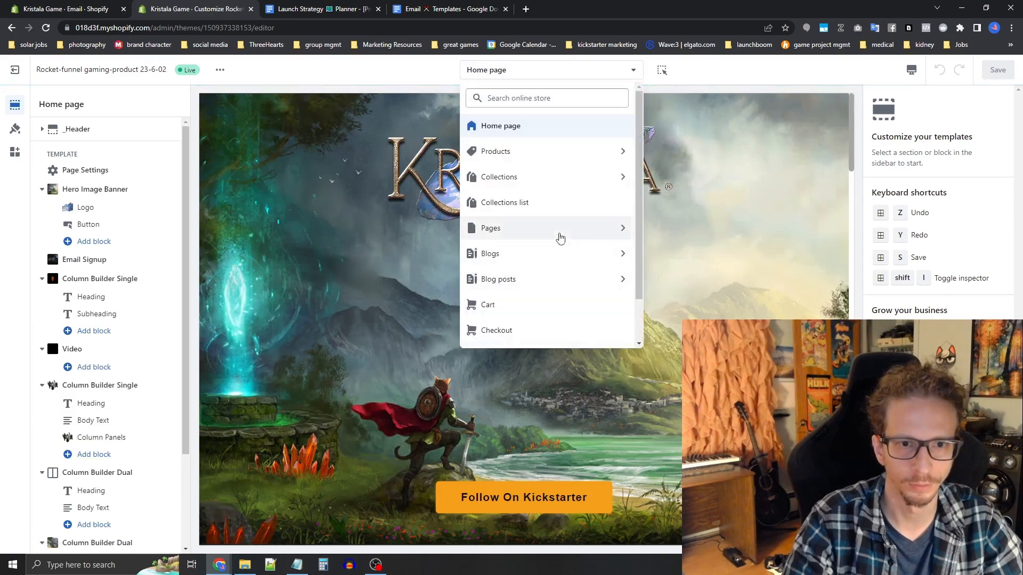
pyautogui.click(560, 238)
pyautogui.scroll(-5, 557, 240)
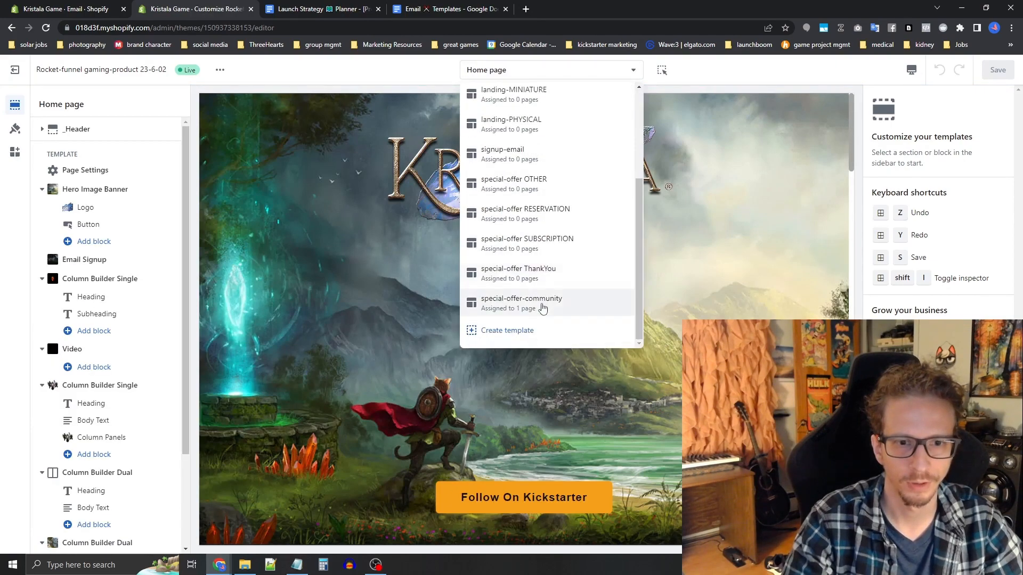
pyautogui.click(542, 308)
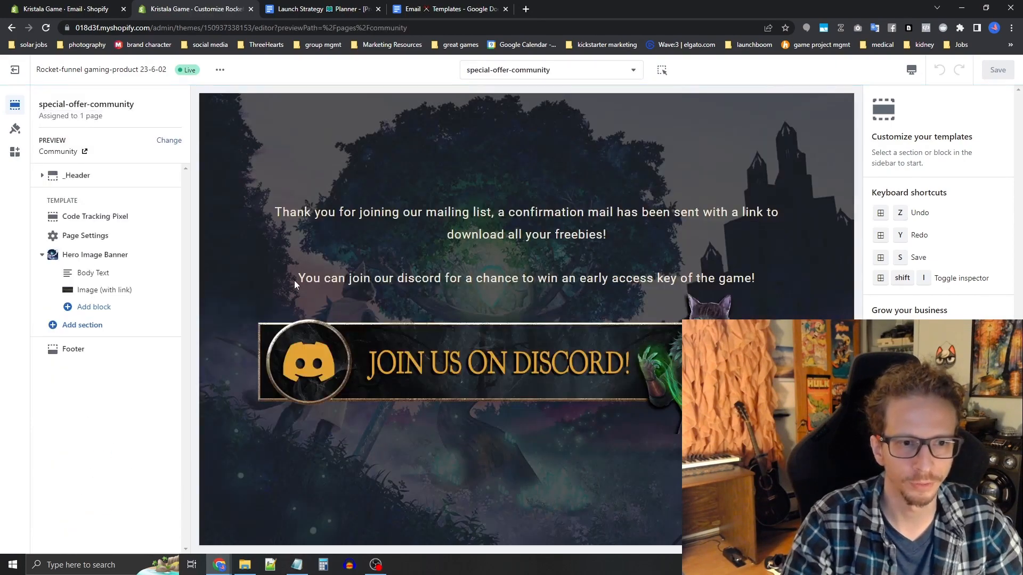
pyautogui.moveTo(294, 284); pyautogui.dragTo(524, 278)
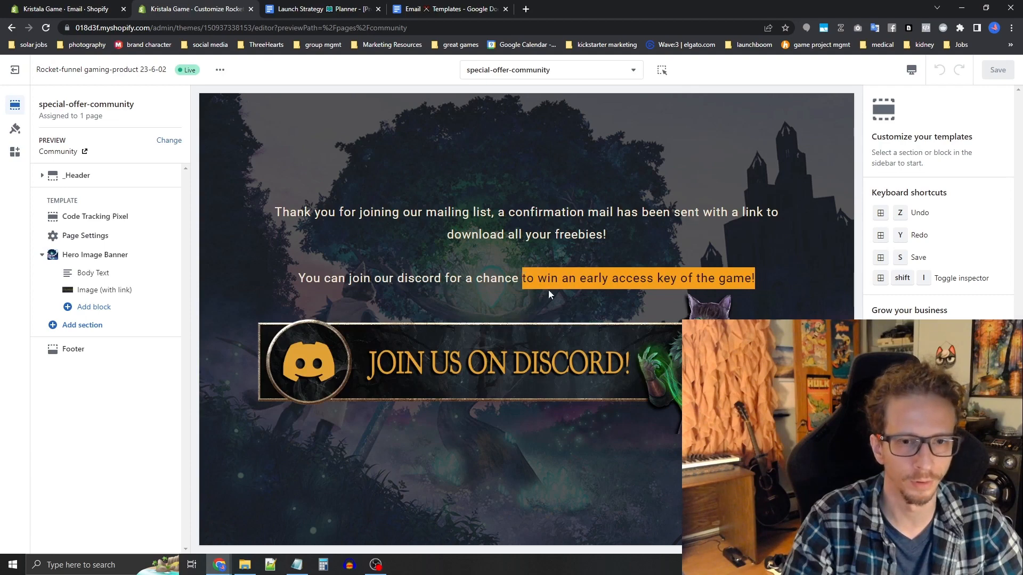
pyautogui.moveTo(445, 278); pyautogui.dragTo(767, 284)
pyautogui.hotkey('ctrl', 'c')
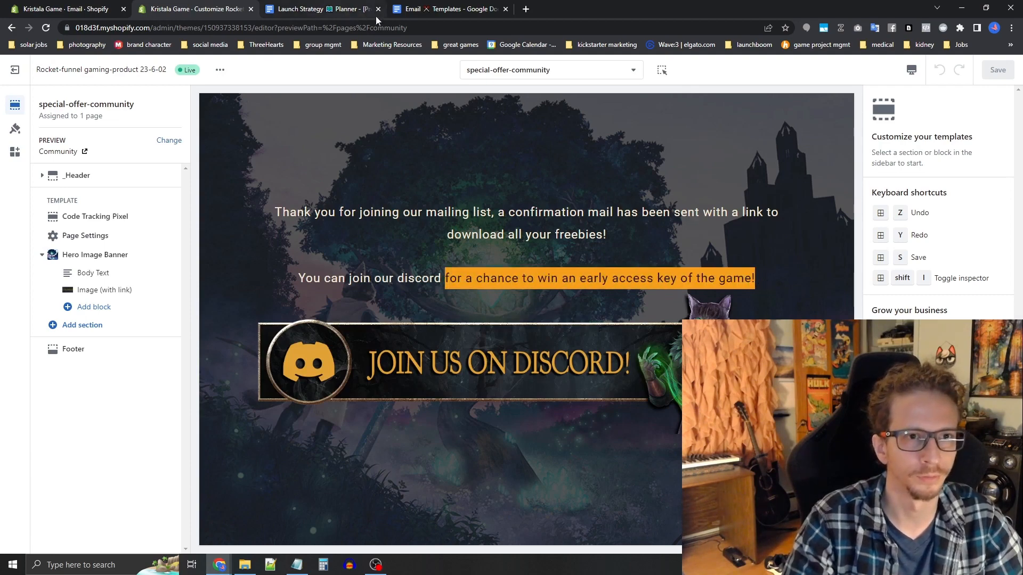
# - Replace the email's "Opportunities to playtest" and "Special offers, giveaways, and events" lines with the copied early access key text
pyautogui.click(67, 9)
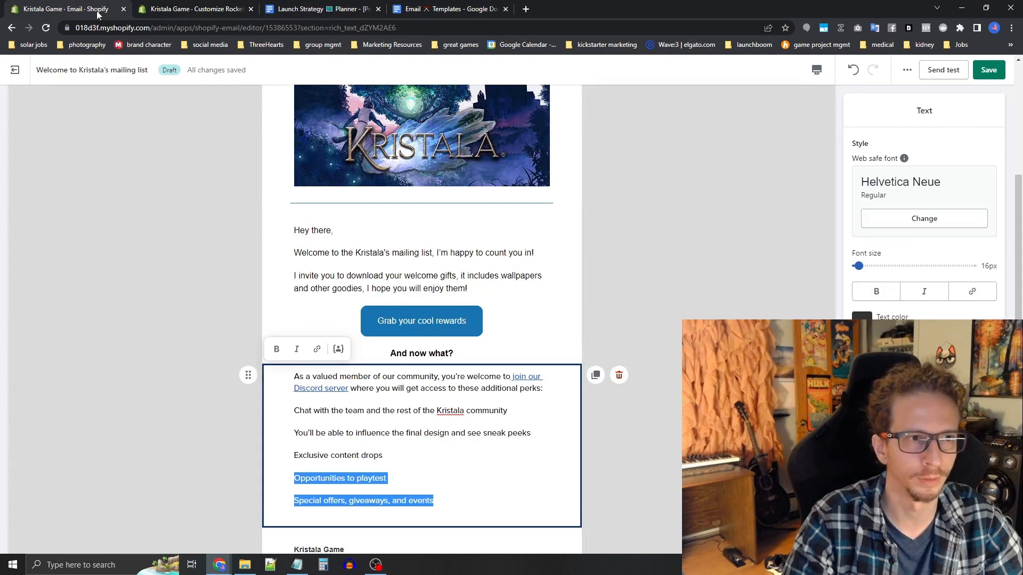
pyautogui.click(419, 456)
pyautogui.moveTo(450, 500); pyautogui.dragTo(284, 479)
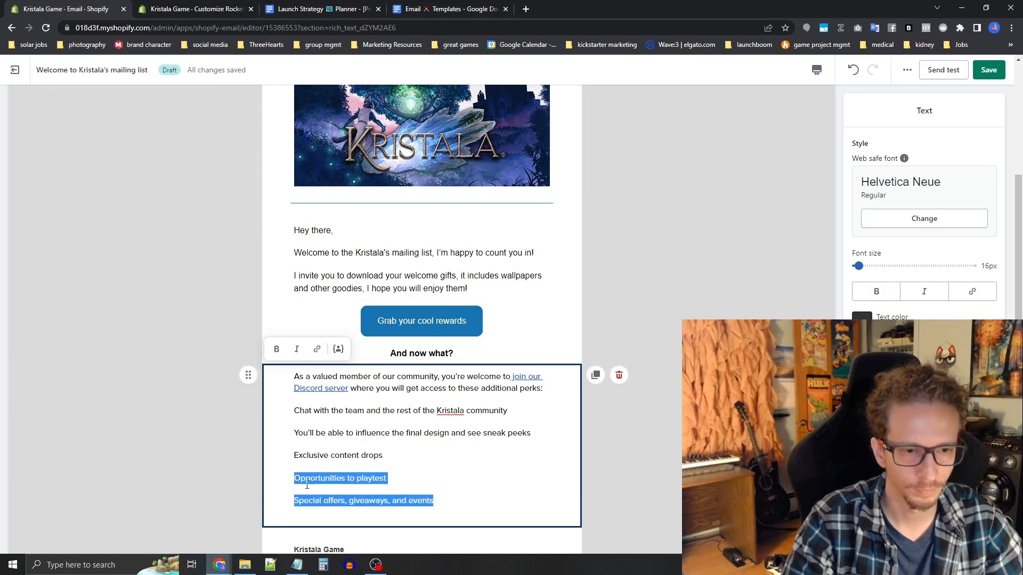
pyautogui.hotkey('ctrl', 'v')
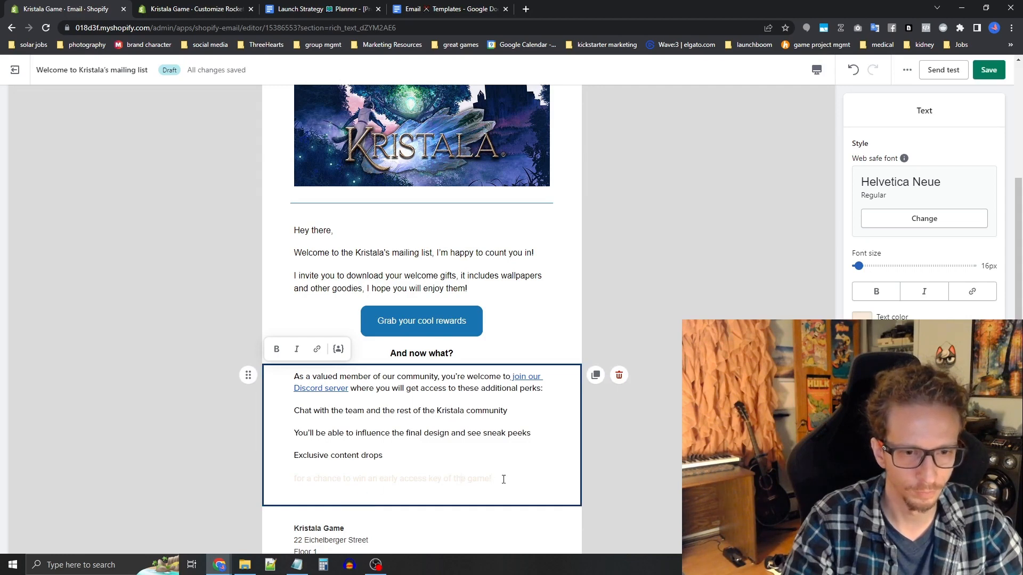
# - Paste the early access key line again without its source formatting and change its opening "for a" to "A"
pyautogui.moveTo(504, 479); pyautogui.dragTo(263, 479)
pyautogui.hotkey('ctrl', 'shift', 'v')
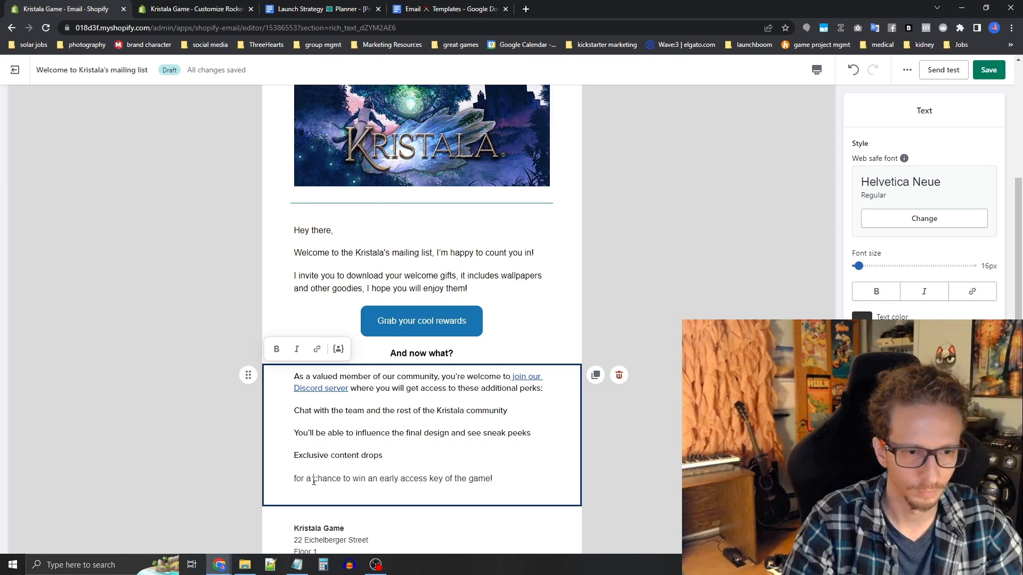
pyautogui.moveTo(309, 481); pyautogui.dragTo(292, 481)
pyautogui.write('A')
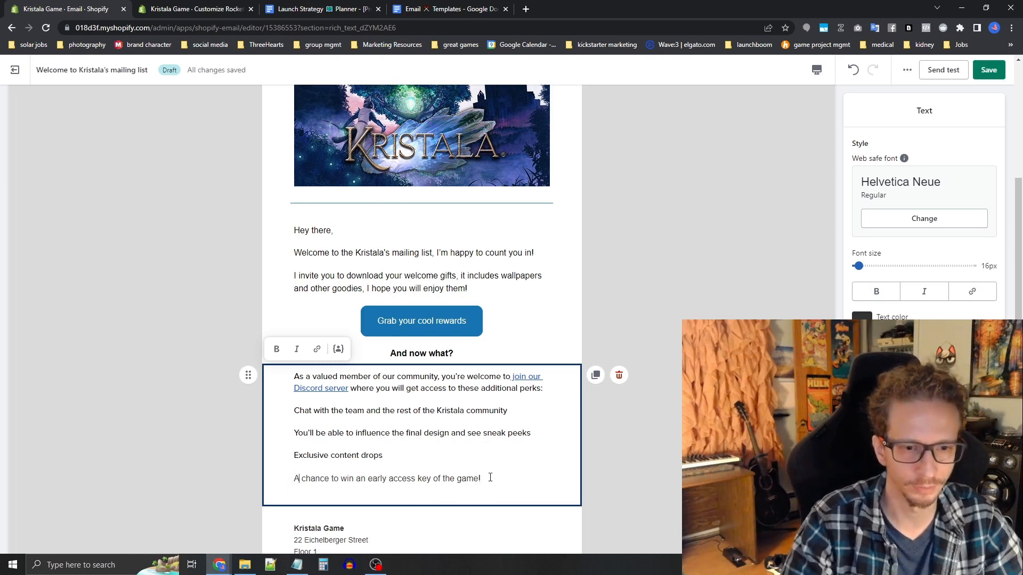
# - Search the web for "bullet ascii" in a new tab and copy the • character from the ASCII Code page
pyautogui.moveTo(487, 478); pyautogui.dragTo(270, 418)
pyautogui.click(298, 410)
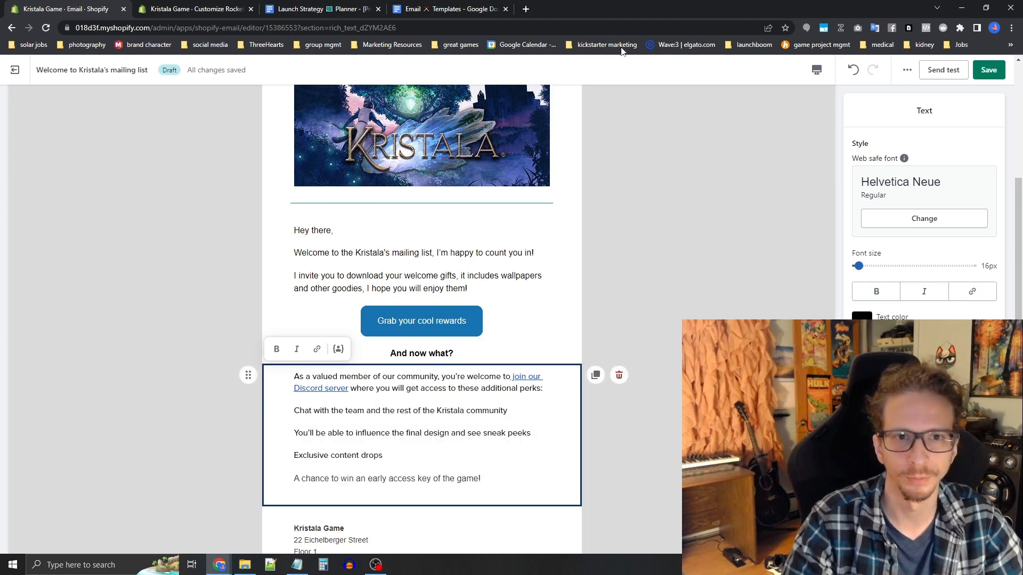
pyautogui.click(526, 10)
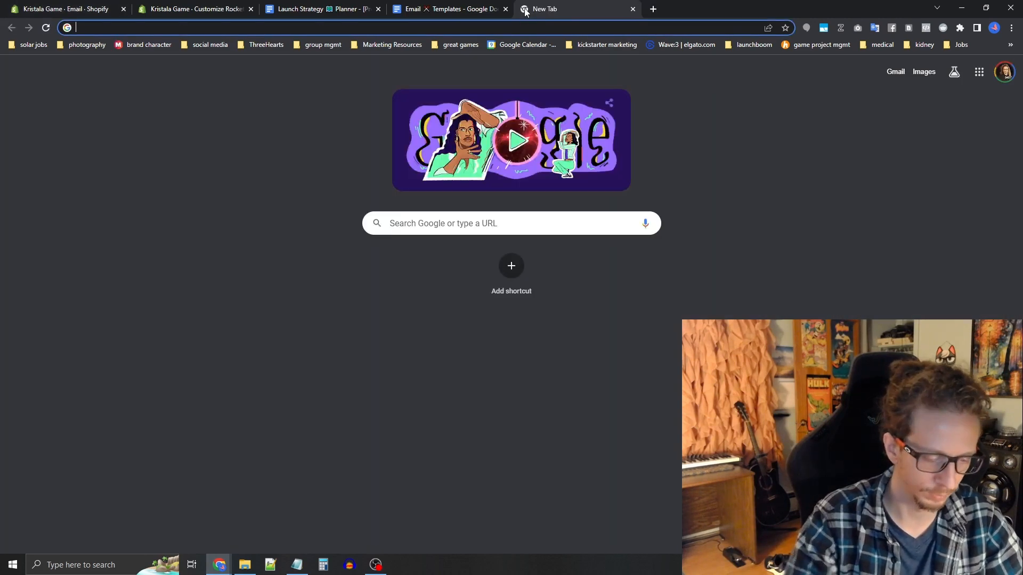
pyautogui.write('bullet ascii')
pyautogui.press('Return')
pyautogui.click(213, 186)
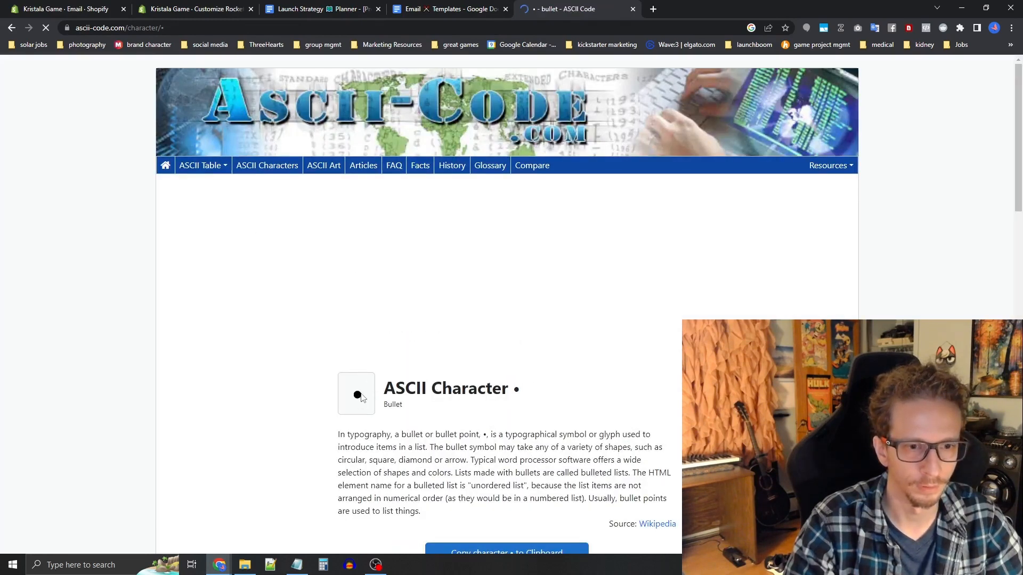
pyautogui.moveTo(521, 390); pyautogui.dragTo(512, 390)
pyautogui.hotkey('ctrl', 'c')
pyautogui.click(523, 389)
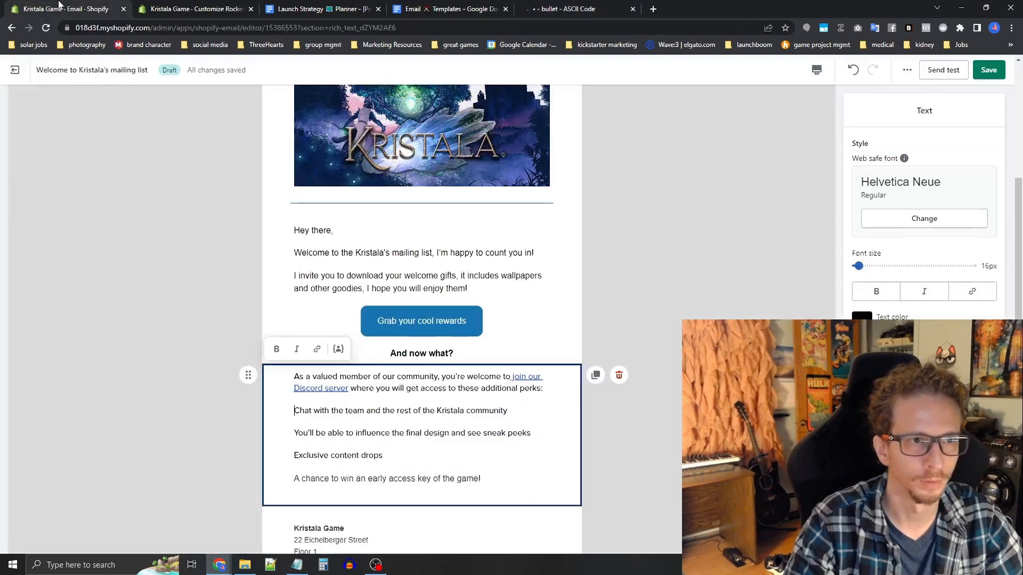
# - Insert the copied bullet character before each of the four community perks in the email
pyautogui.click(75, 9)
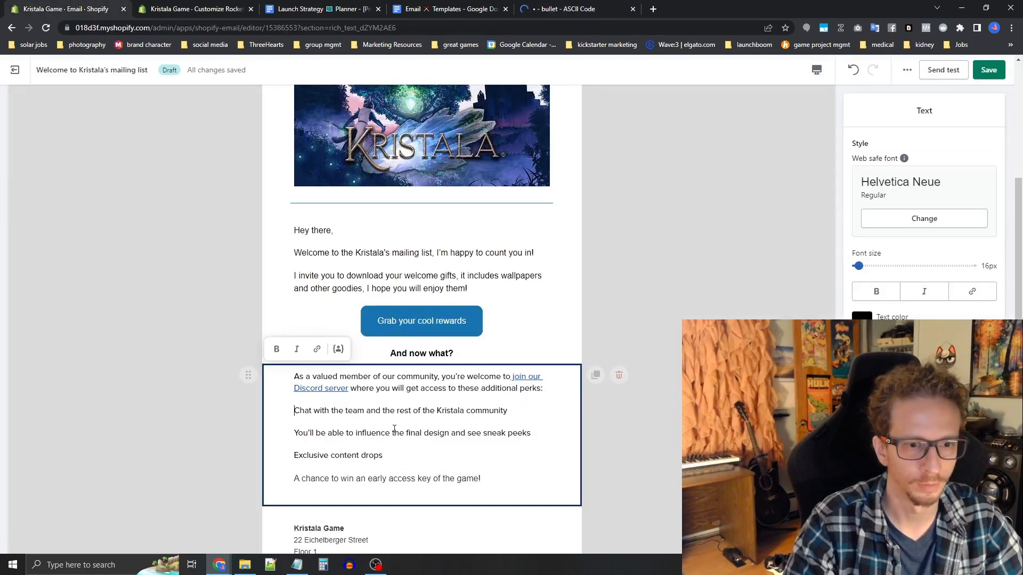
pyautogui.hotkey('ctrl', 'v')
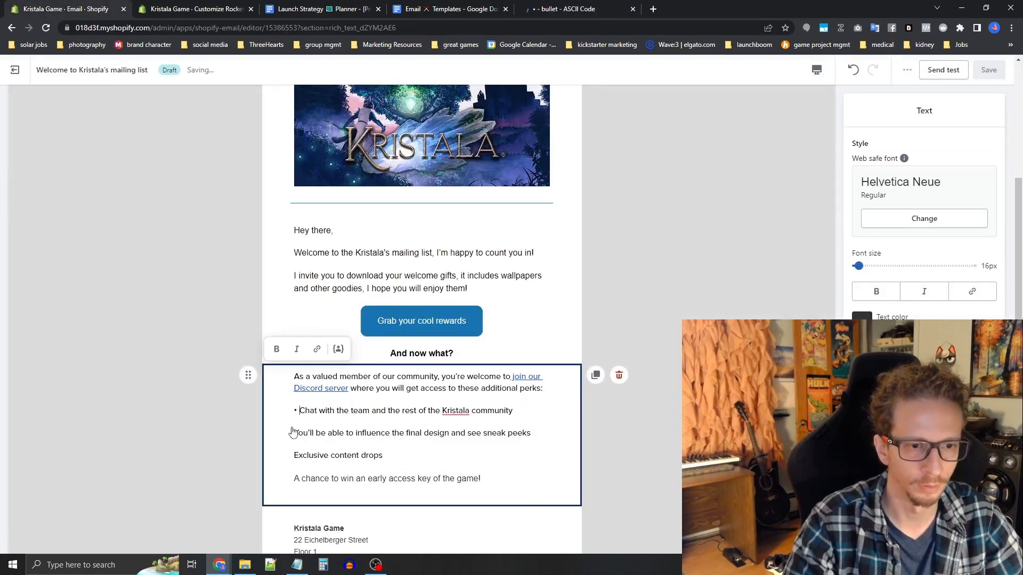
pyautogui.click(294, 433)
pyautogui.hotkey('ctrl', 'v')
pyautogui.click(294, 456)
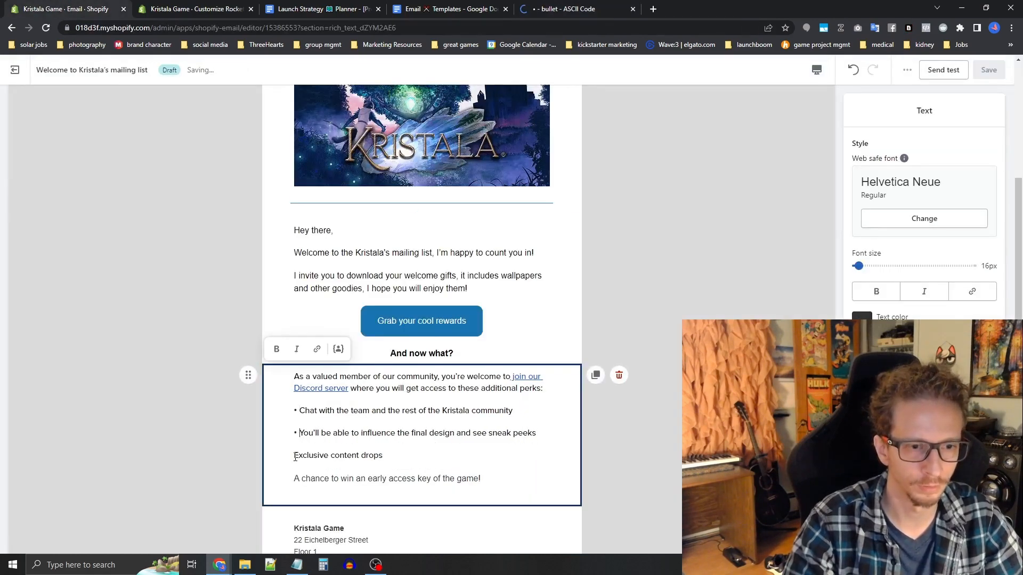
pyautogui.hotkey('ctrl', 'v')
pyautogui.click(295, 479)
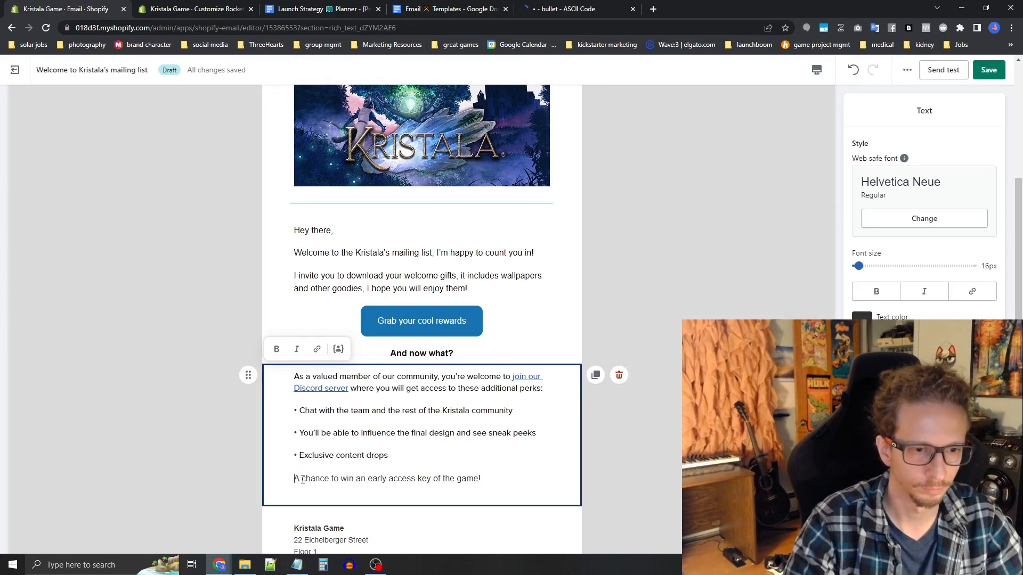
pyautogui.hotkey('ctrl', 'v')
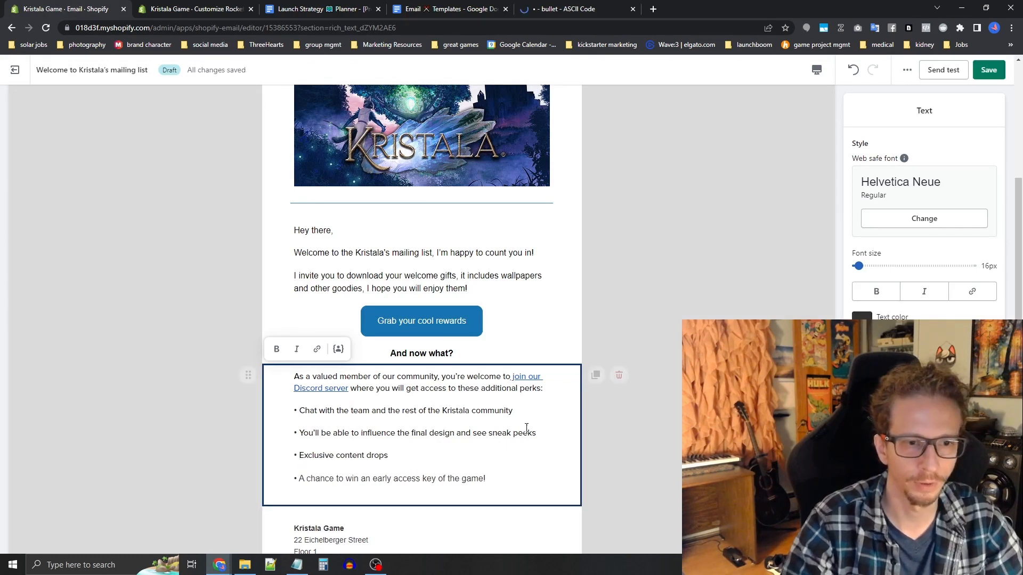
pyautogui.scroll(-2, 608, 325)
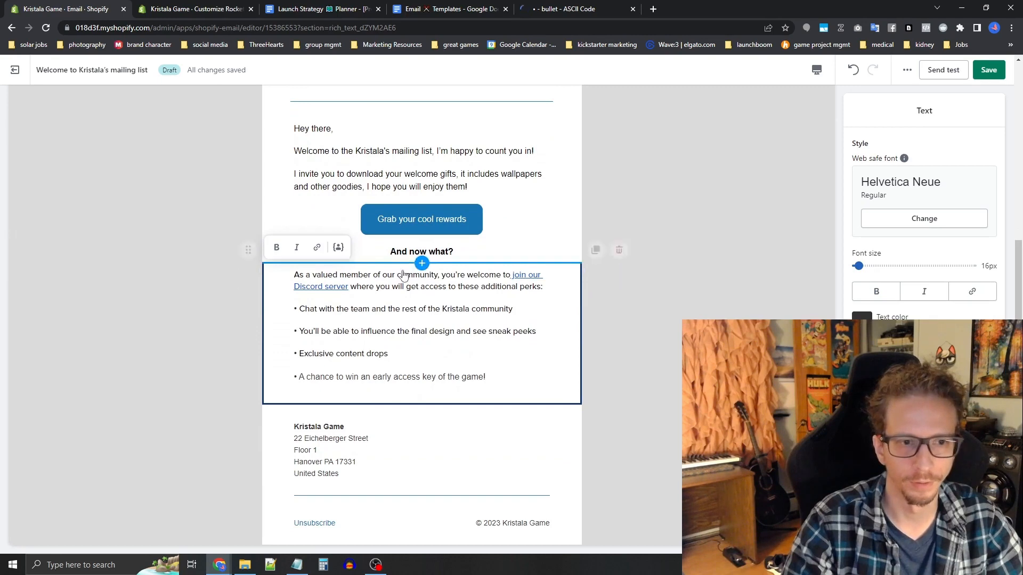
pyautogui.click(324, 287)
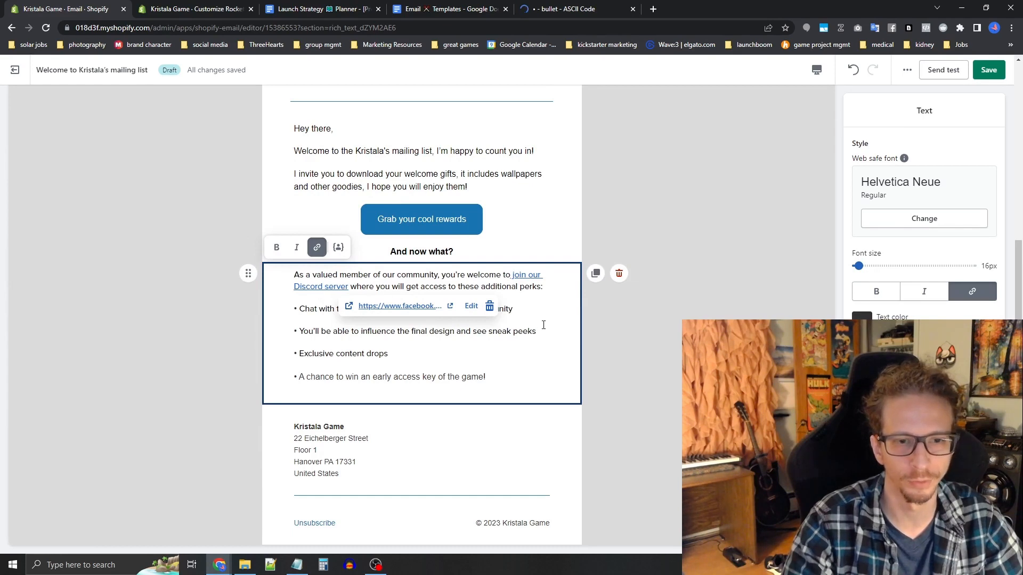
pyautogui.click(472, 308)
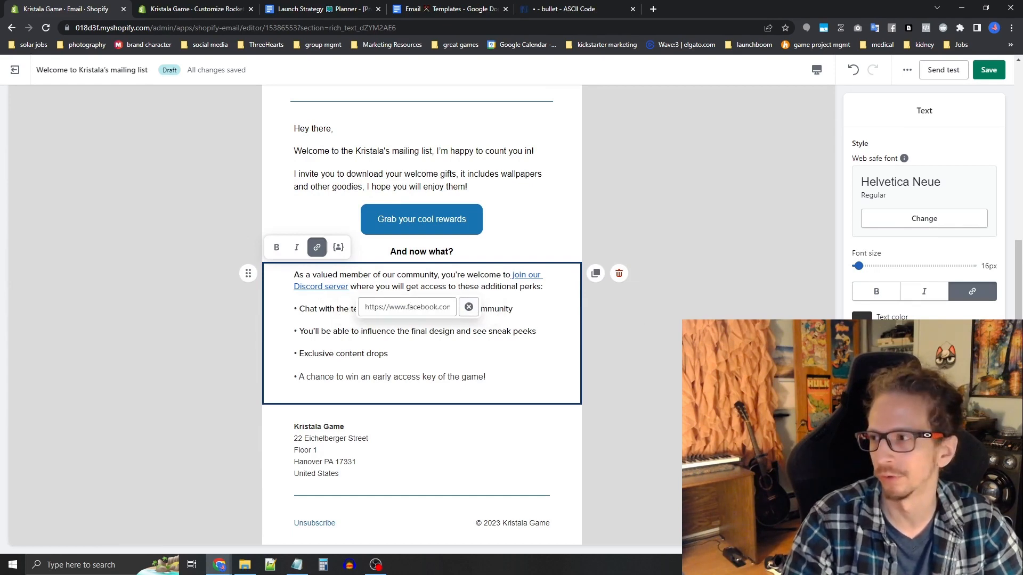
pyautogui.hotkey('alt', 'Tab')
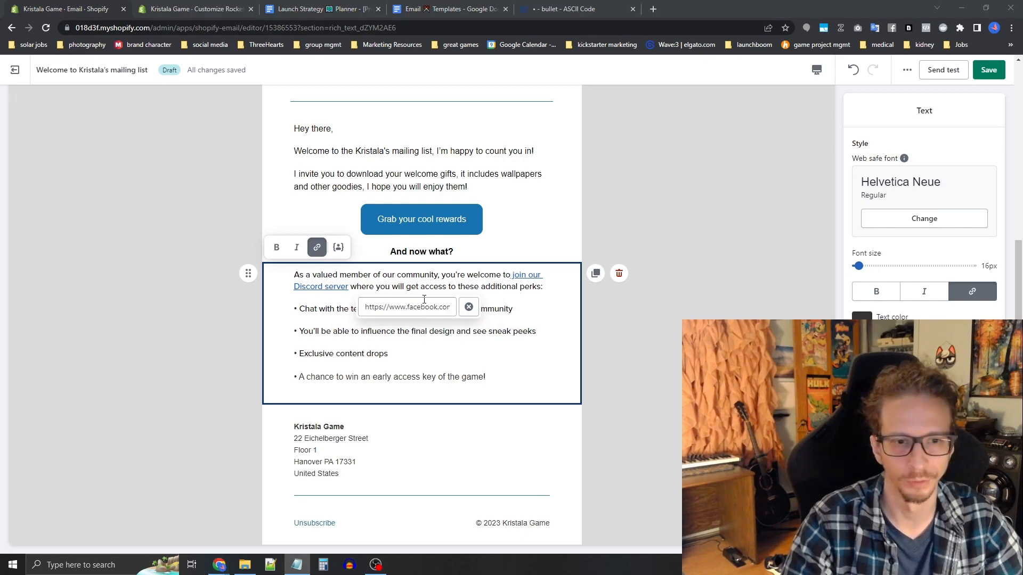
pyautogui.doubleClick(416, 307)
pyautogui.hotkey('ctrl', 'a')
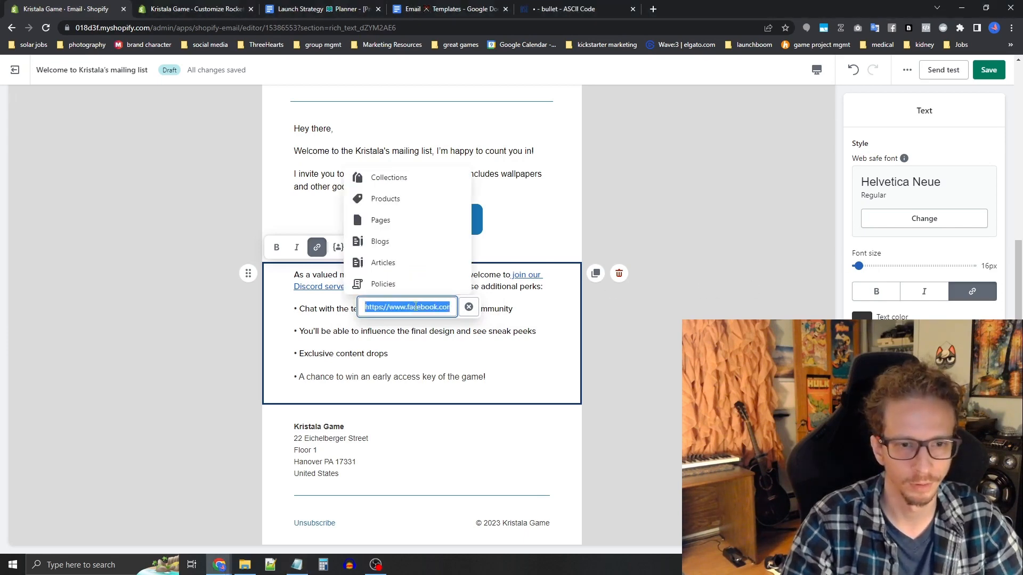
pyautogui.write('https://discordapp.com/invite/zsF5mtq')
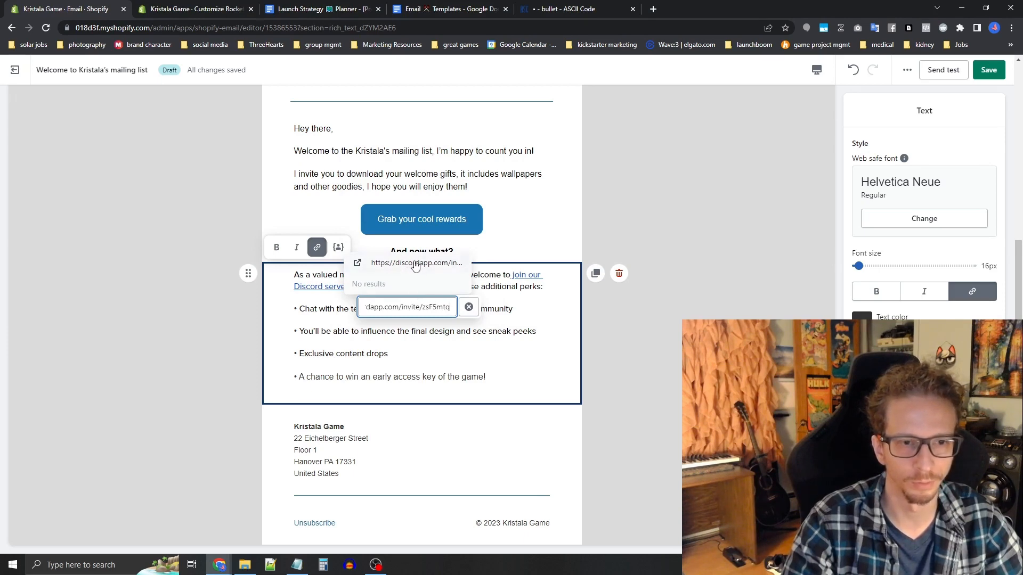
pyautogui.click(415, 267)
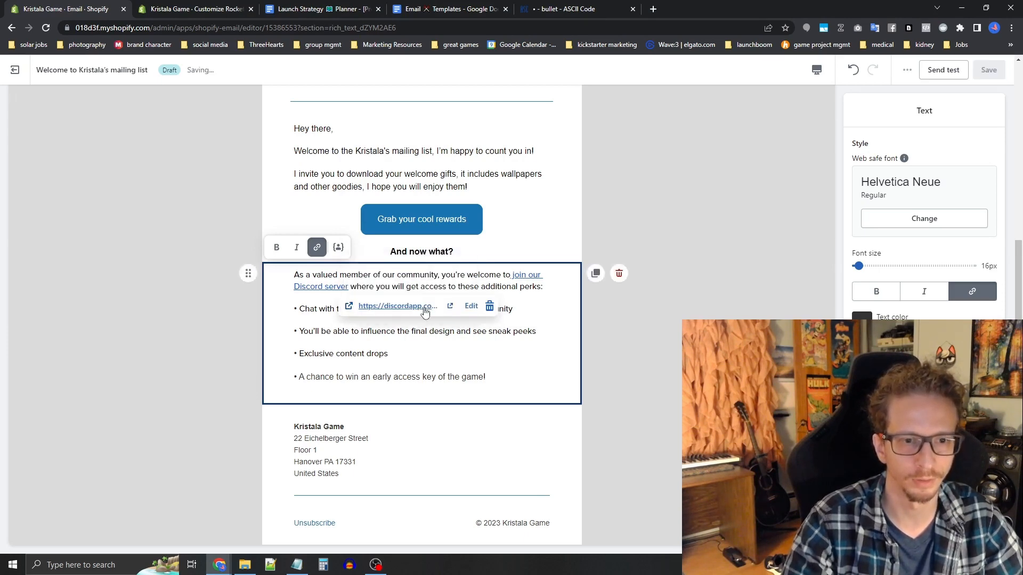
pyautogui.click(433, 287)
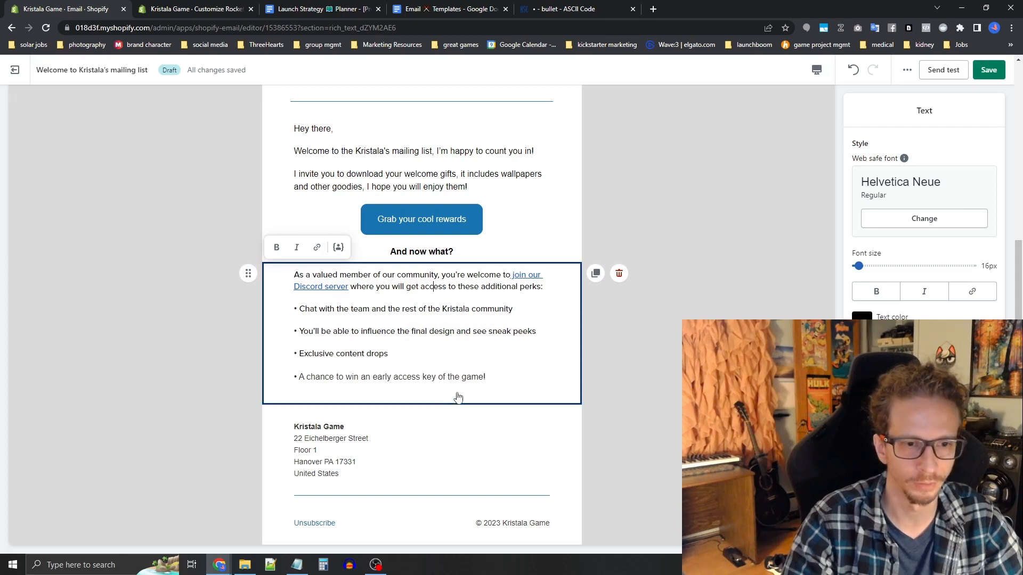
# - Check what follows the perks in the community welcome template and add a button section below the email's perks list
pyautogui.click(422, 9)
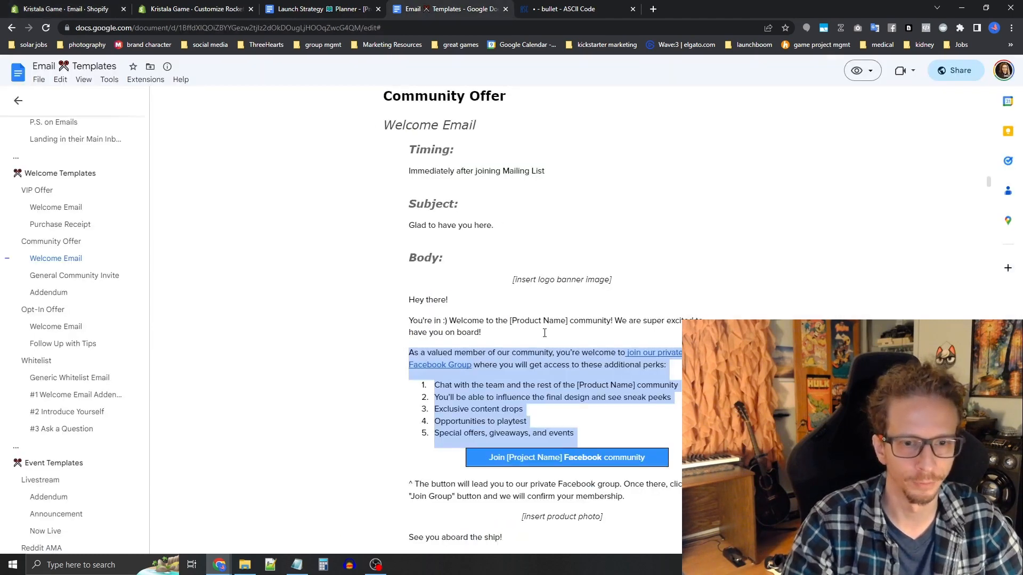
pyautogui.scroll(-2, 544, 333)
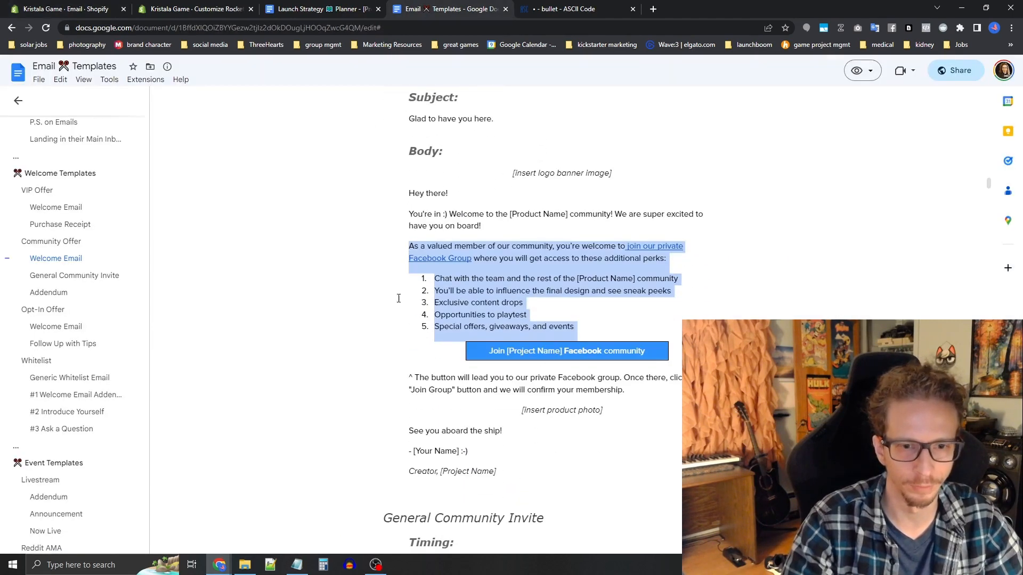
pyautogui.click(23, 9)
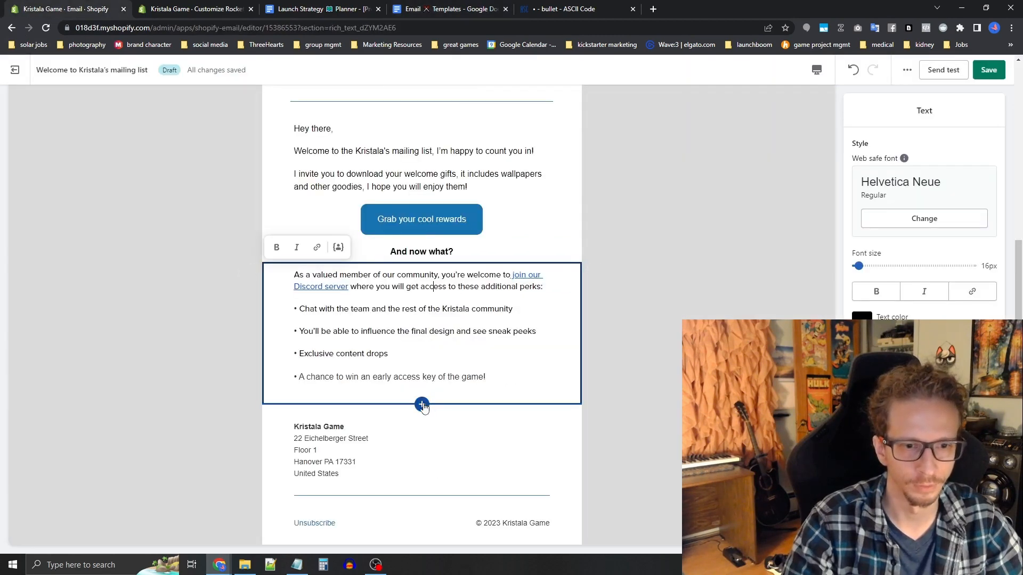
pyautogui.click(422, 404)
pyautogui.click(389, 242)
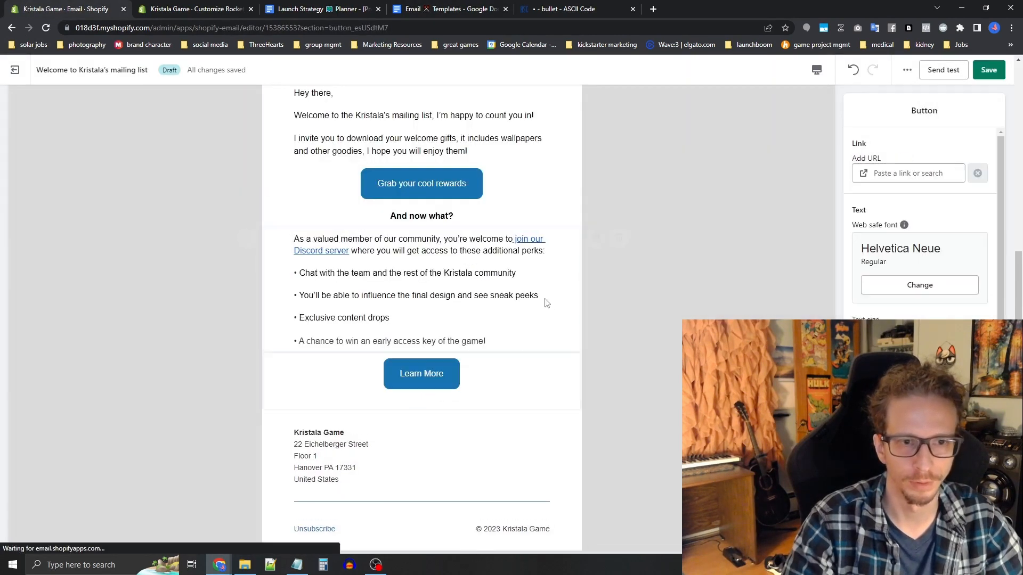
# - Label the new button "Join the Kristala Discord server", modelled on the template's Facebook community button
pyautogui.click(450, 10)
pyautogui.moveTo(488, 351); pyautogui.dragTo(653, 344)
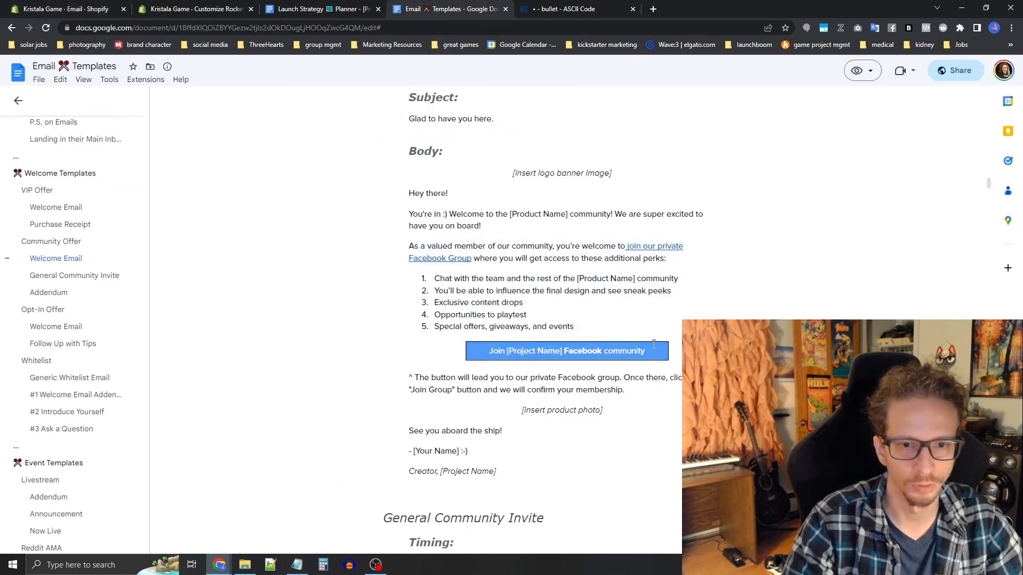
pyautogui.click(74, 5)
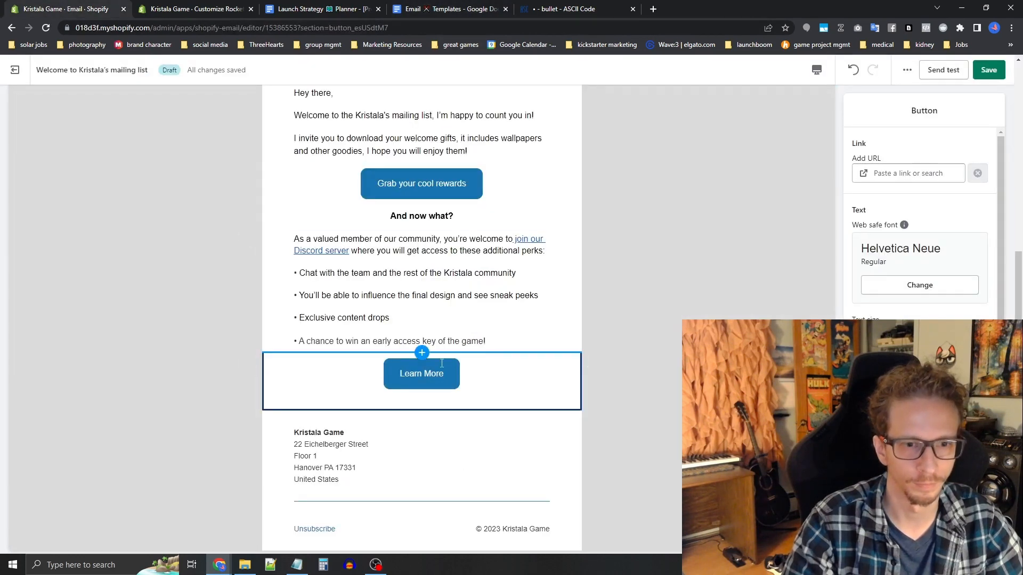
pyautogui.write('J')
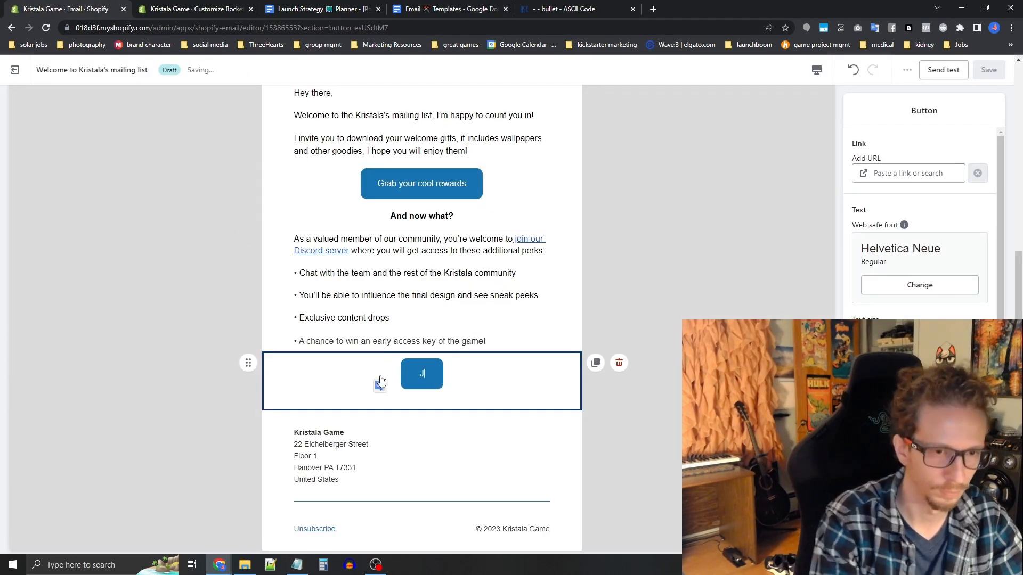
pyautogui.write('oin the Kristala com')
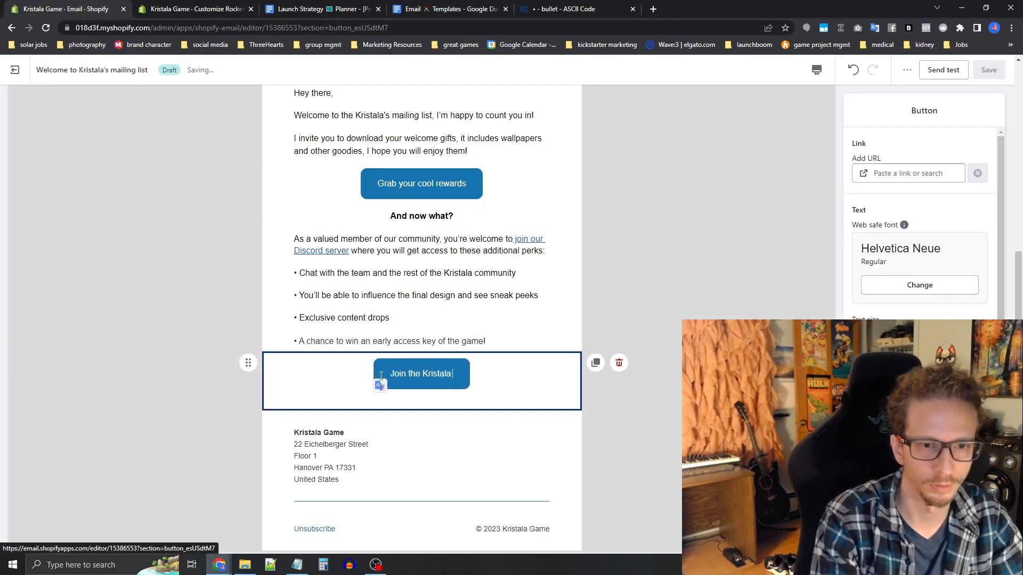
pyautogui.press('BackSpace')
pyautogui.press('BackSpace')
pyautogui.press('BackSpace')
pyautogui.write('Community')
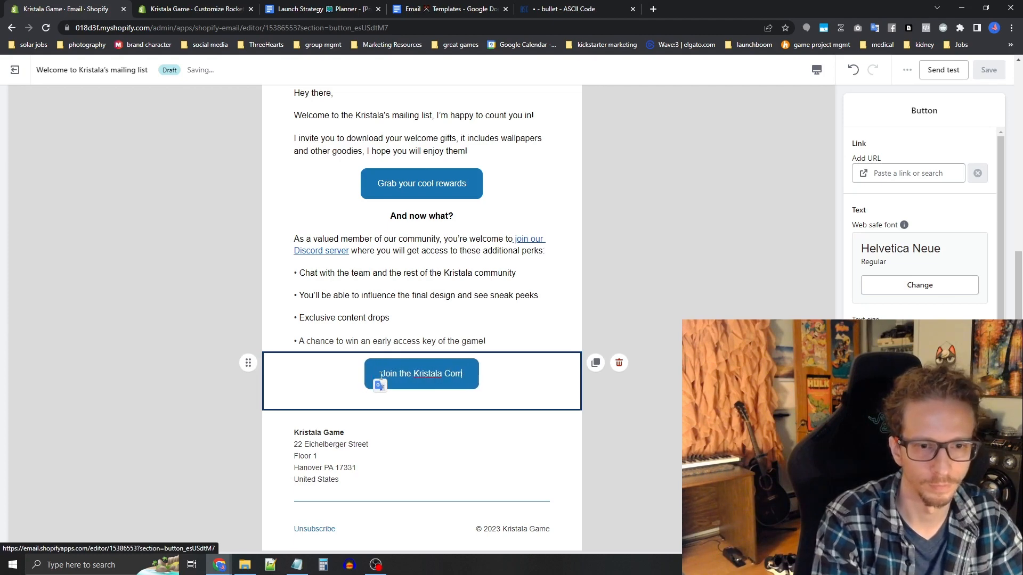
pyautogui.press('BackSpace')
pyautogui.press('BackSpace')
pyautogui.press('BackSpace')
pyautogui.press('BackSpace')
pyautogui.press('BackSpace')
pyautogui.press('BackSpace')
pyautogui.press('BackSpace')
pyautogui.press('BackSpace')
pyautogui.press('BackSpace')
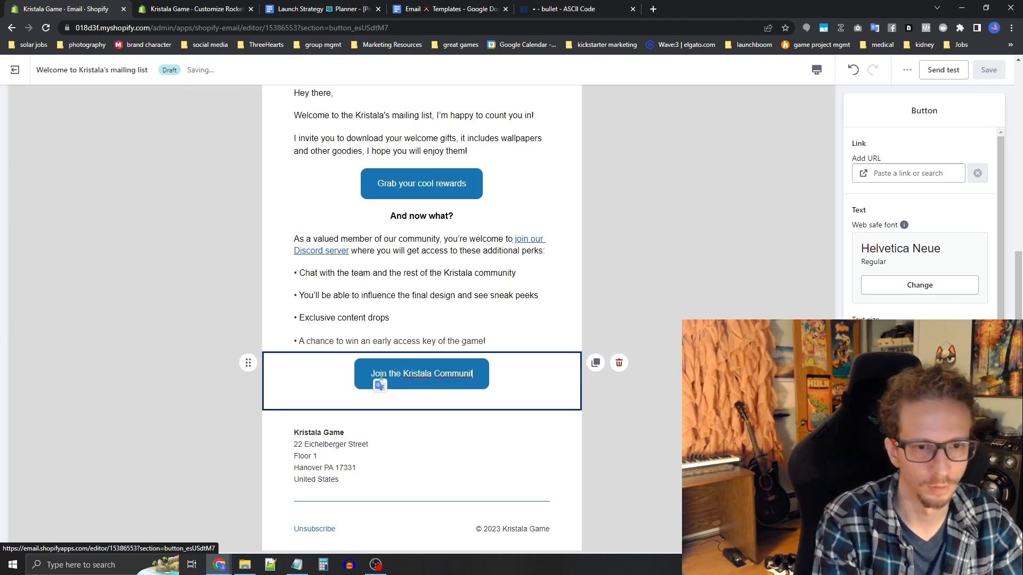
pyautogui.write('Discor')
# - Copy the template's closing lines from "See you aboard the ship!" through "Creator, [Project Name]"
pyautogui.click(449, 9)
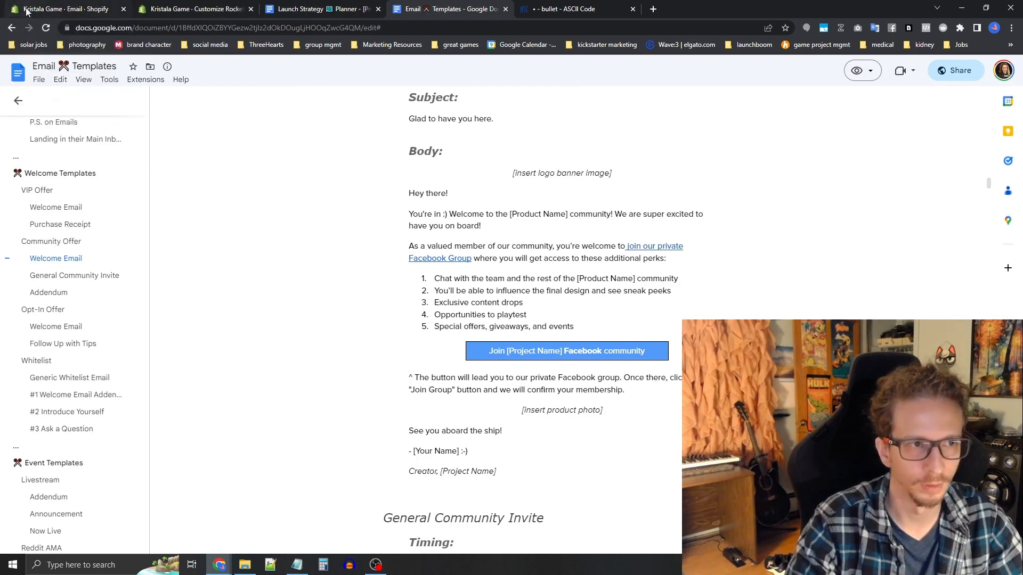
pyautogui.moveTo(518, 414); pyautogui.dragTo(618, 416)
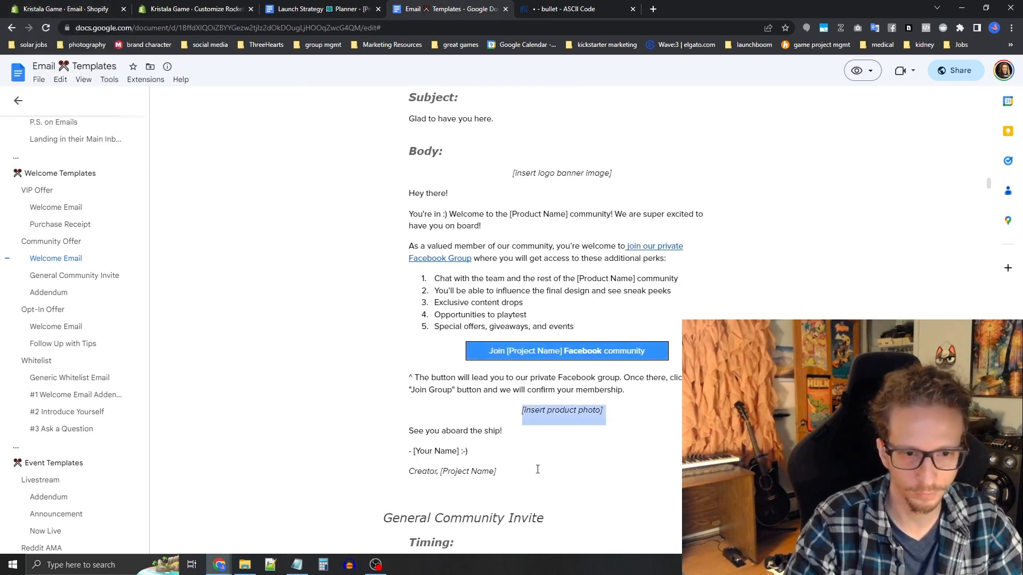
pyautogui.moveTo(537, 470); pyautogui.dragTo(399, 426)
pyautogui.hotkey('ctrl', 'c')
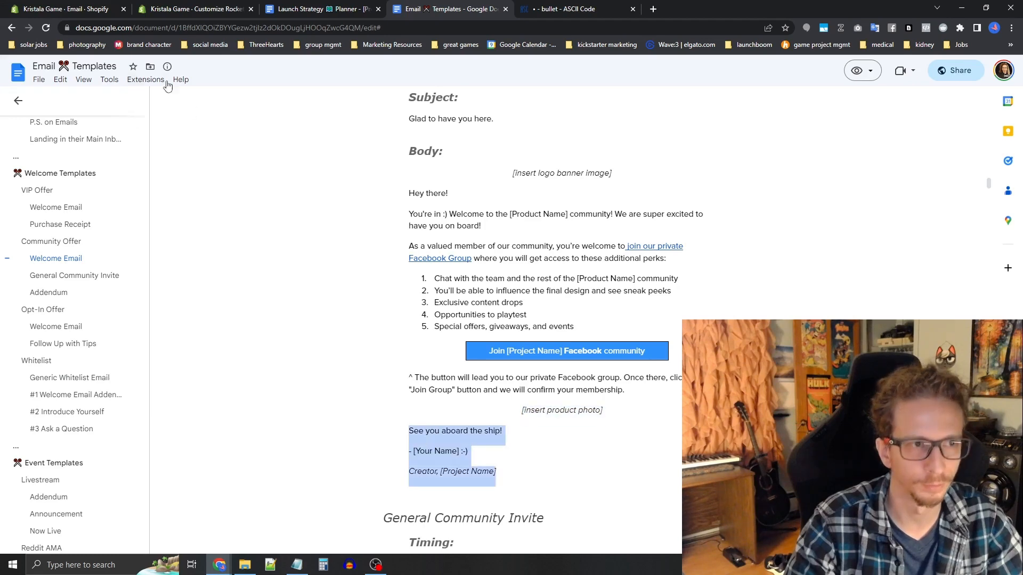
# - Add an image section below the email's Discord button and a text section beneath that image
pyautogui.click(54, 9)
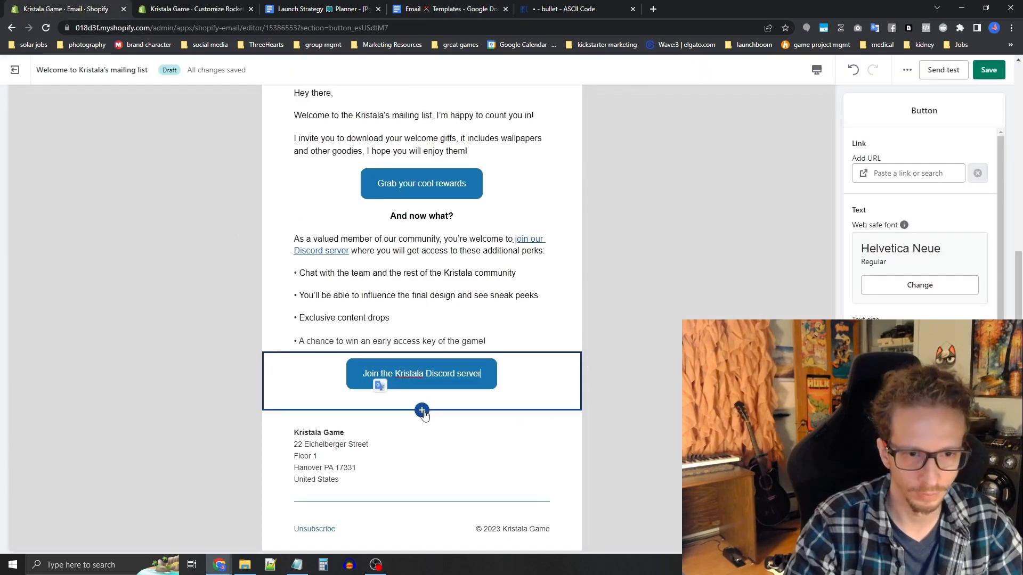
pyautogui.click(422, 411)
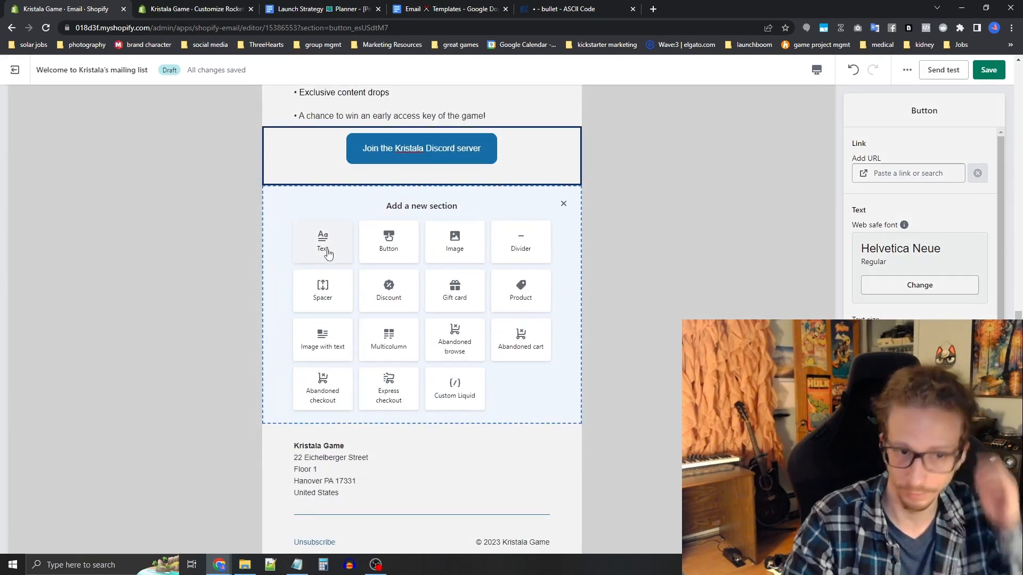
pyautogui.click(449, 248)
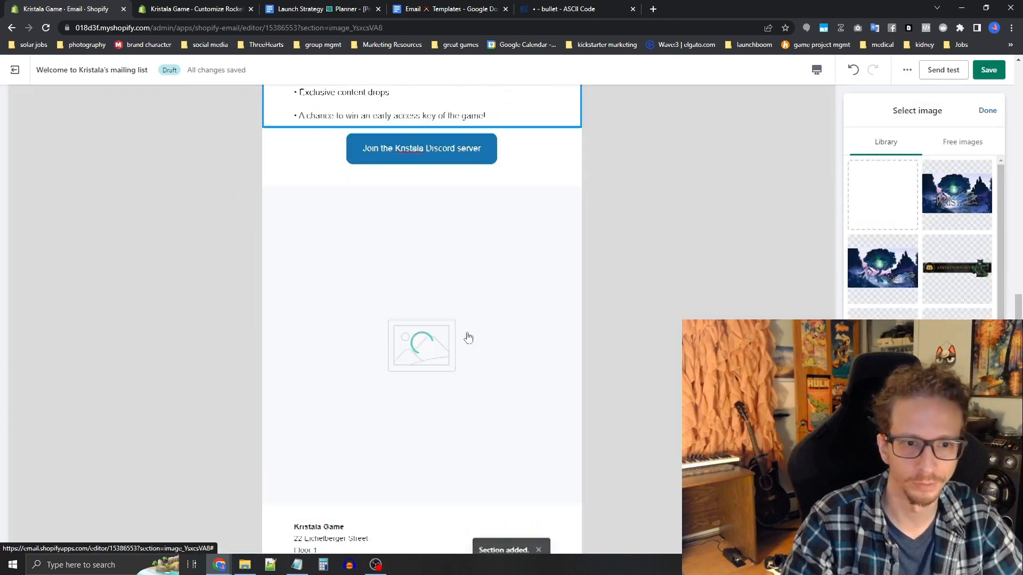
pyautogui.scroll(1, 440, 491)
pyautogui.scroll(-2, 427, 463)
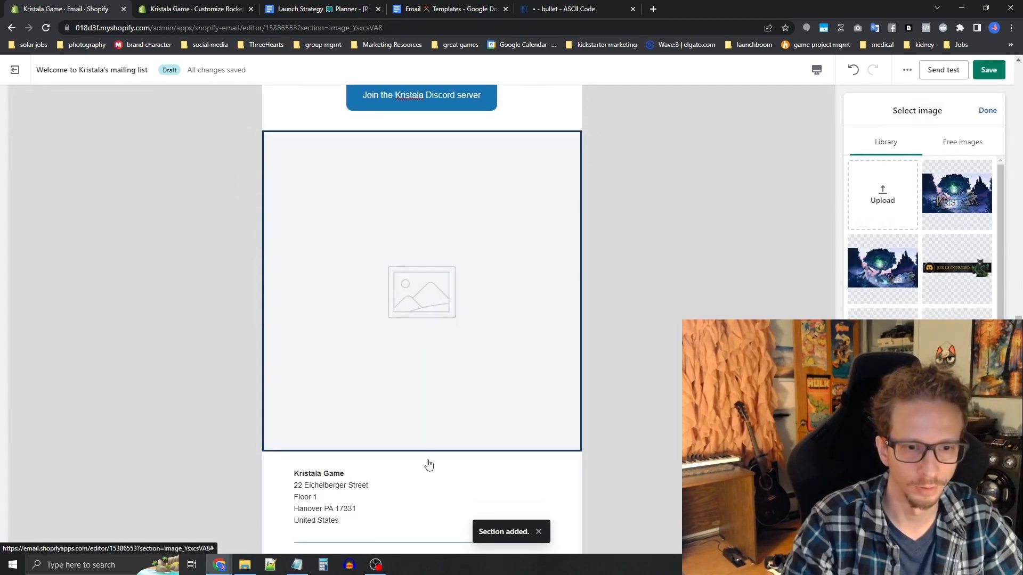
pyautogui.click(423, 455)
pyautogui.click(322, 236)
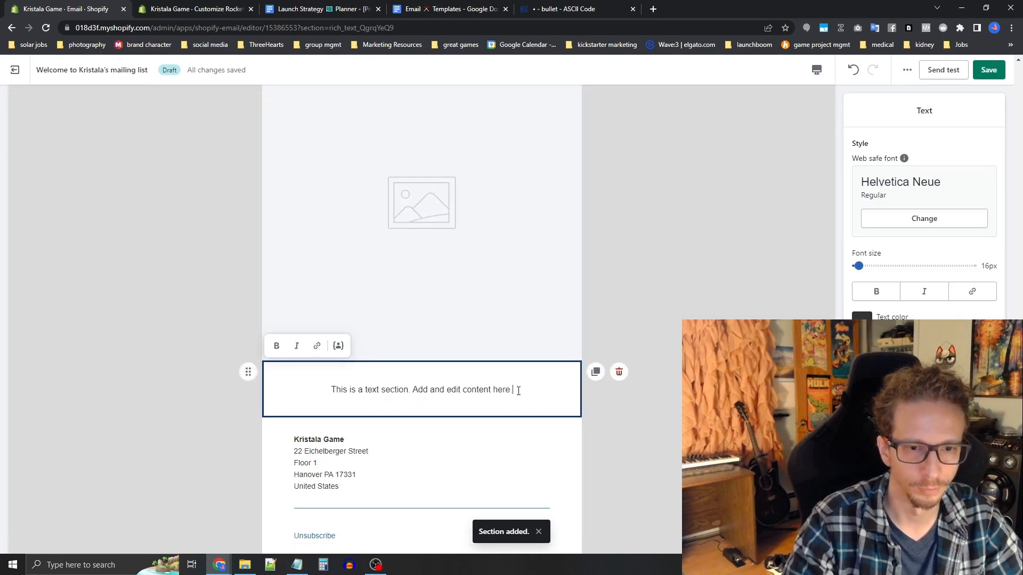
# - Replace the new text section's default text with the copied closing lines and change the [Project Name] placeholder to "Kristala"
pyautogui.moveTo(517, 390); pyautogui.dragTo(285, 389)
pyautogui.hotkey('ctrl', 'v')
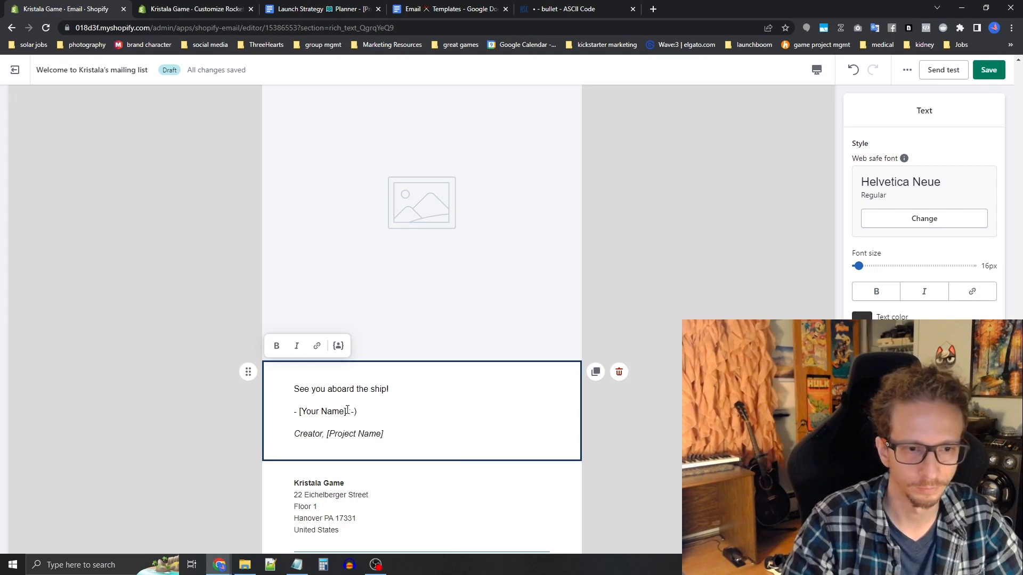
pyautogui.moveTo(347, 411); pyautogui.dragTo(299, 413)
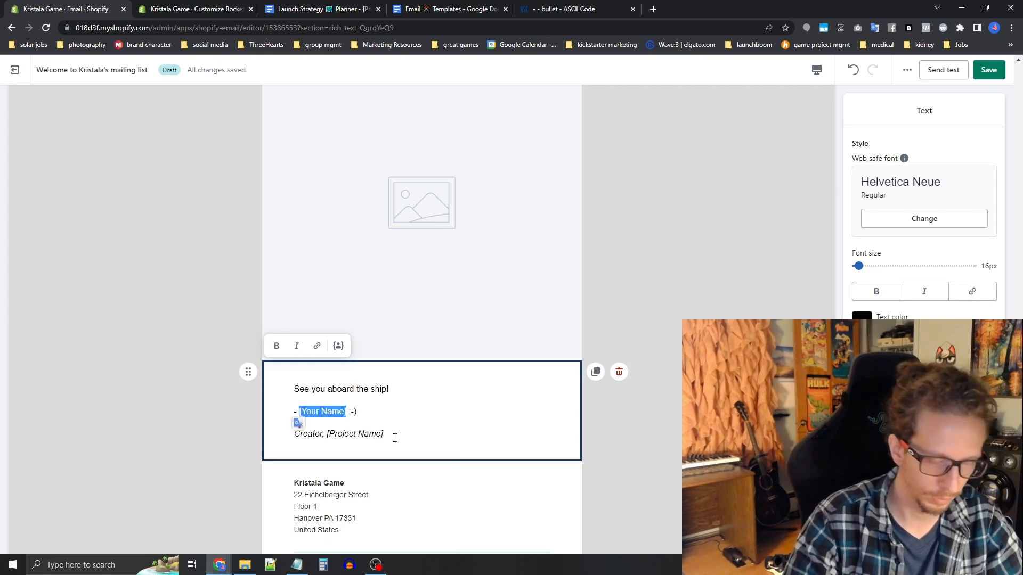
pyautogui.moveTo(394, 439); pyautogui.dragTo(323, 441)
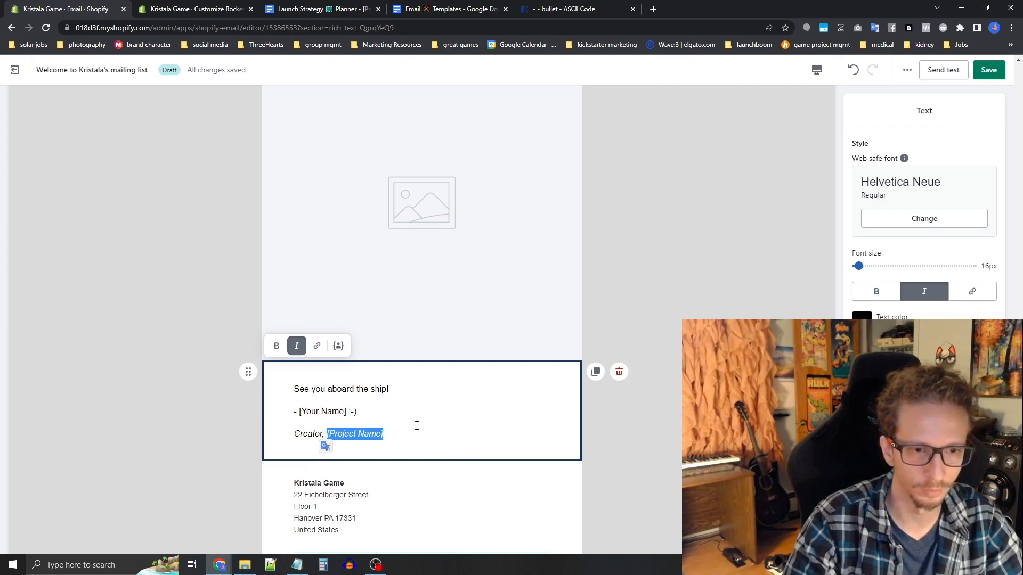
pyautogui.scroll(6, 428, 352)
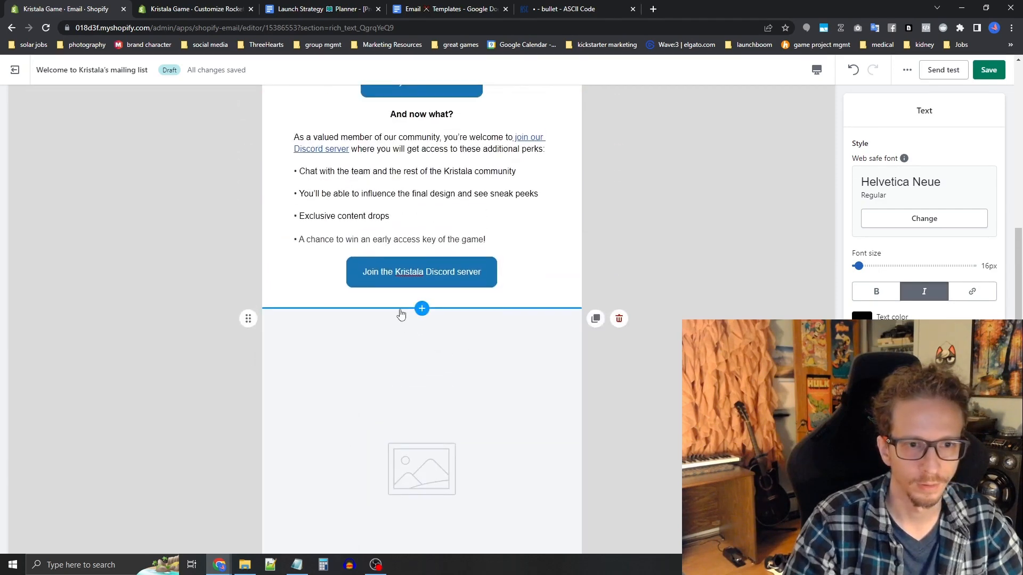
pyautogui.scroll(-3, 400, 341)
pyautogui.scroll(2, 398, 368)
pyautogui.scroll(-5, 397, 375)
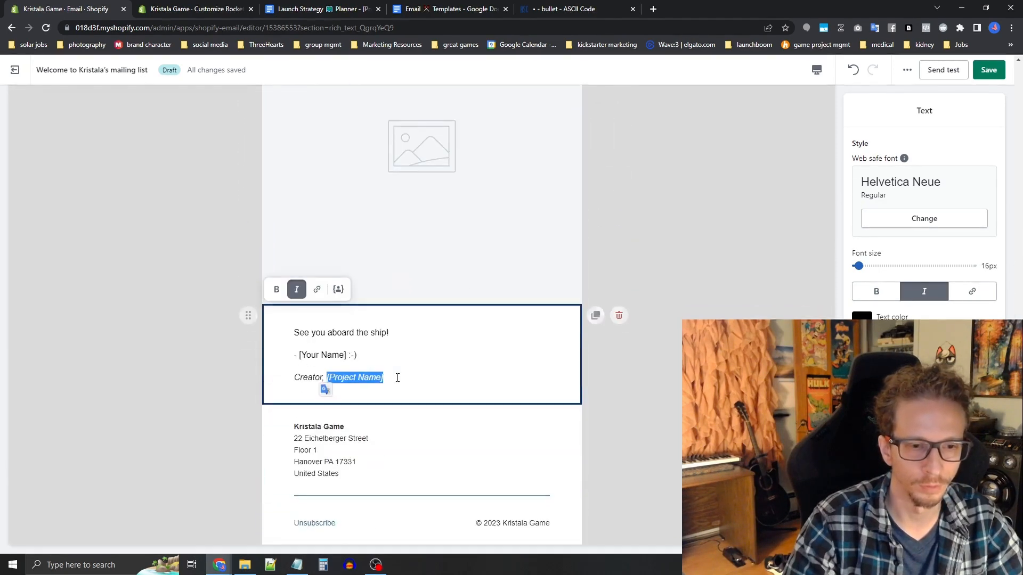
pyautogui.write('Kristala')
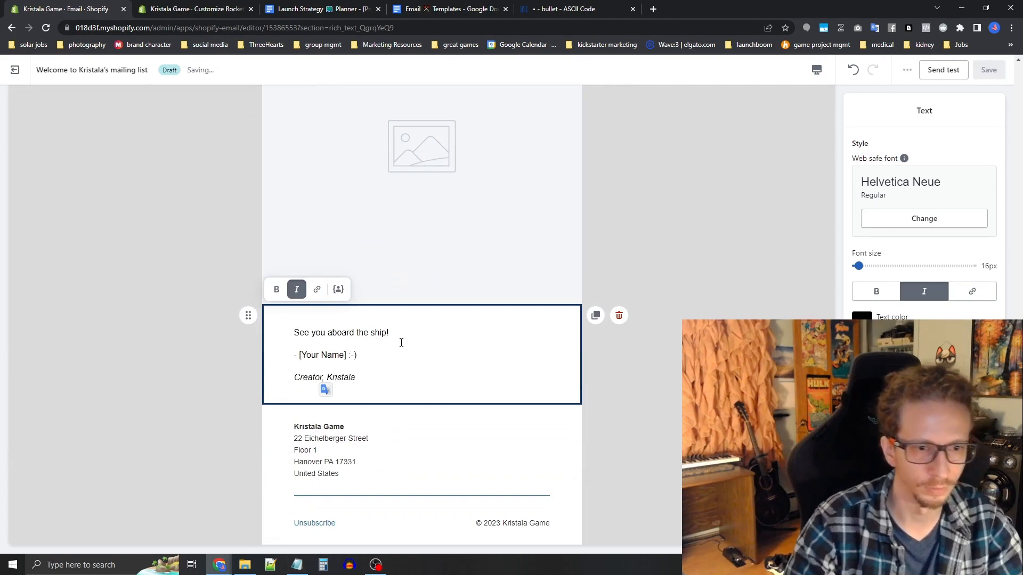
# - Upload nisar-player-residence-exterior-small.jpg from Downloads into the empty image section above the sign-off
pyautogui.scroll(2, 400, 346)
pyautogui.scroll(-2, 402, 354)
pyautogui.scroll(4, 404, 351)
pyautogui.click(409, 345)
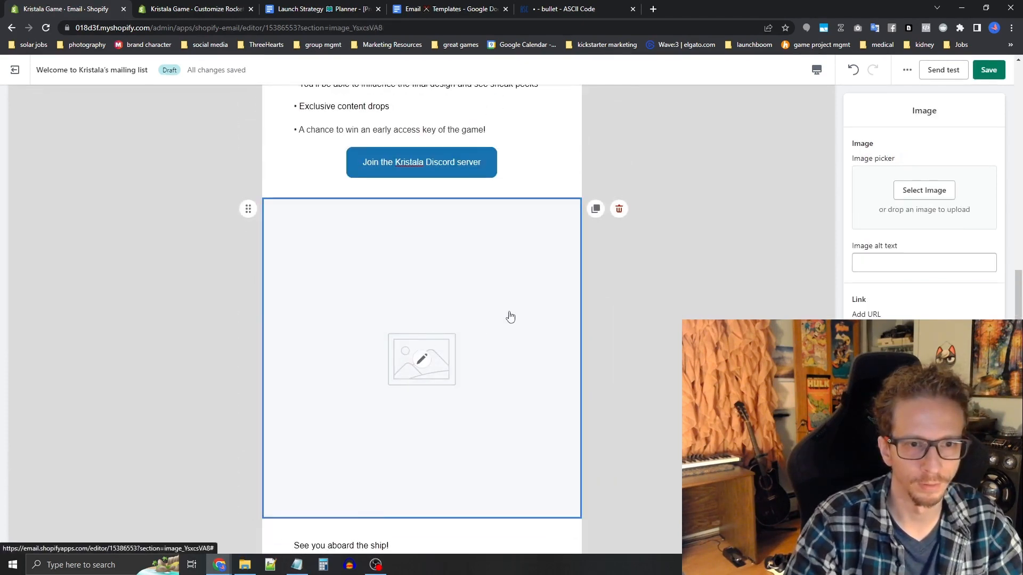
pyautogui.click(940, 192)
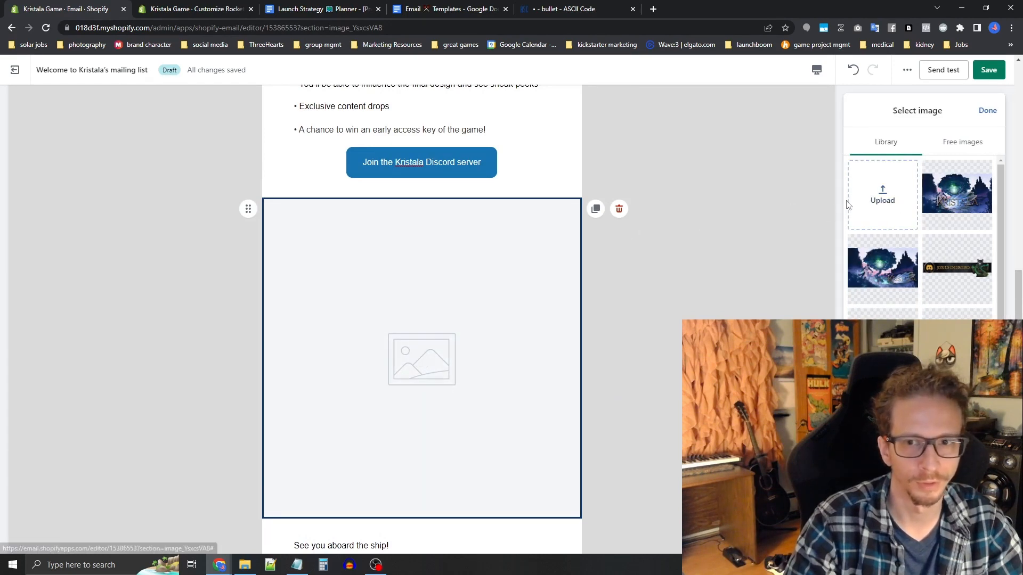
pyautogui.click(882, 198)
pyautogui.click(109, 94)
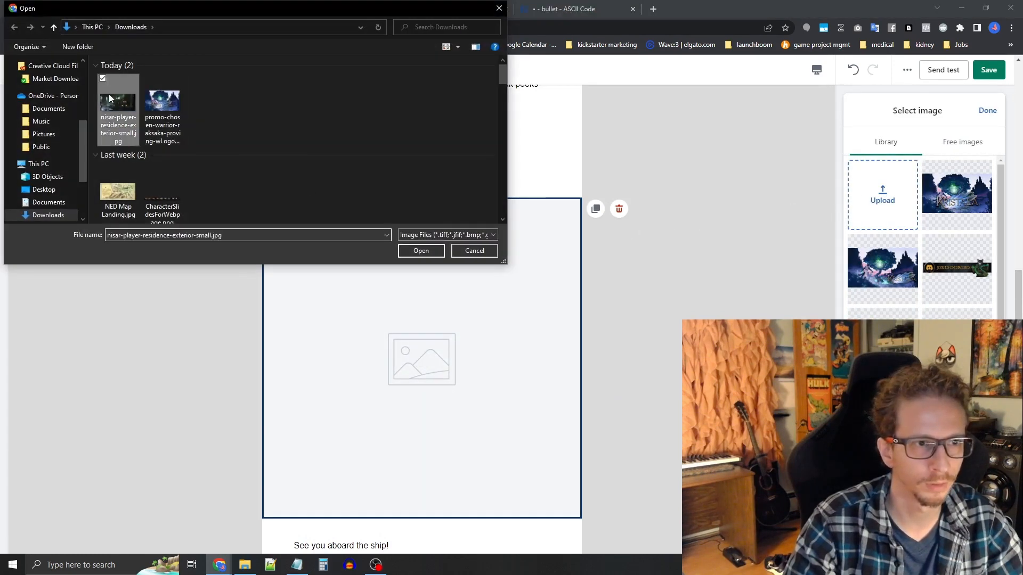
pyautogui.doubleClick(109, 94)
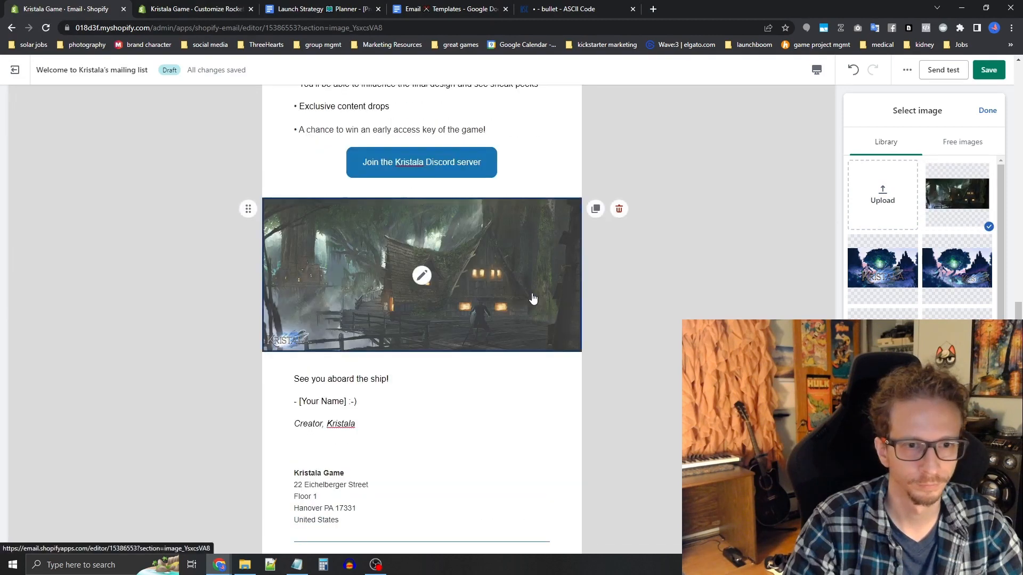
# - Link the "Join the Kristala Discord server" button to the server's discordapp.com invite URL
pyautogui.scroll(3, 637, 311)
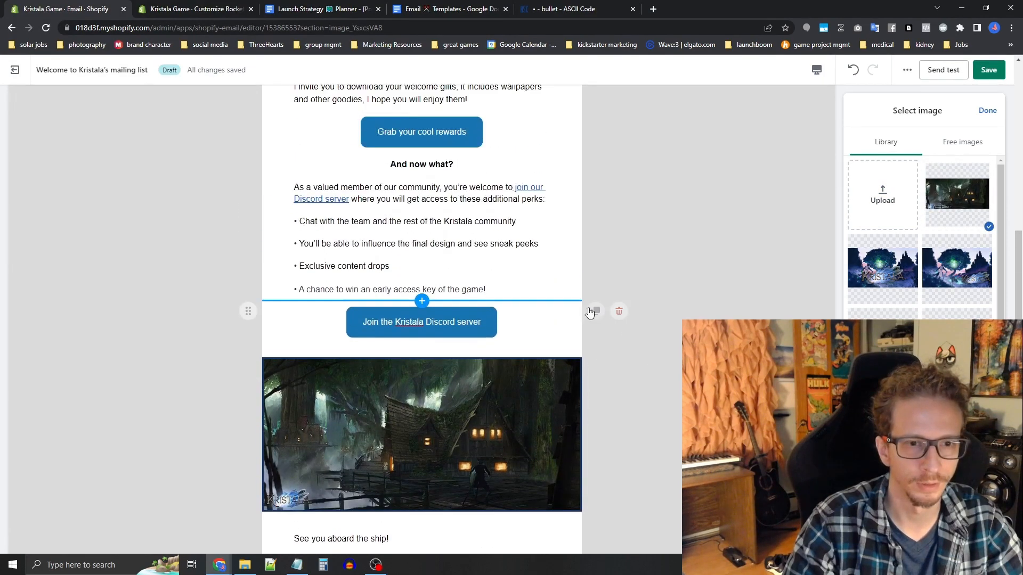
pyautogui.scroll(2, 590, 313)
pyautogui.click(529, 438)
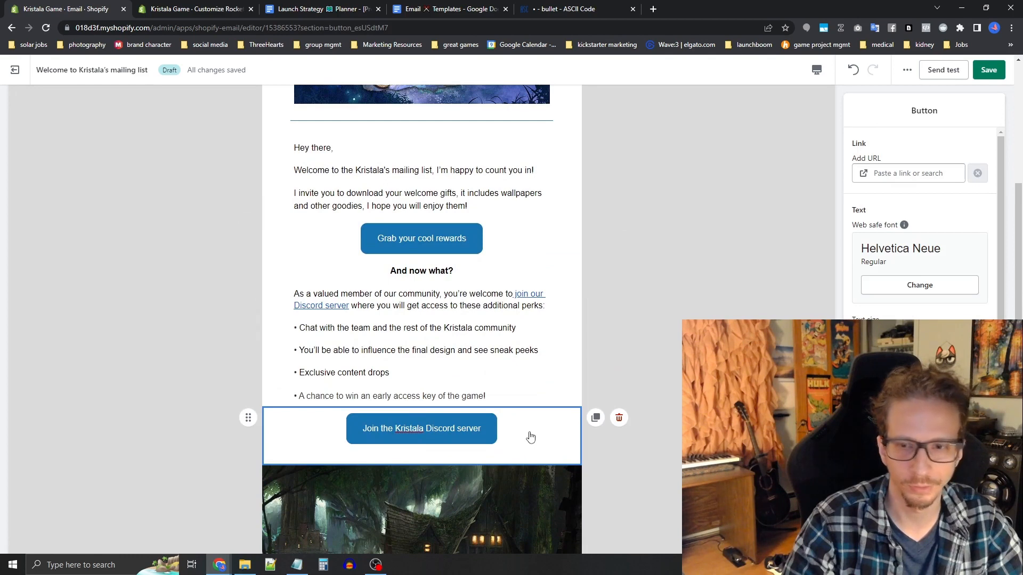
pyautogui.hotkey('alt', 'Tab')
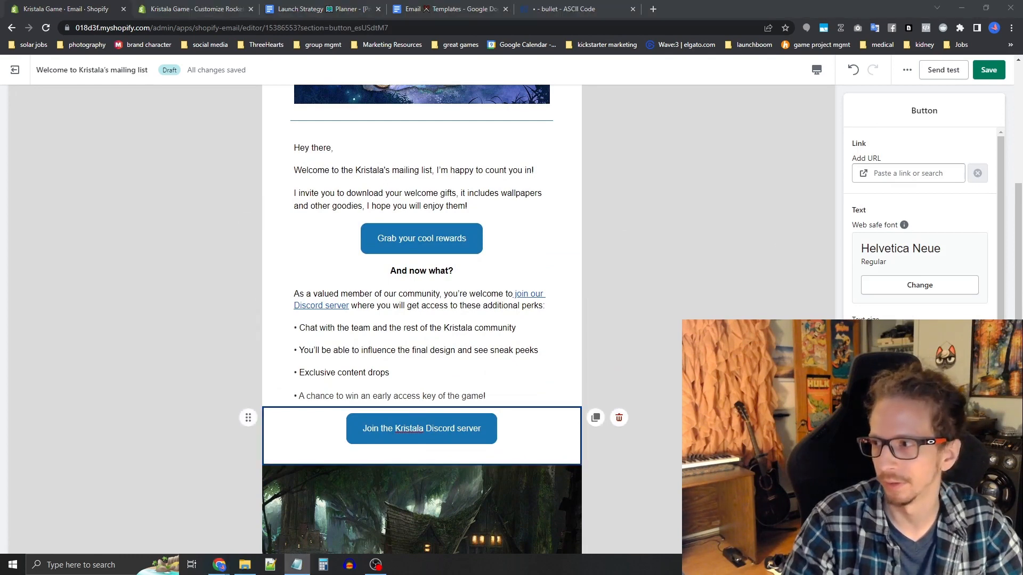
pyautogui.click(905, 173)
pyautogui.write('https://discordapp.com/invite/zsF5mtc')
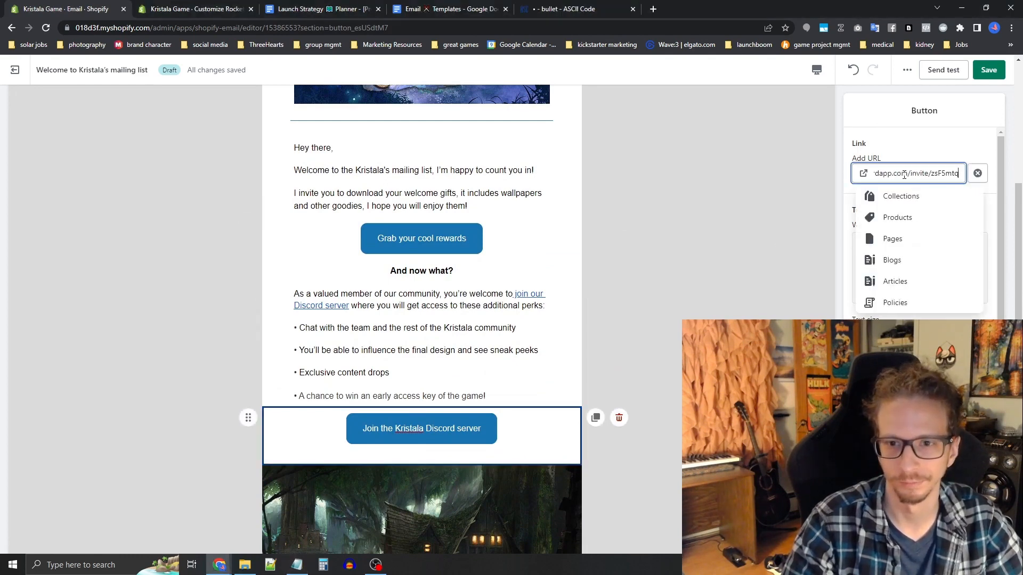
pyautogui.click(921, 197)
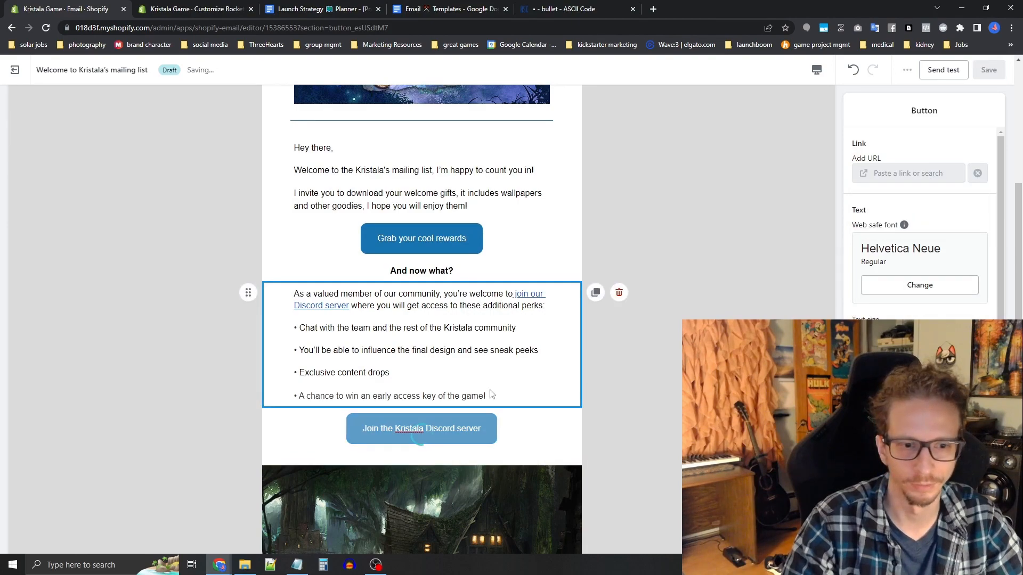
# - Hide the shop address in the email's footer, keeping only the shop name enabled in the shop information
pyautogui.scroll(-6, 480, 433)
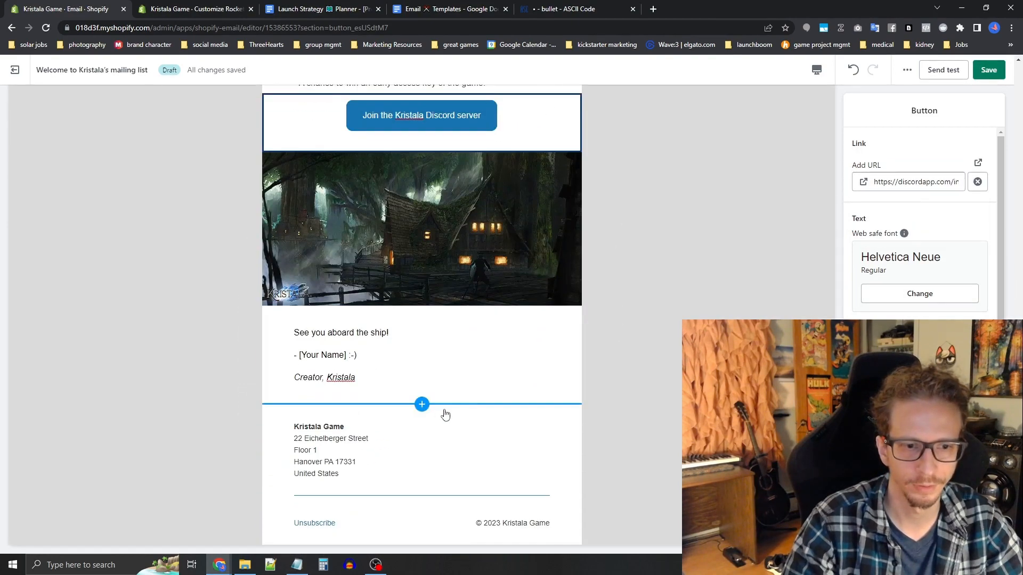
pyautogui.scroll(8, 452, 451)
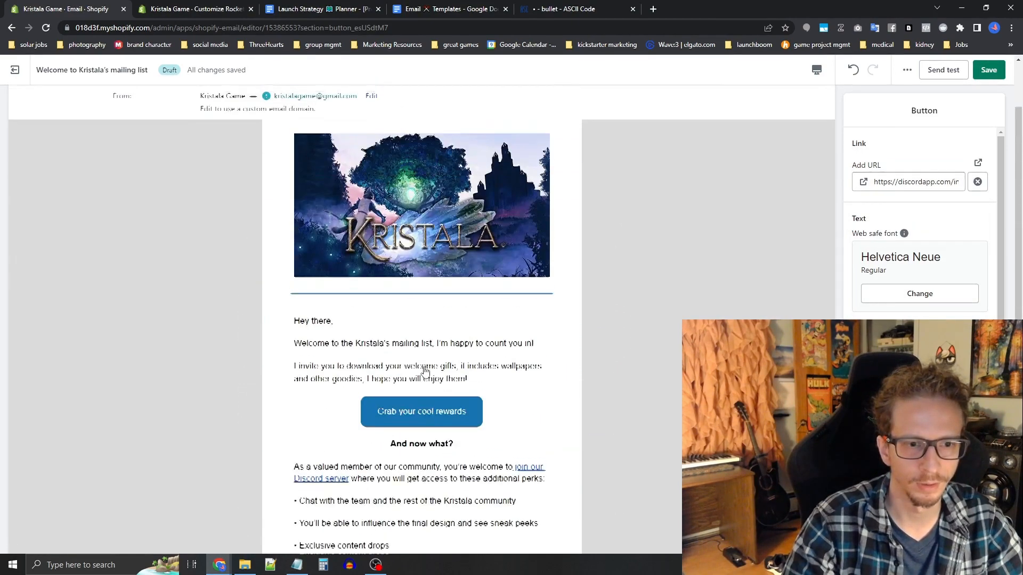
pyautogui.scroll(-7, 426, 372)
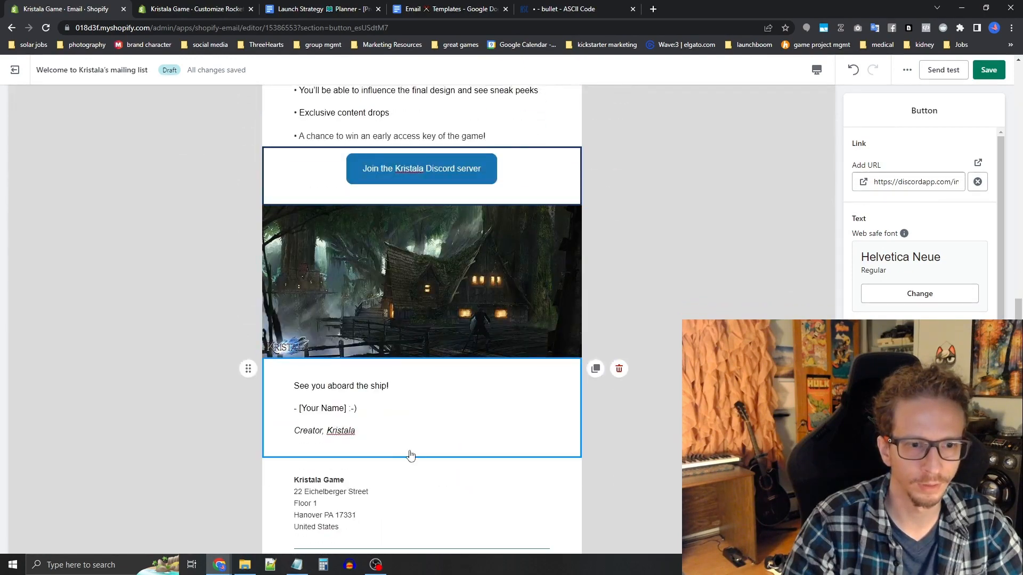
pyautogui.click(473, 462)
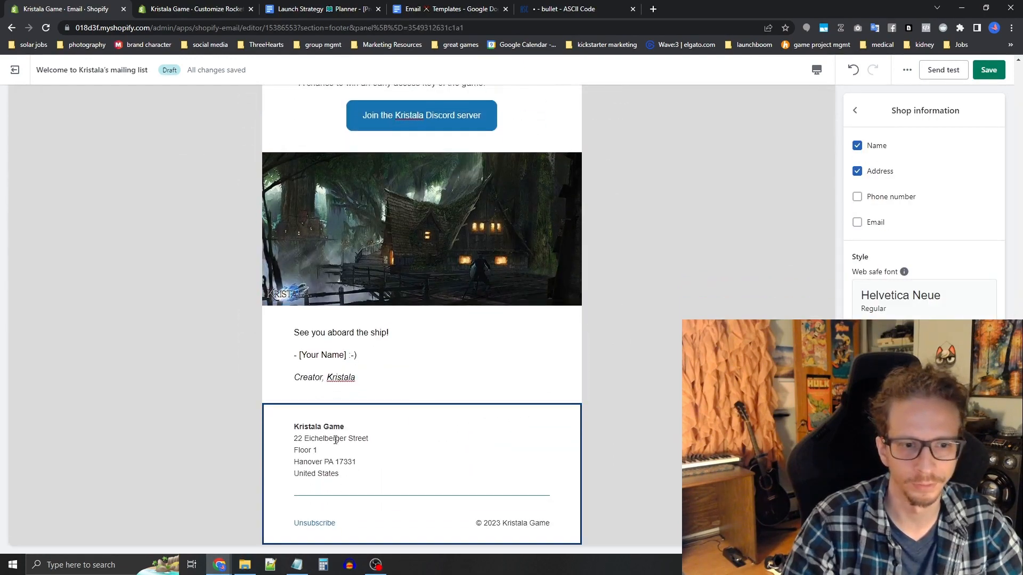
pyautogui.moveTo(306, 436); pyautogui.dragTo(395, 472)
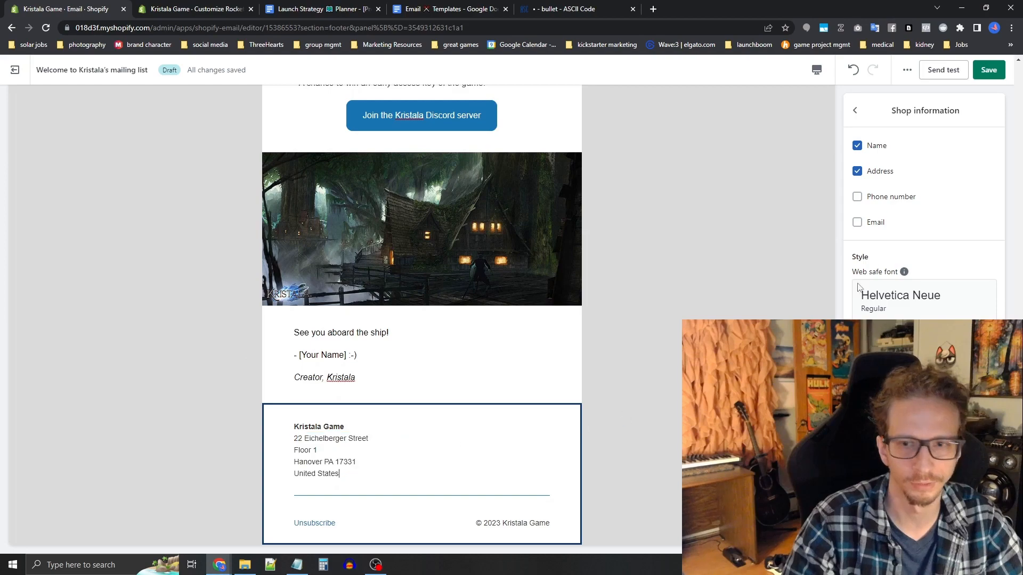
pyautogui.click(858, 176)
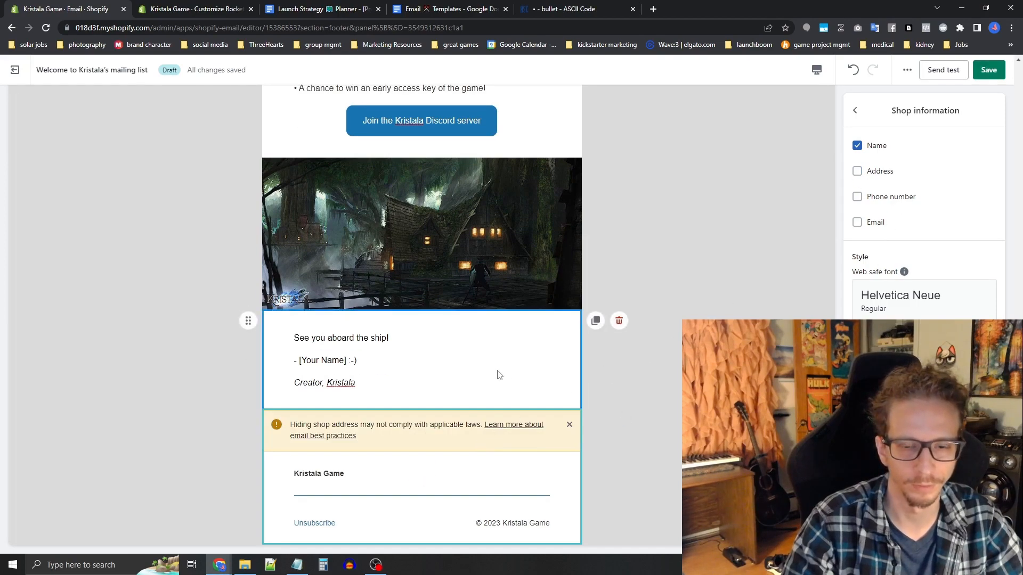
# - Set the background color of the email's header section around the Kristala logo to black
pyautogui.scroll(1, 585, 396)
pyautogui.scroll(-1, 554, 395)
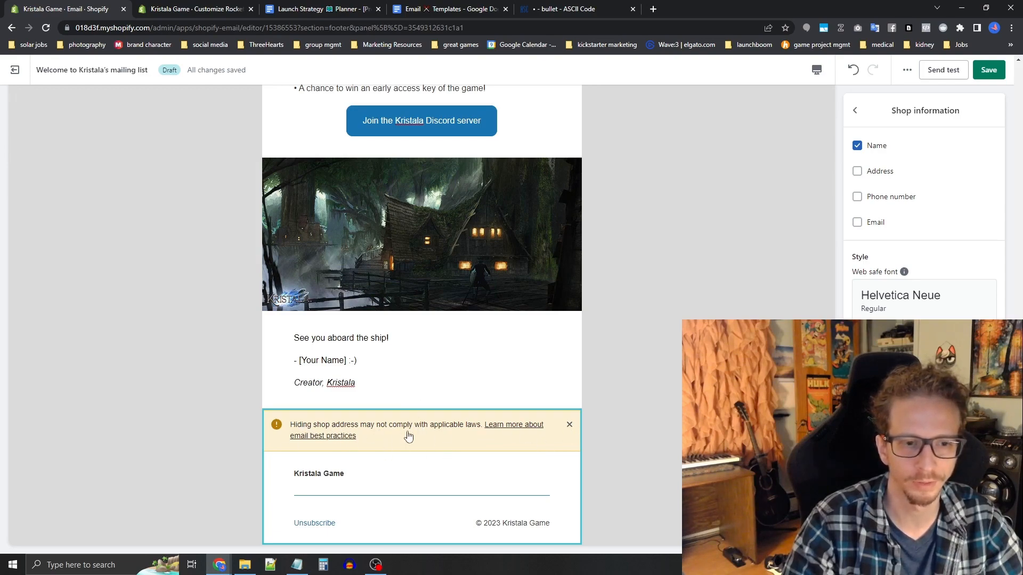
pyautogui.scroll(10, 408, 437)
pyautogui.scroll(-9, 396, 413)
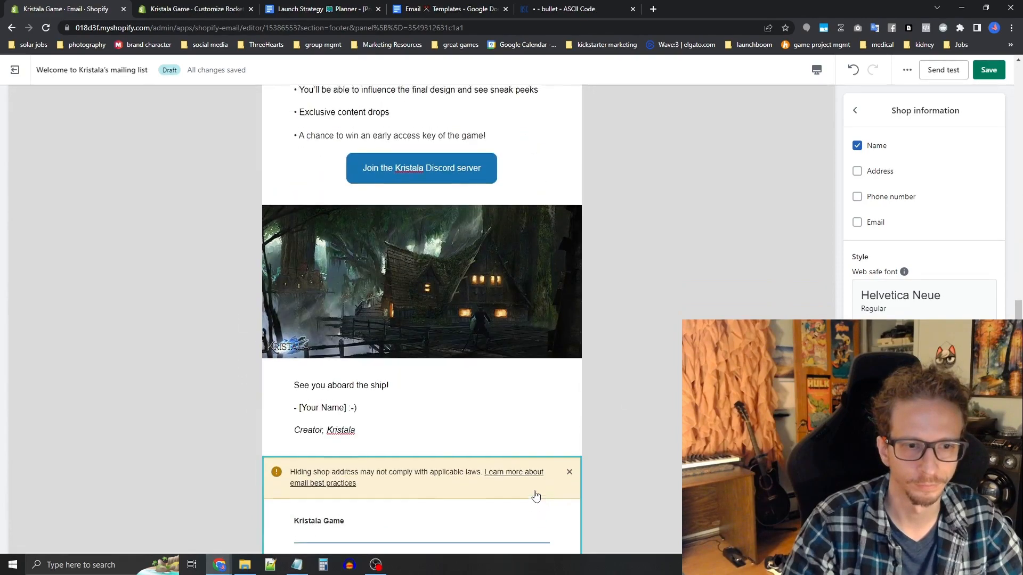
pyautogui.scroll(7, 534, 479)
pyautogui.scroll(3, 535, 454)
pyautogui.click(563, 326)
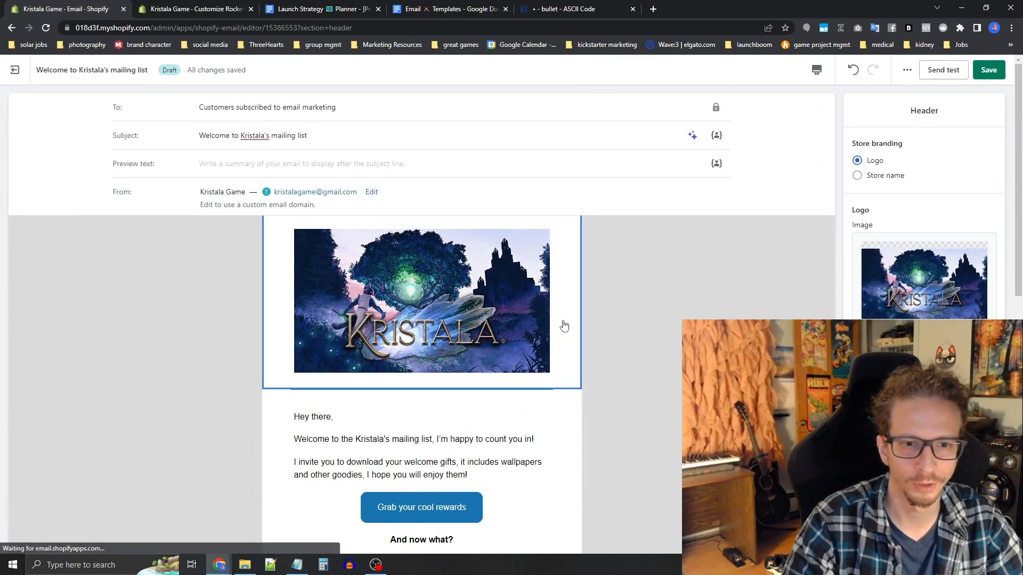
pyautogui.scroll(-3, 639, 346)
pyautogui.scroll(3, 655, 392)
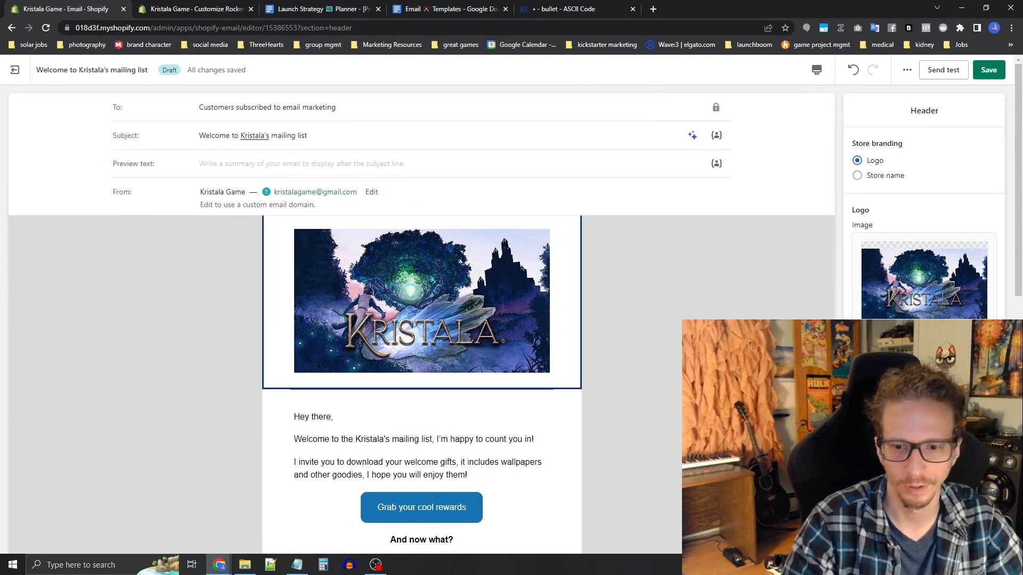
pyautogui.click(906, 400)
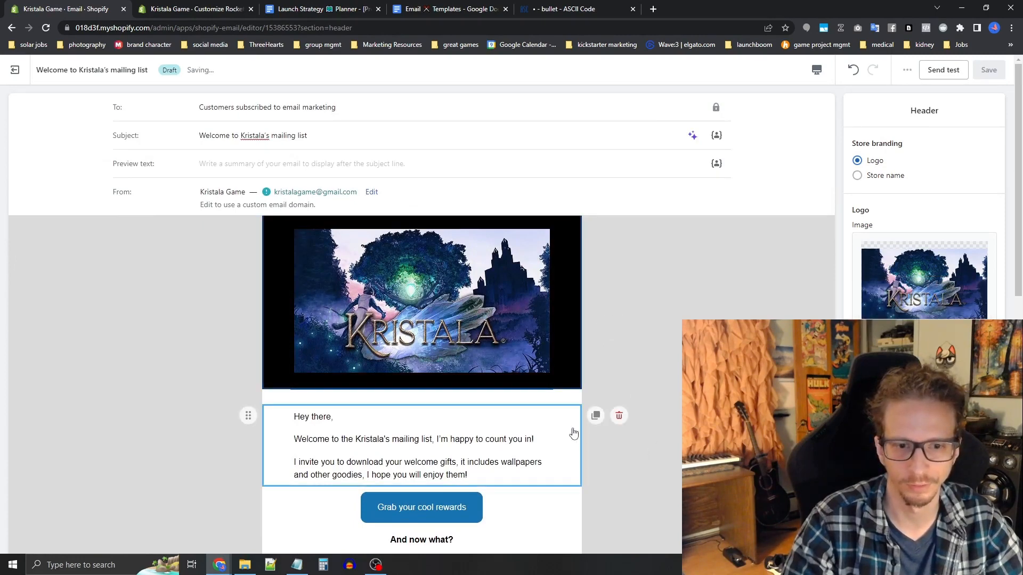
# - Give the divider section below the header a black background and make its divider line white
pyautogui.click(564, 404)
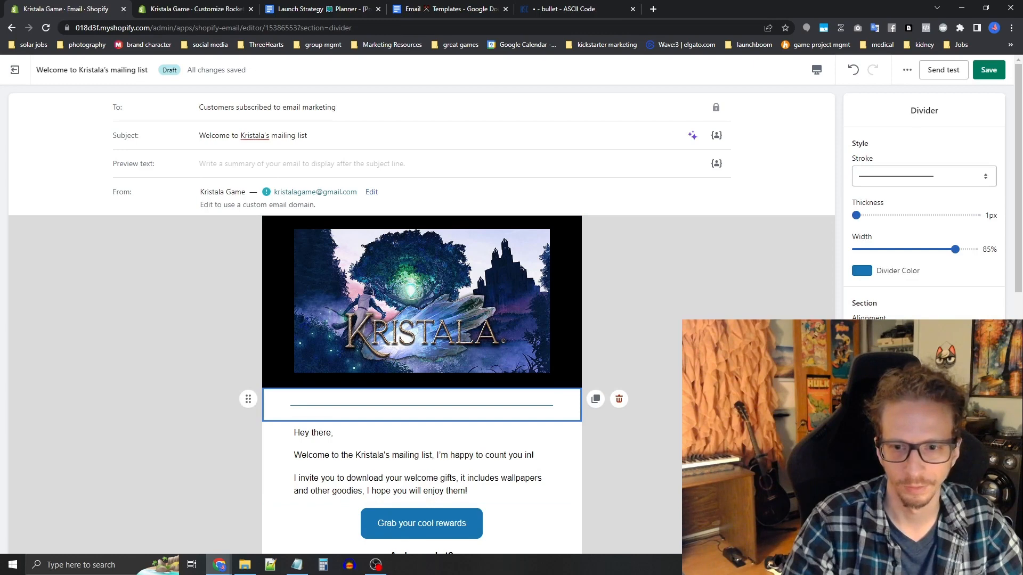
pyautogui.click(862, 271)
pyautogui.click(871, 260)
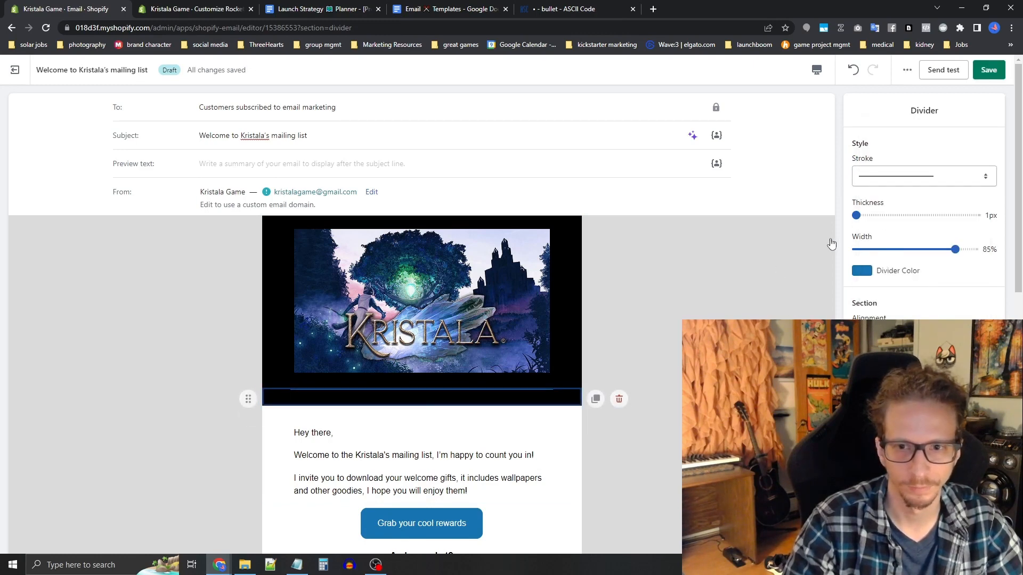
pyautogui.click(860, 276)
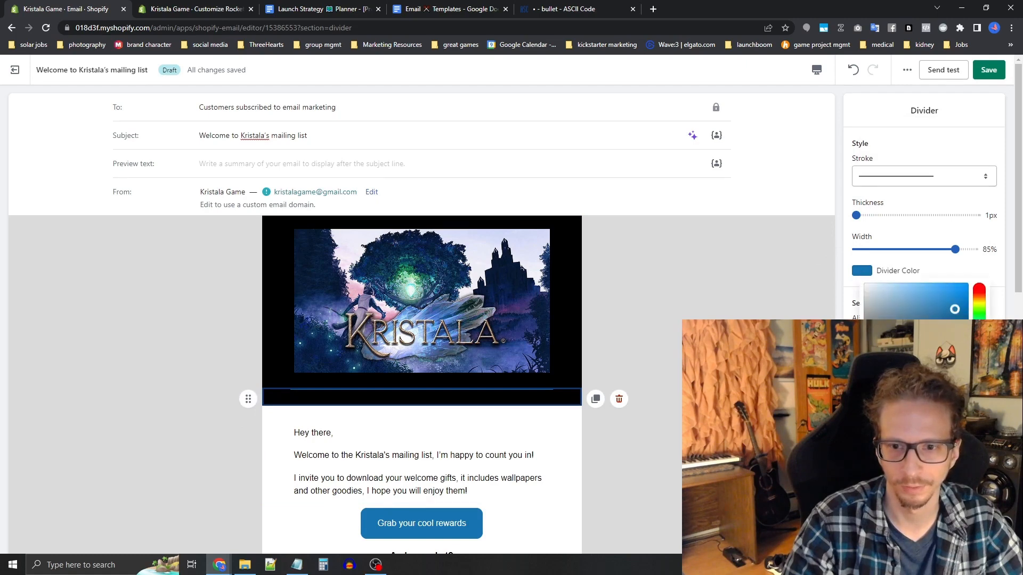
pyautogui.moveTo(890, 308); pyautogui.dragTo(840, 272)
# - Set the background color of the "Hey there" welcome text section to black
pyautogui.click(503, 444)
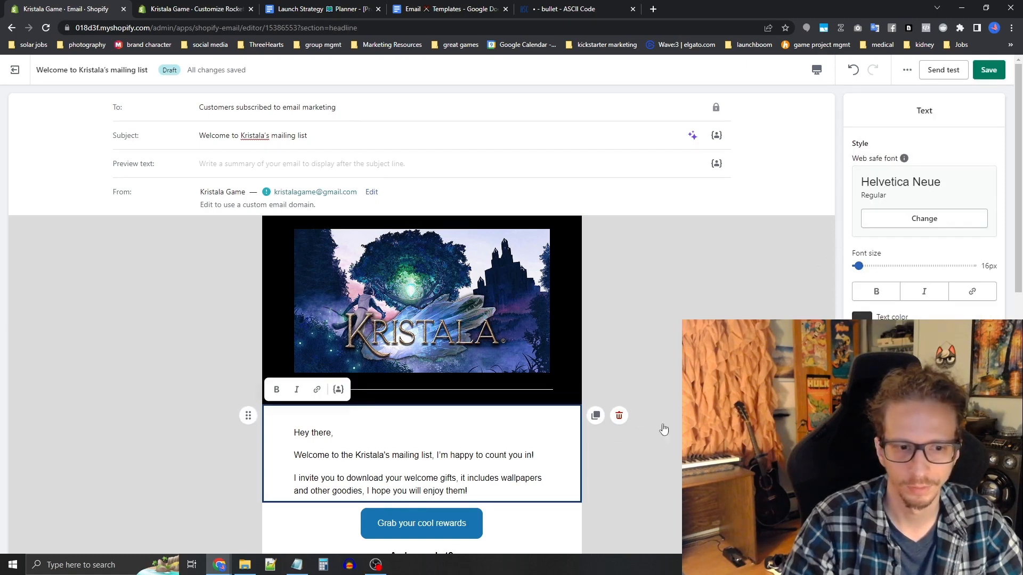
pyautogui.click(863, 352)
pyautogui.click(872, 329)
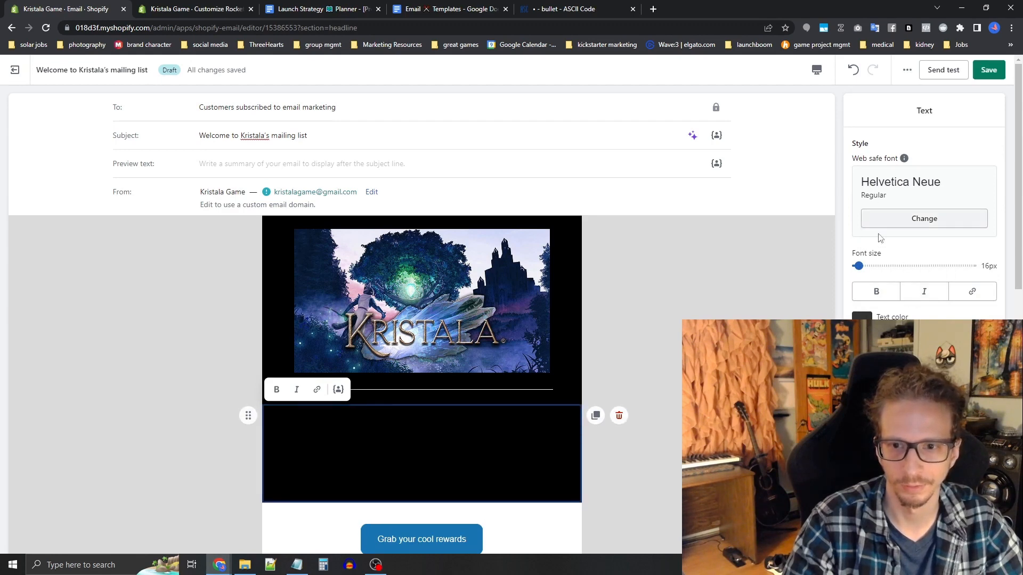
# - Change the text color of the whole "Hey there" welcome section to white (#FFFFFF)
pyautogui.click(861, 316)
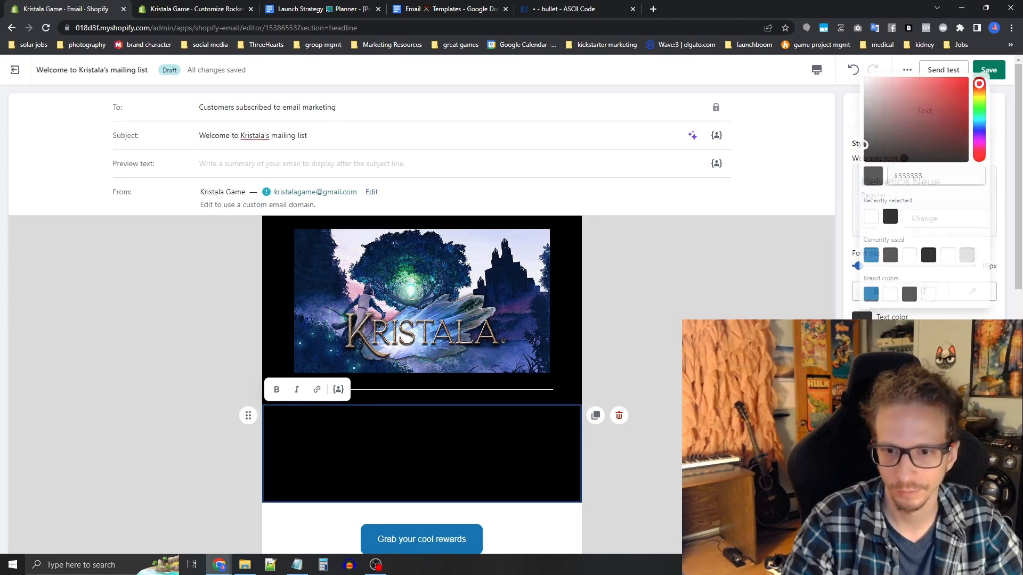
pyautogui.click(870, 217)
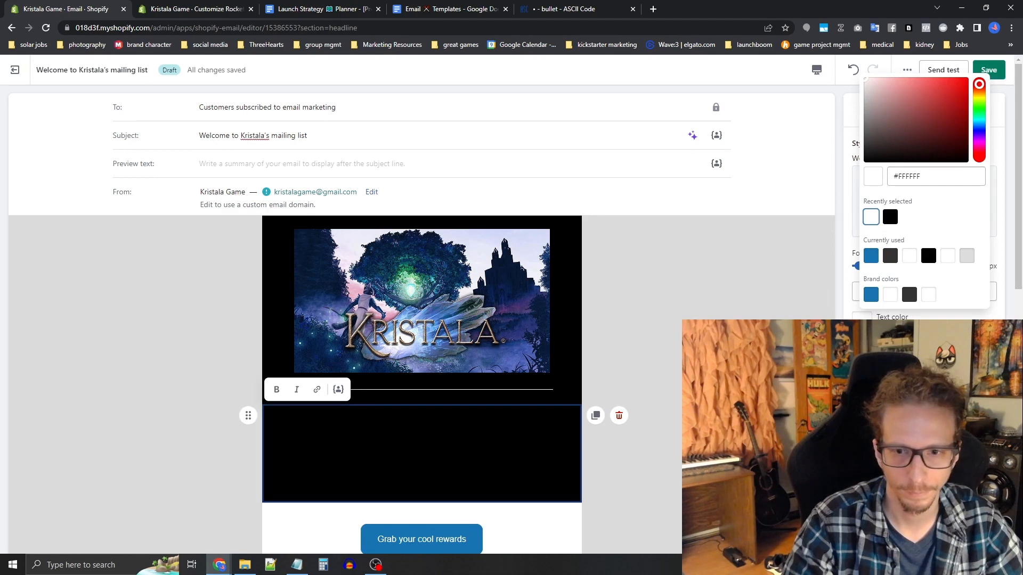
pyautogui.click(492, 472)
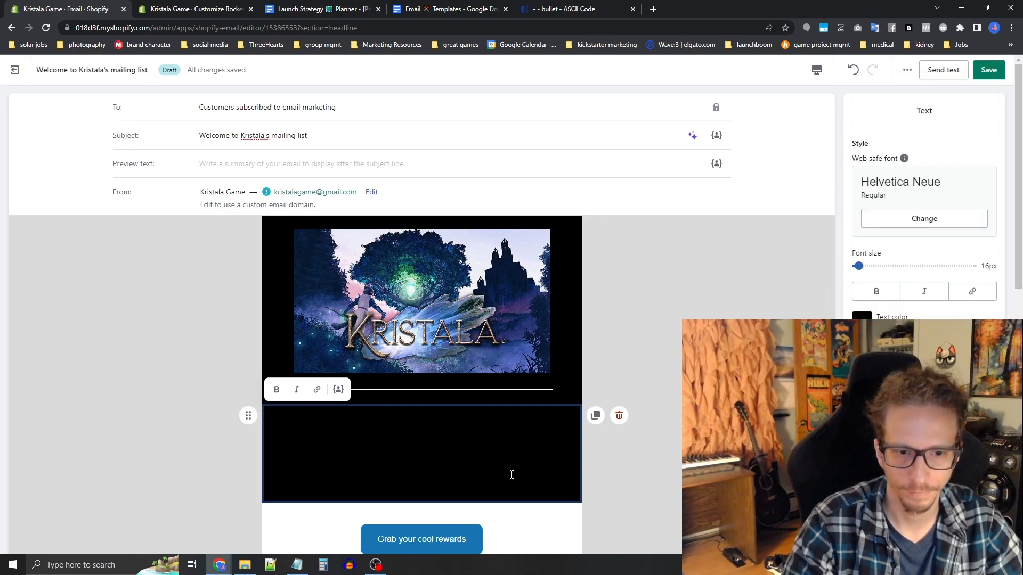
pyautogui.tripleClick(512, 475)
pyautogui.hotkey('ctrl', 'a')
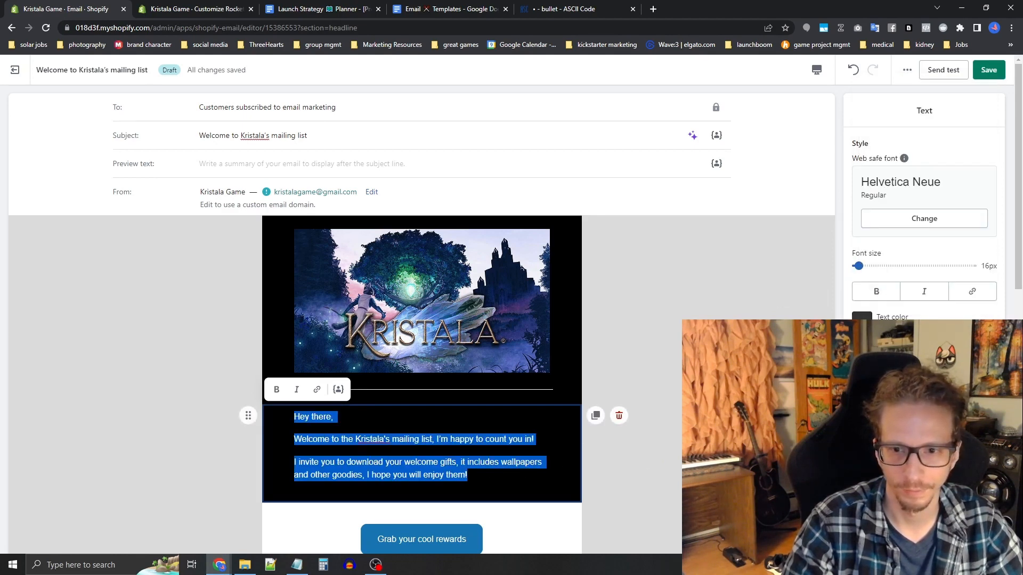
pyautogui.click(861, 318)
pyautogui.moveTo(888, 138); pyautogui.dragTo(835, 70)
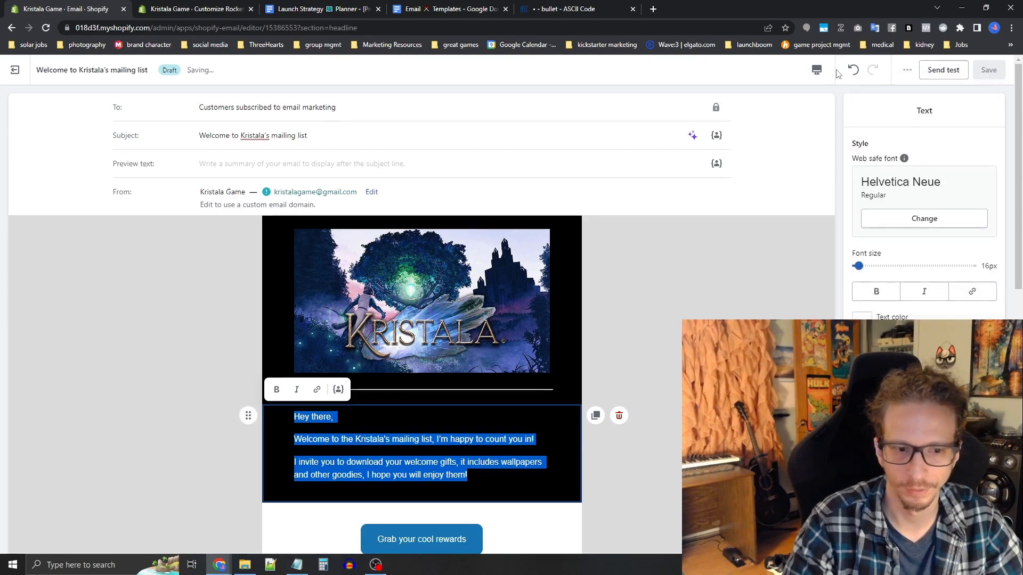
pyautogui.click(521, 462)
# - Check the email from top to bottom, save it, and turn on the Welcome new subscribers workflow
pyautogui.scroll(-1, 551, 482)
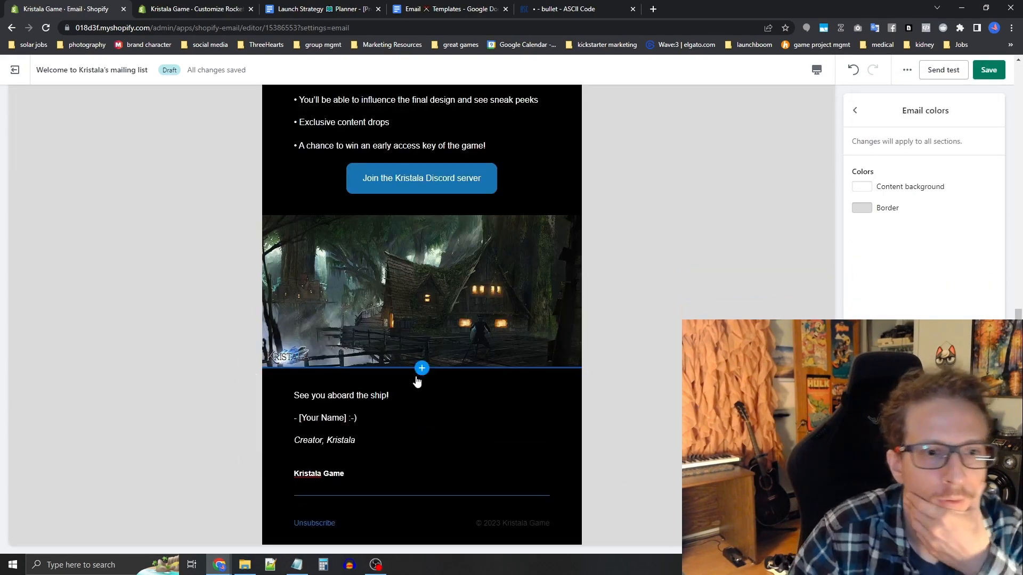
pyautogui.scroll(9, 420, 381)
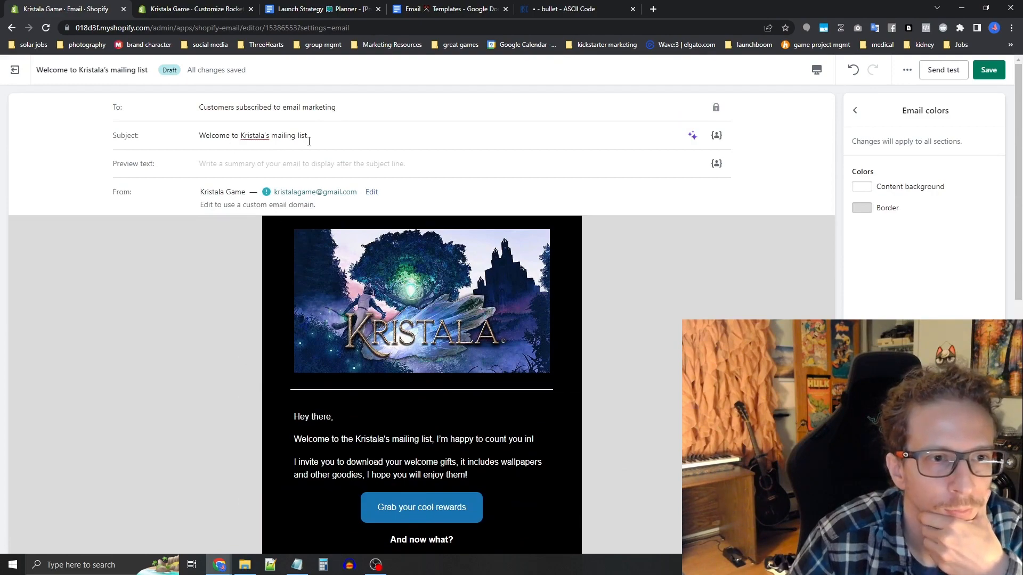
pyautogui.scroll(-10, 548, 273)
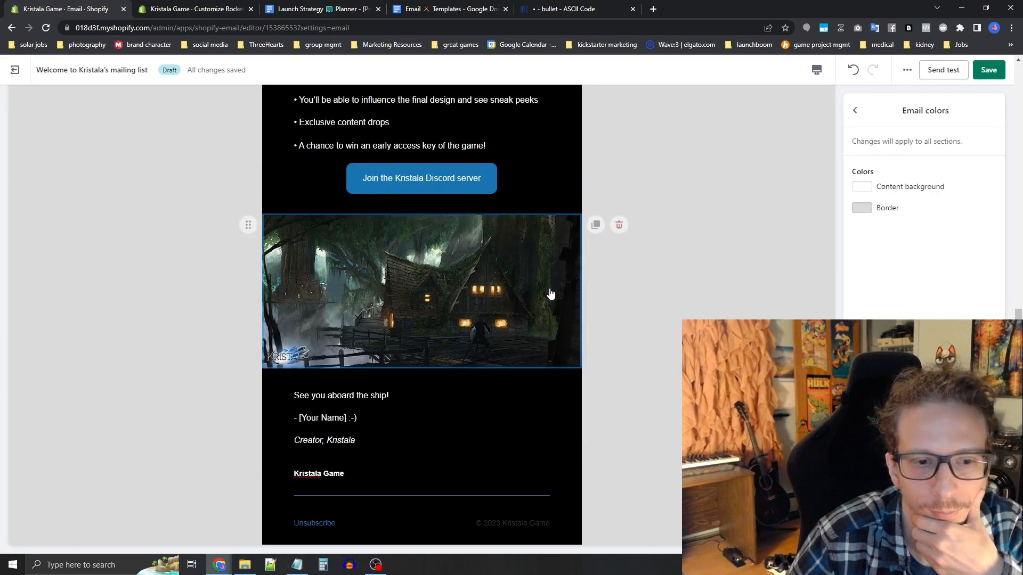
pyautogui.scroll(10, 506, 362)
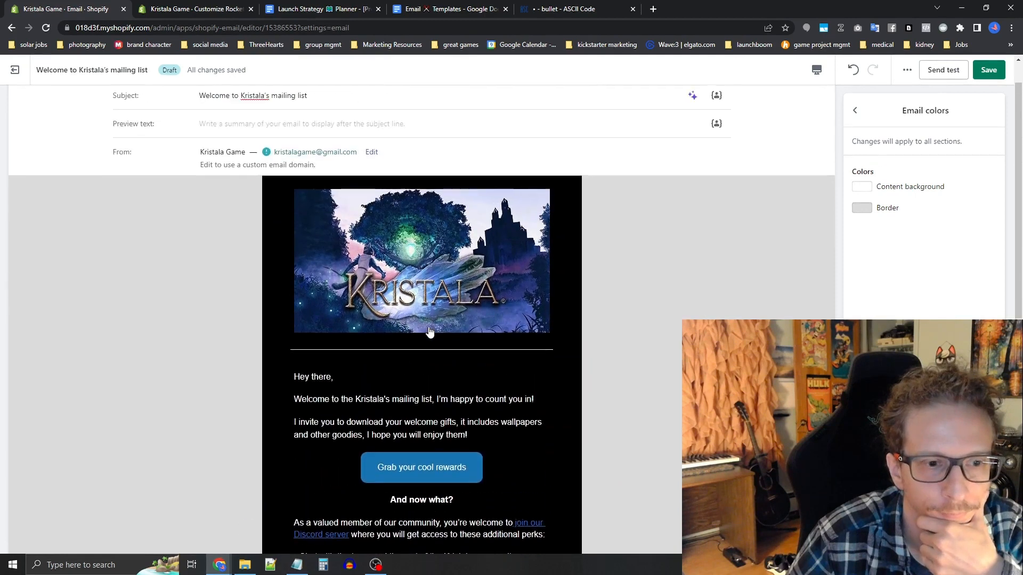
pyautogui.click(992, 72)
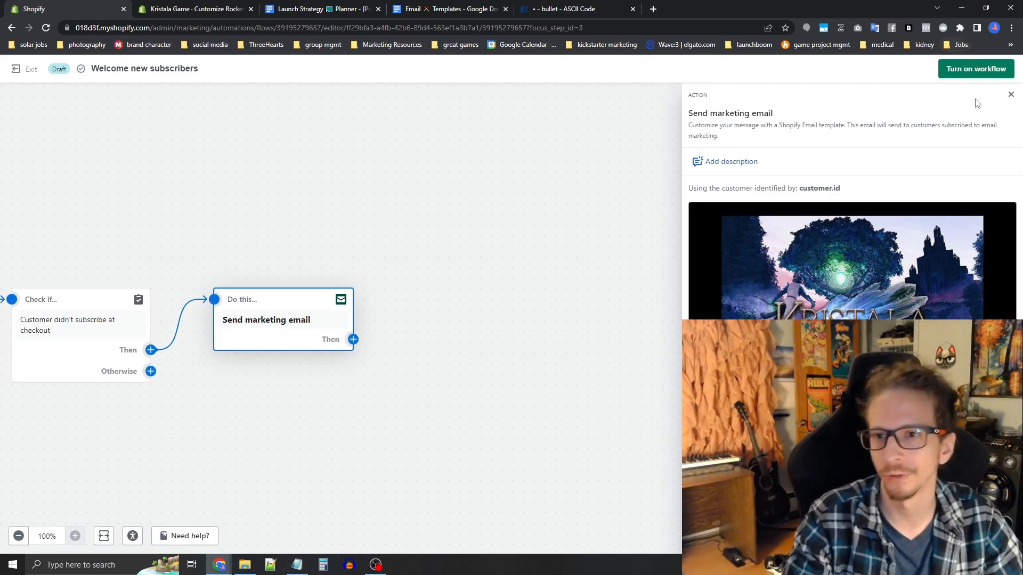
pyautogui.click(976, 75)
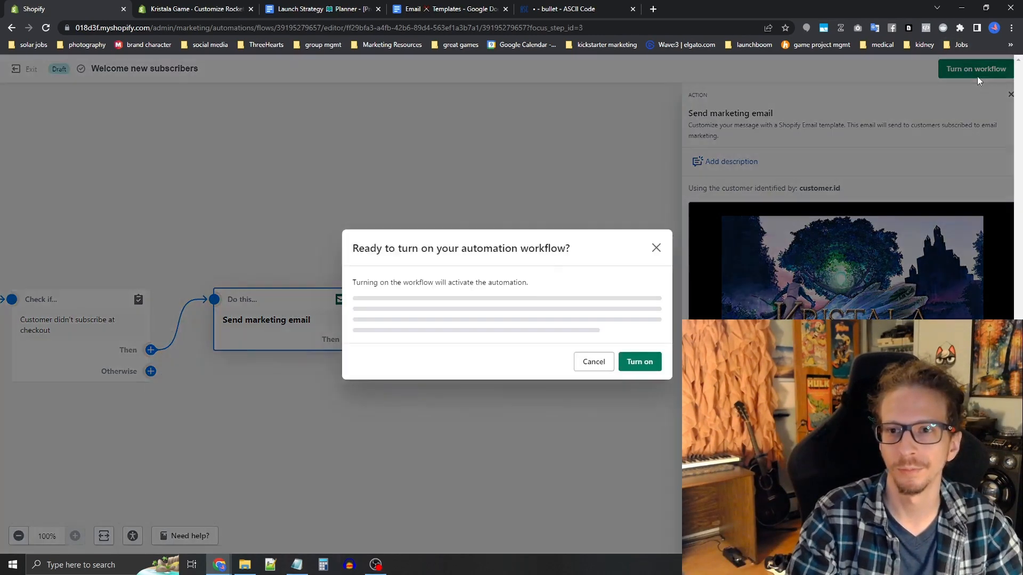
pyautogui.click(640, 346)
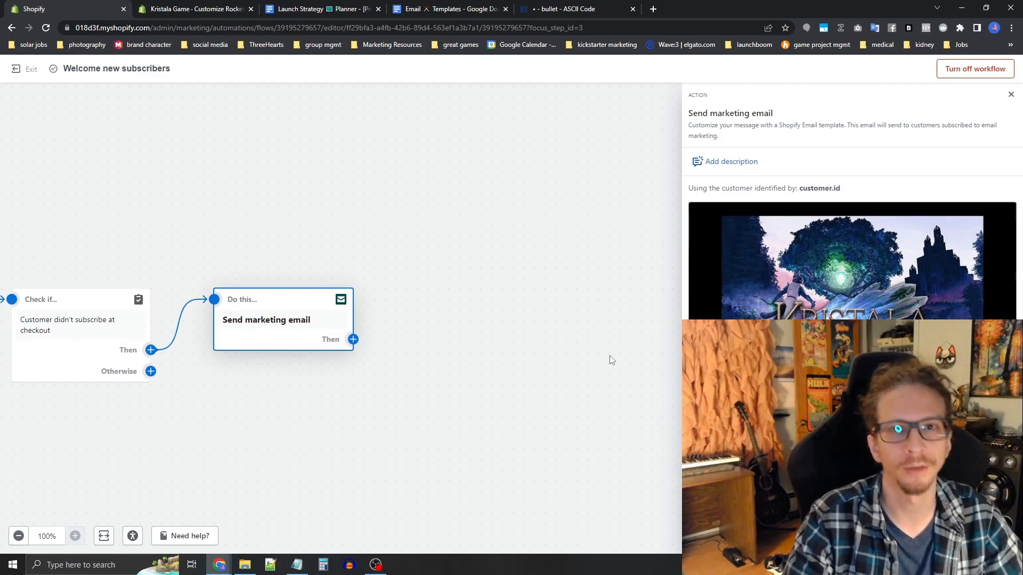
# - Review whitelist templates #1 Welcome Email Addendum, #2 Introduce Yourself and #3 Ask a Question in the Email Templates Google Doc, and return to the Shopify workflow
pyautogui.click(496, 8)
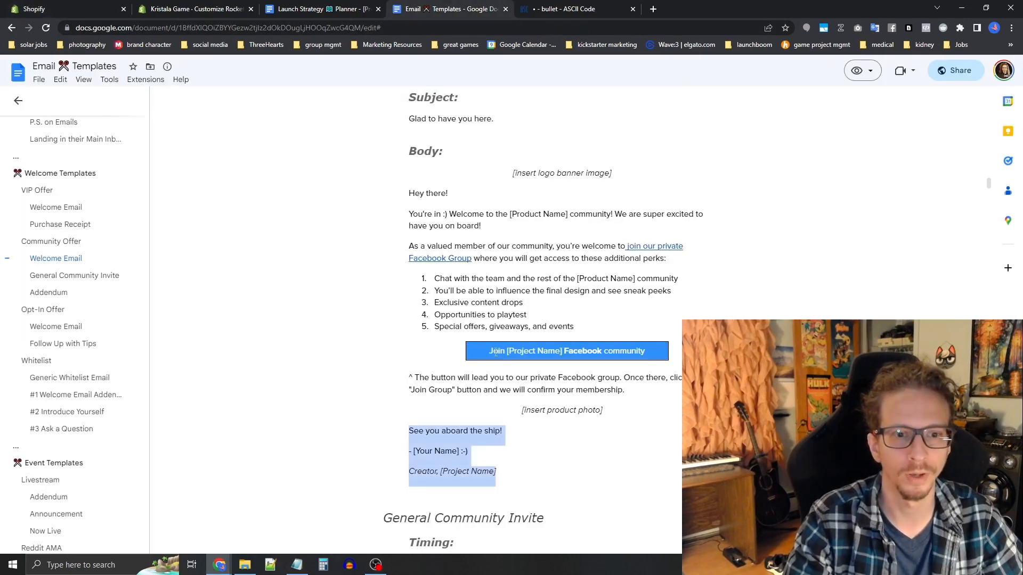
pyautogui.scroll(-5, 489, 389)
pyautogui.scroll(-20, 489, 388)
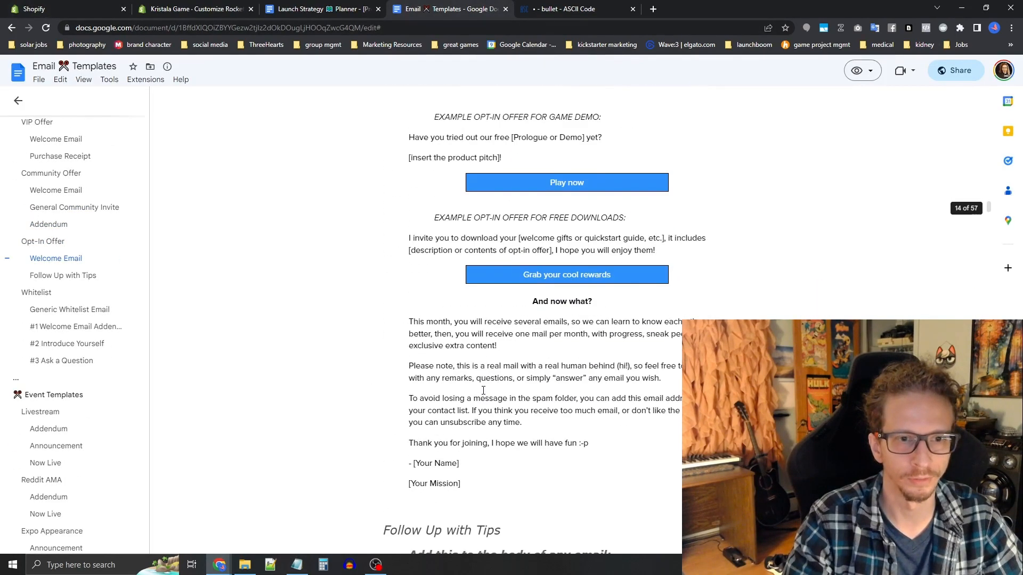
pyautogui.click(45, 326)
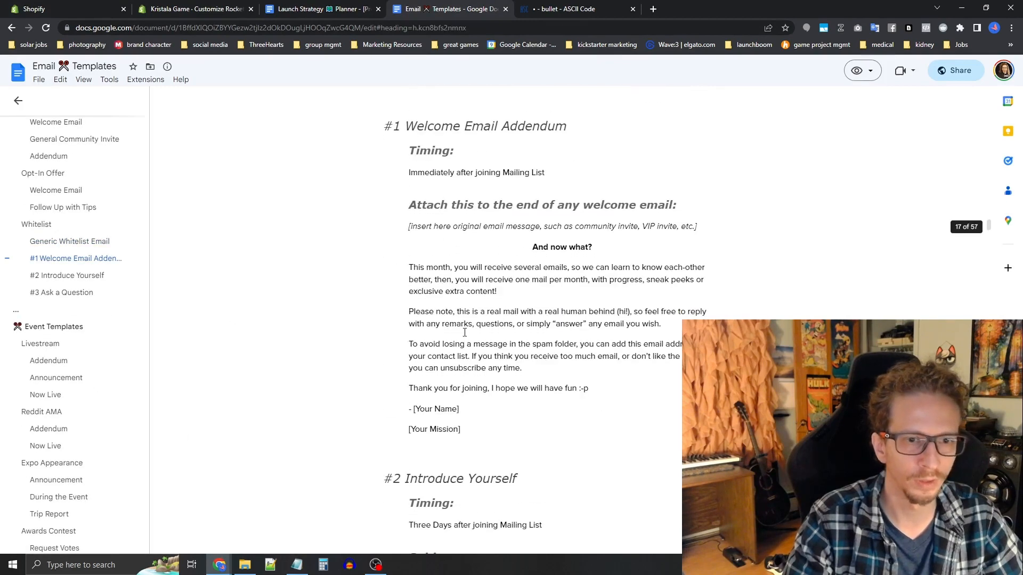
pyautogui.scroll(-1, 468, 333)
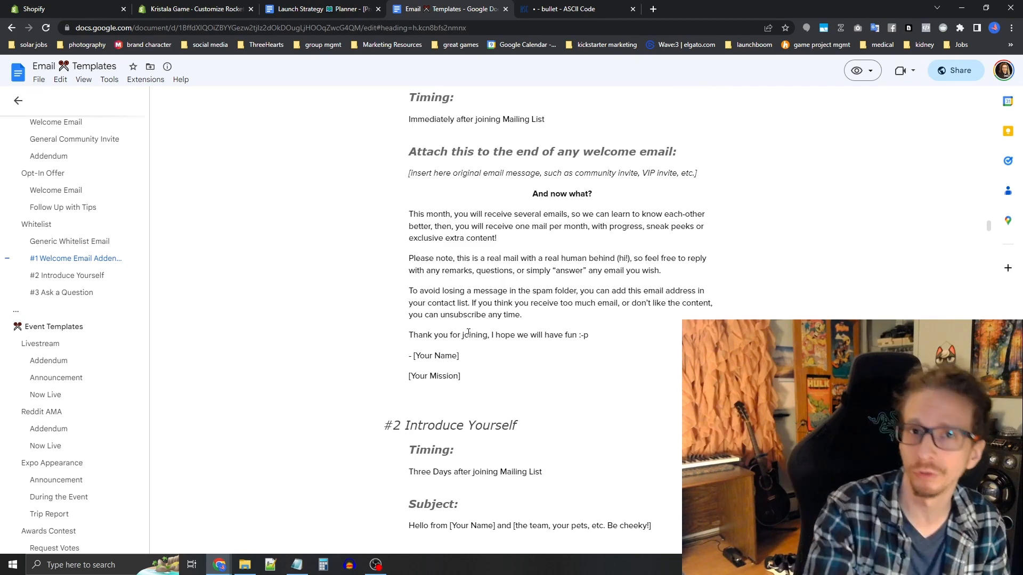
pyautogui.scroll(-8, 469, 333)
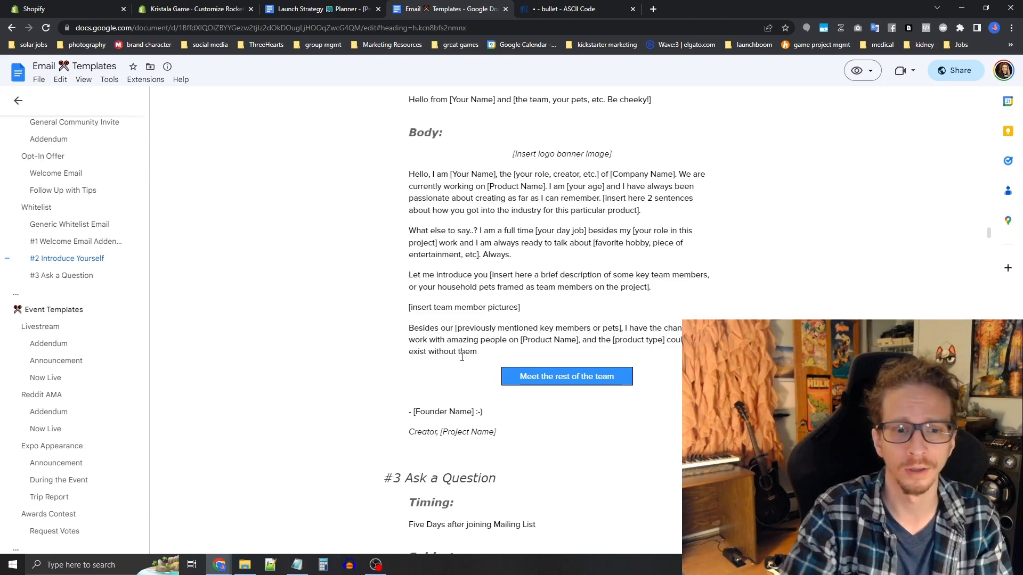
pyautogui.scroll(-6, 462, 358)
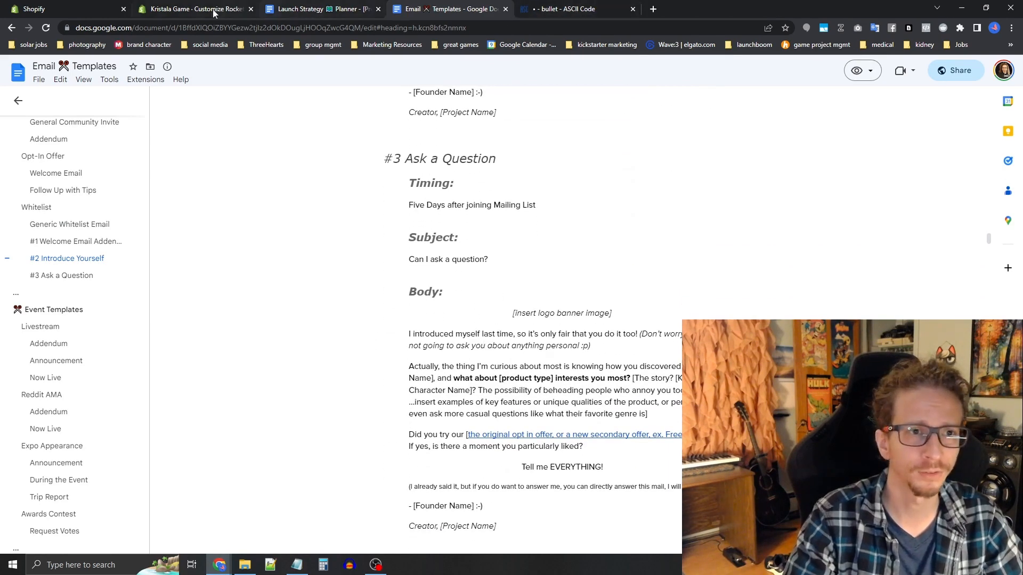
pyautogui.click(85, 7)
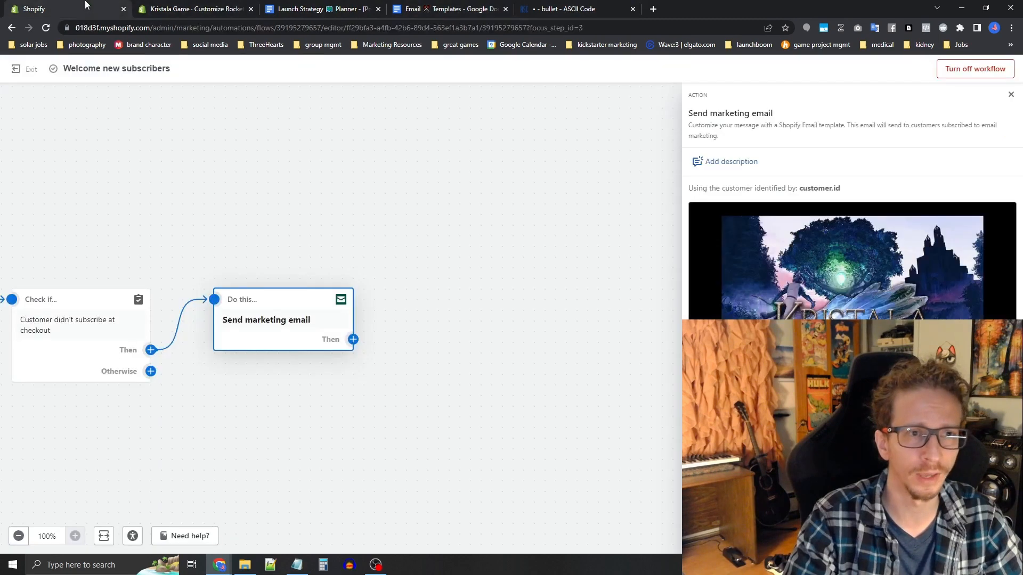
pyautogui.click(353, 339)
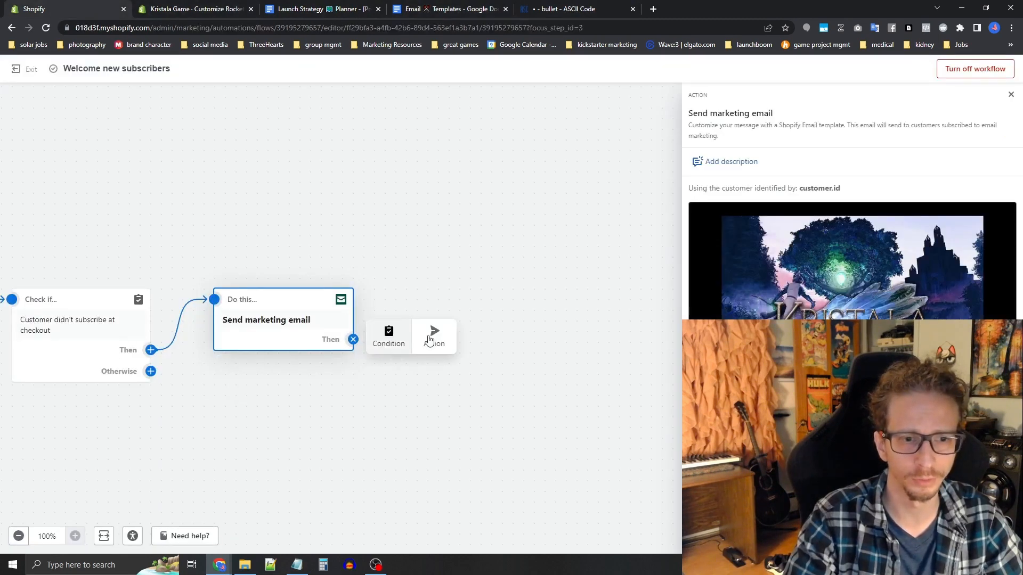
pyautogui.click(353, 339)
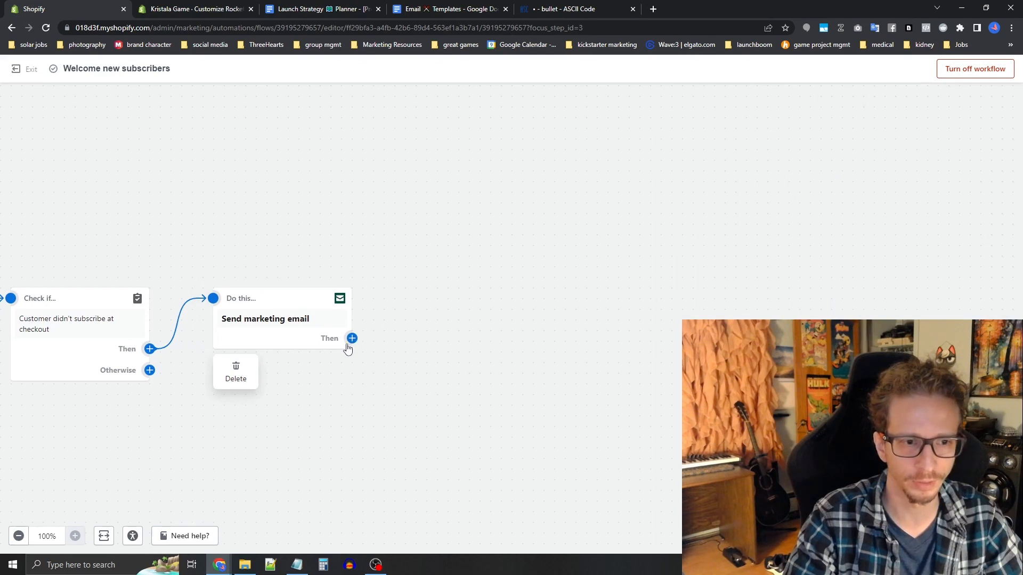
pyautogui.click(352, 339)
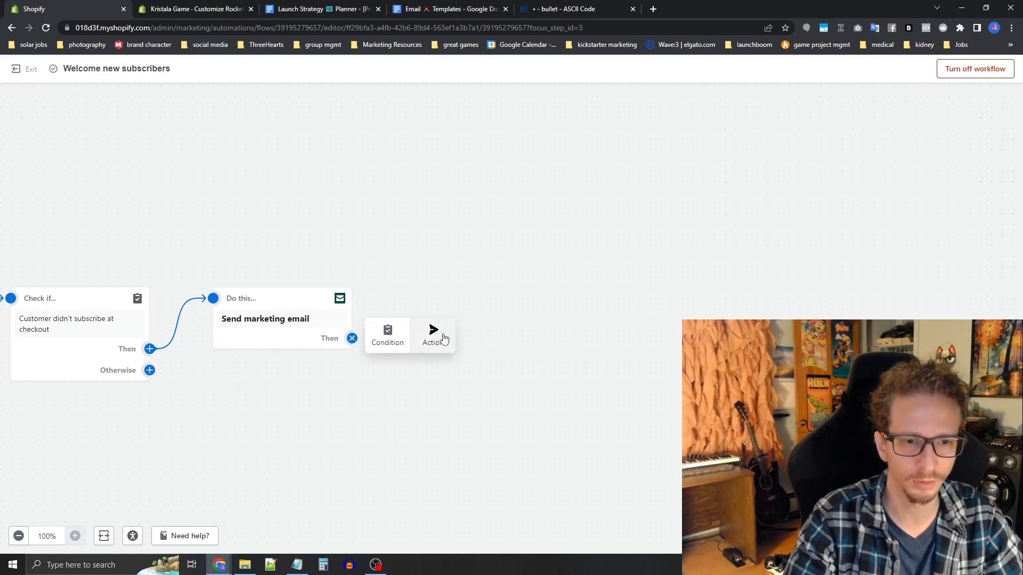
pyautogui.click(390, 341)
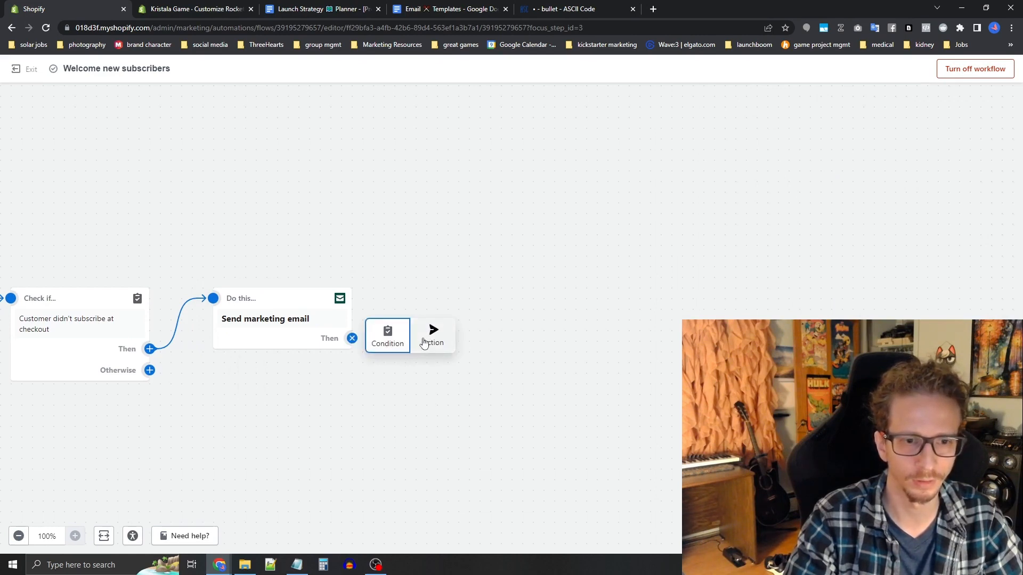
pyautogui.click(425, 343)
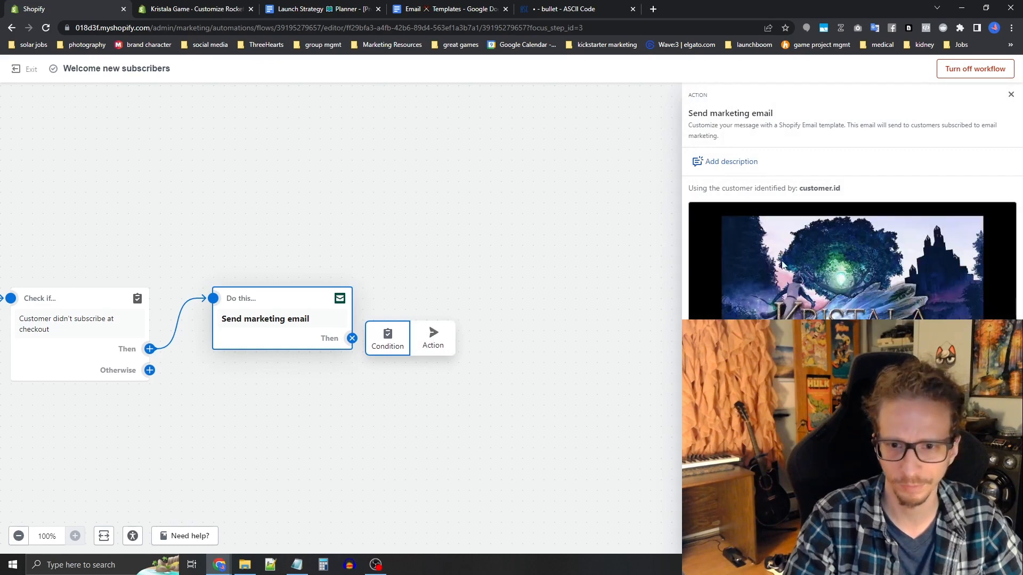
pyautogui.click(393, 343)
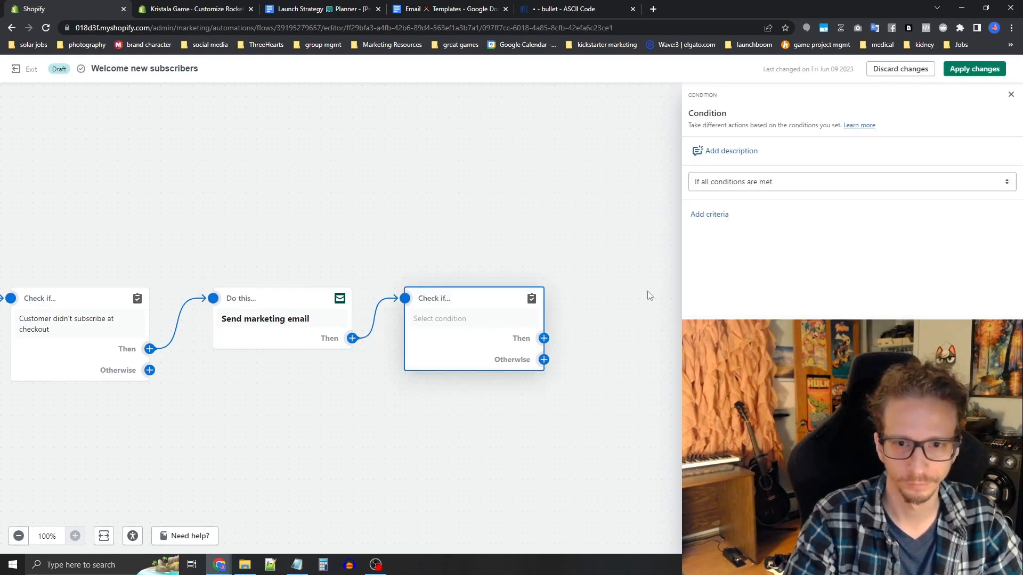
pyautogui.click(753, 181)
pyautogui.click(753, 183)
pyautogui.click(716, 215)
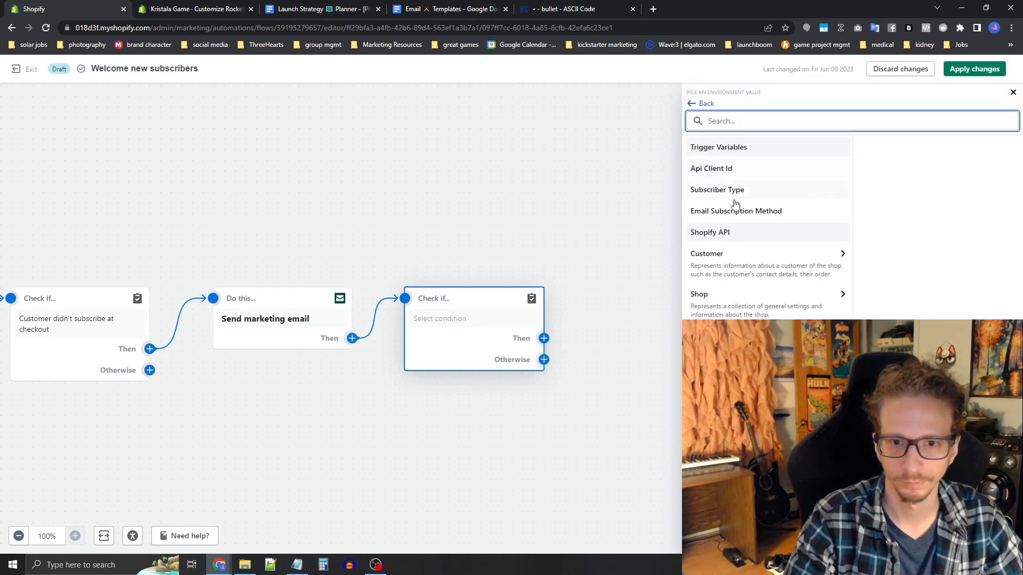
pyautogui.click(596, 287)
pyautogui.moveTo(529, 305)
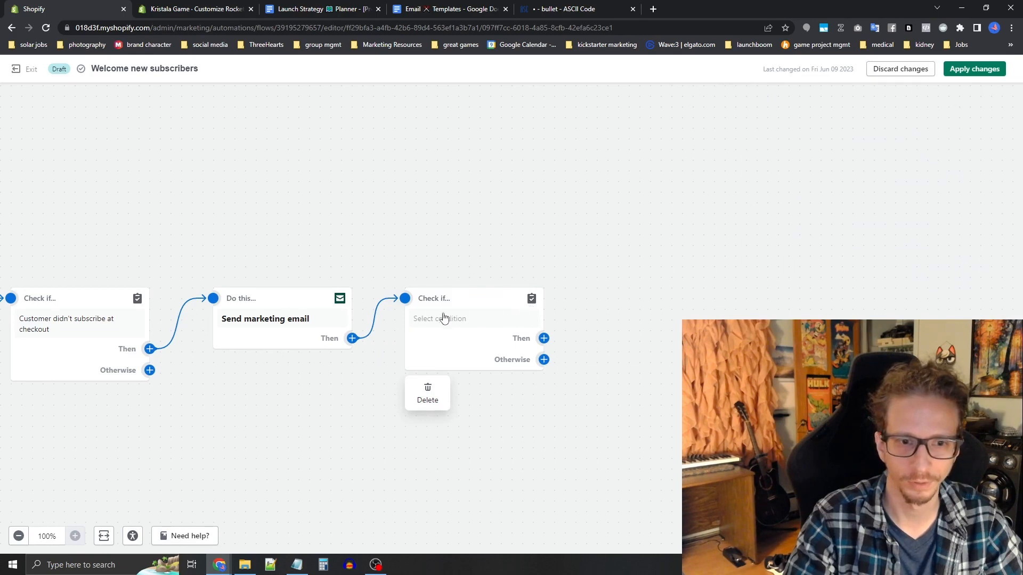
pyautogui.click(417, 397)
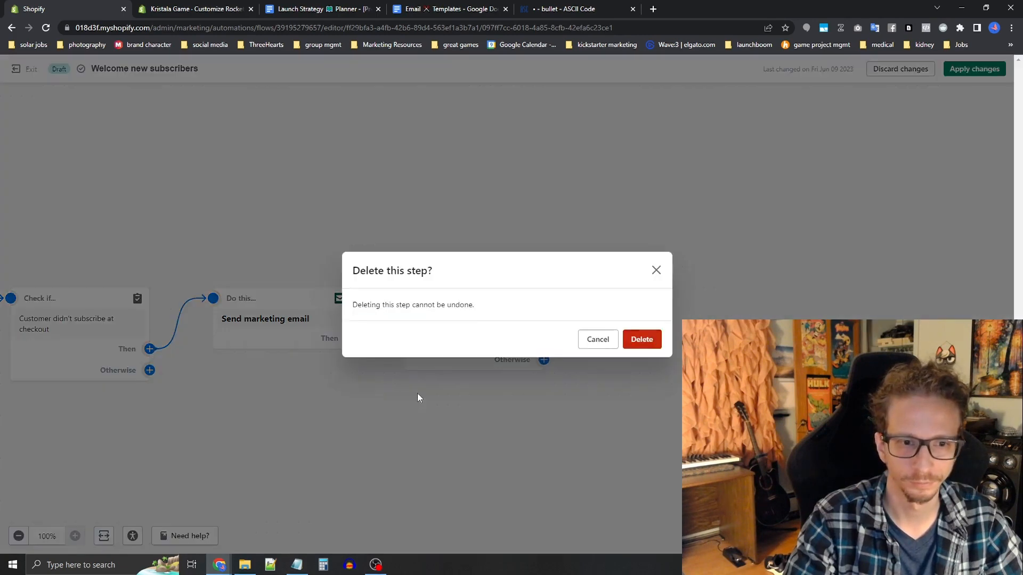
pyautogui.click(635, 341)
# - Add a Wait step after the Send marketing email action in the workflow
pyautogui.click(350, 339)
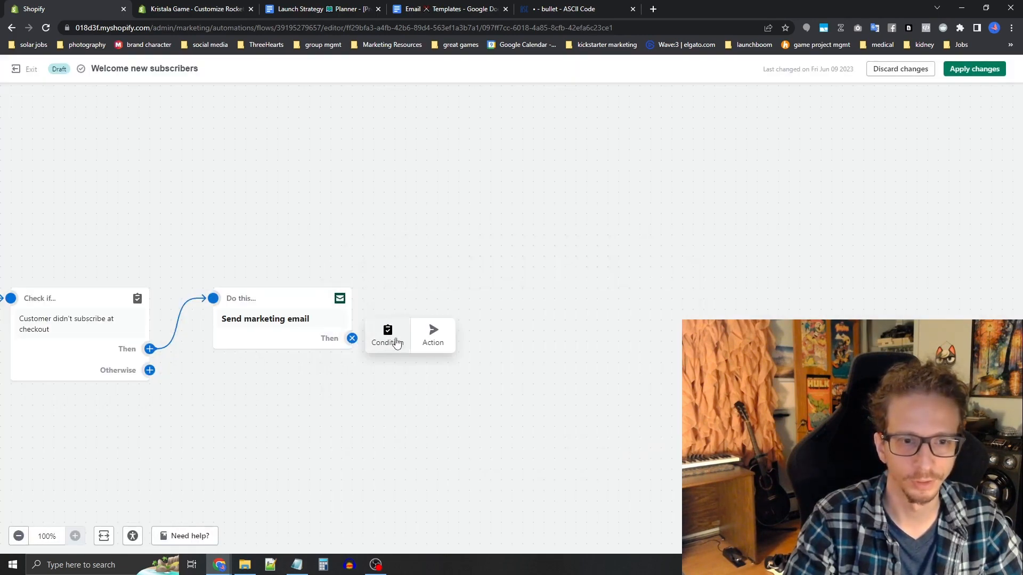
pyautogui.click(431, 337)
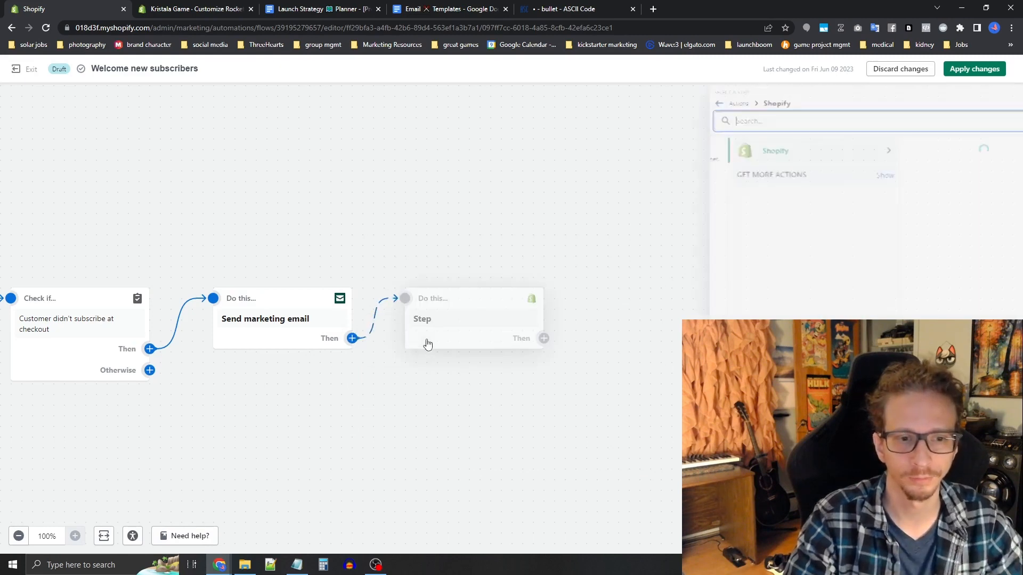
pyautogui.scroll(-5, 910, 259)
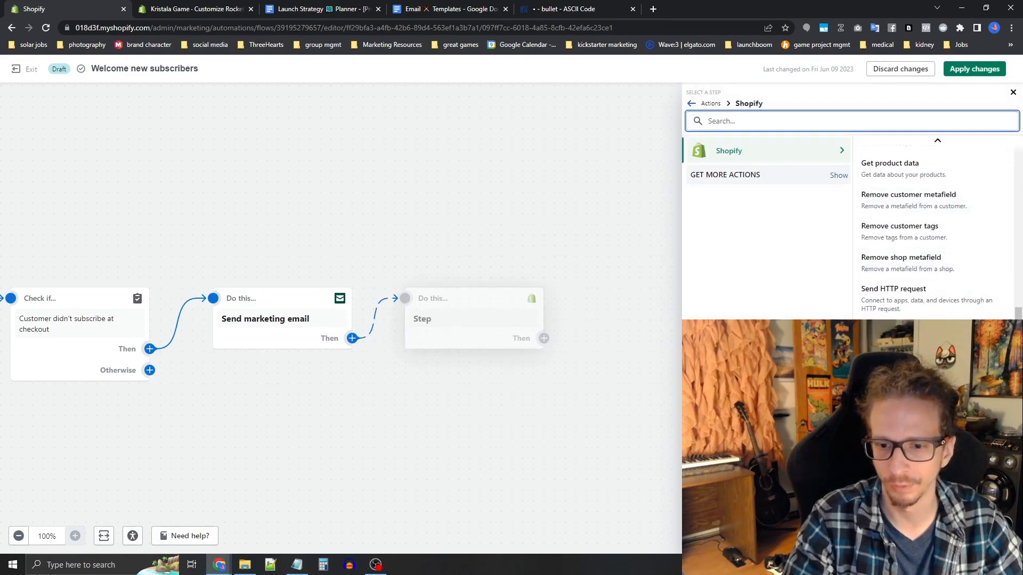
pyautogui.click(895, 527)
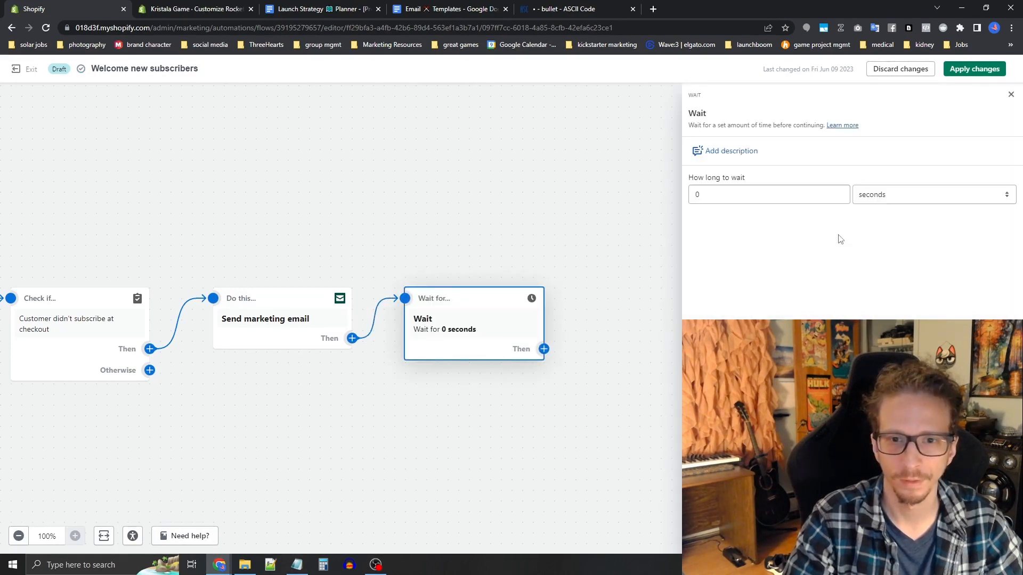
# - Set the Wait step's duration to 1, with days as the unit
pyautogui.click(874, 202)
pyautogui.click(877, 240)
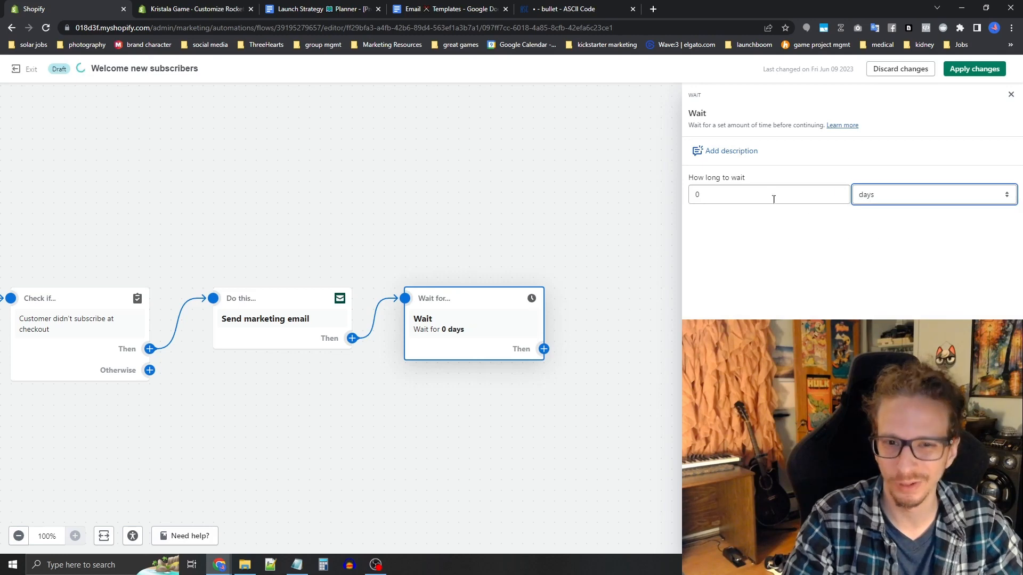
pyautogui.click(772, 196)
pyautogui.write('1')
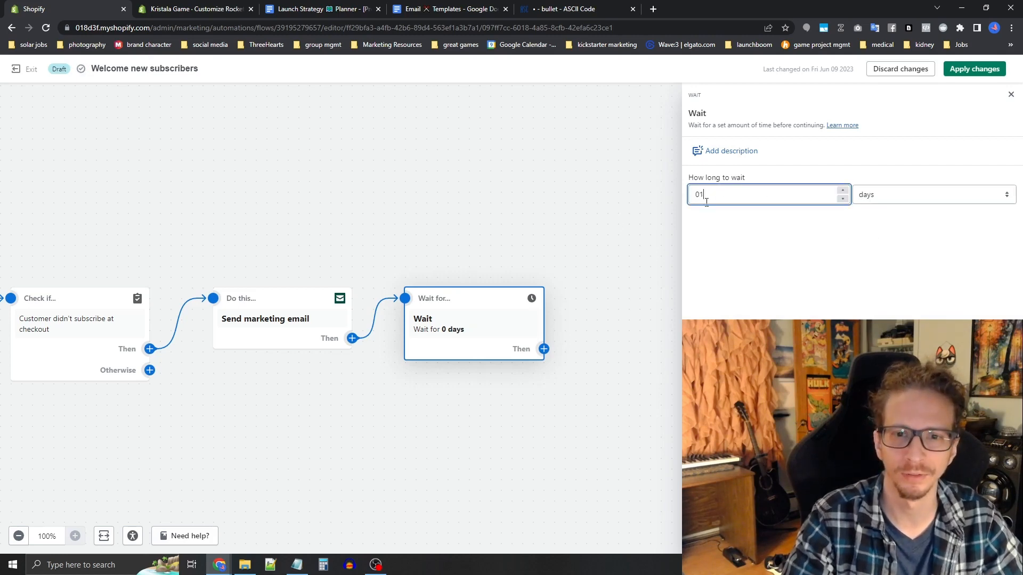
pyautogui.moveTo(705, 198); pyautogui.dragTo(679, 201)
pyautogui.doubleClick(714, 199)
pyautogui.write('1')
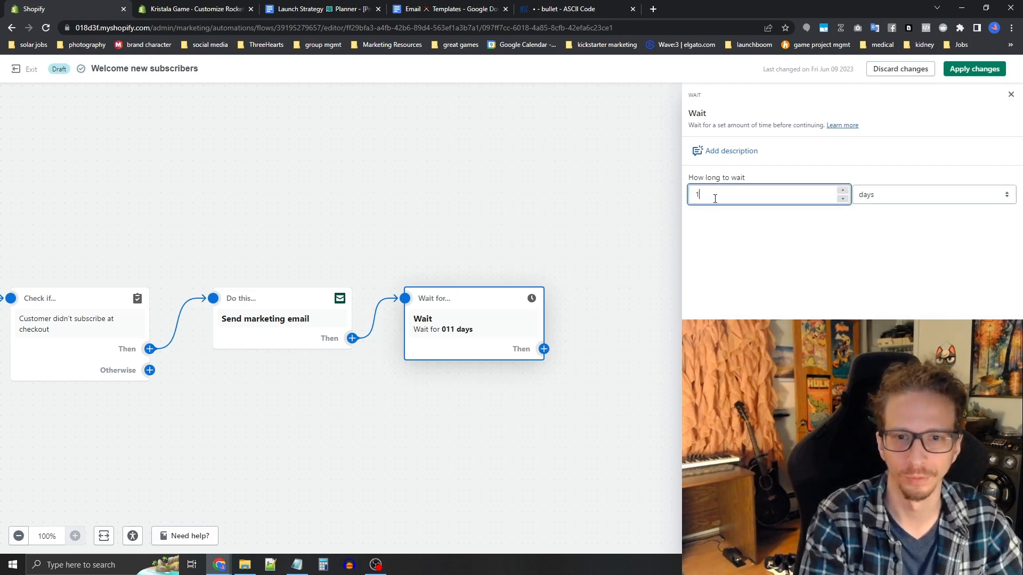
# - Add a Send marketing email action after the Wait step in the workflow, and nudge the Wait step slightly upward on the canvas
pyautogui.click(586, 334)
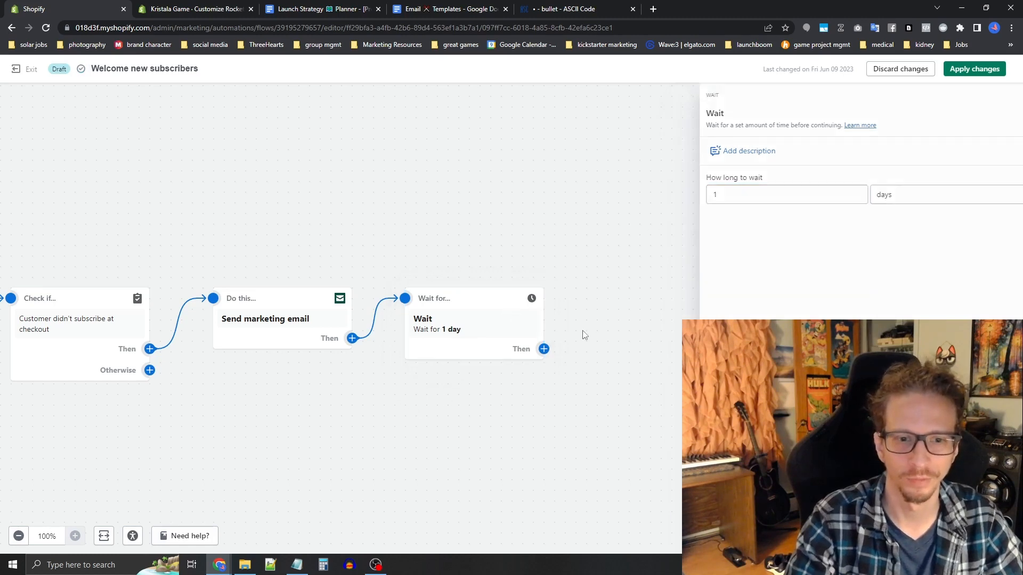
pyautogui.click(543, 349)
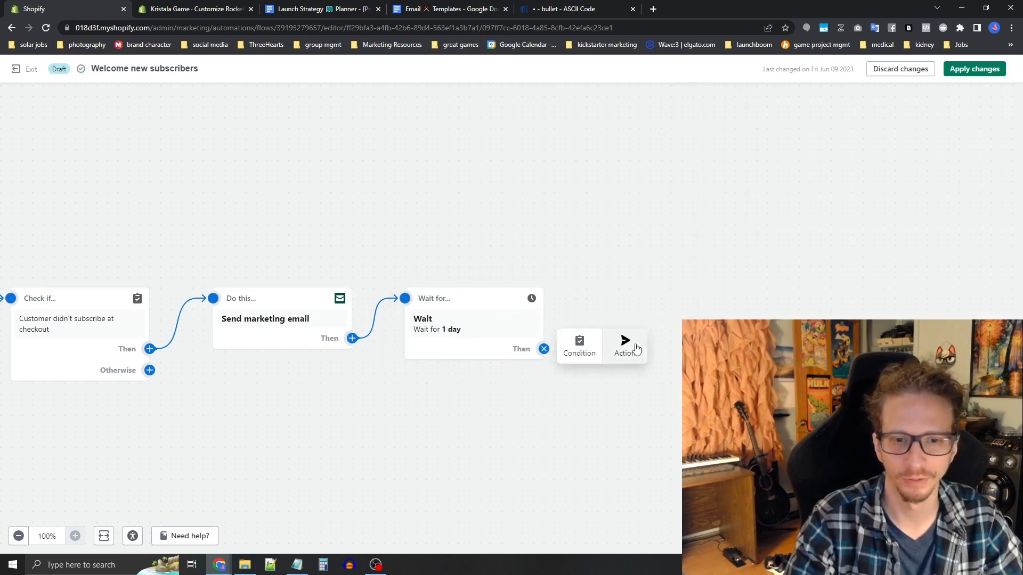
pyautogui.click(629, 345)
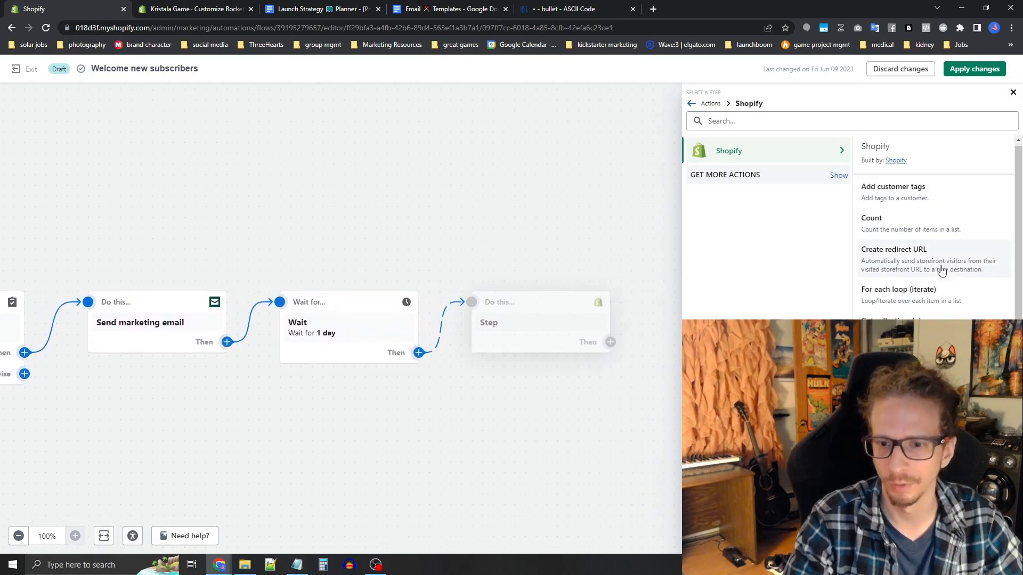
pyautogui.scroll(-5, 938, 266)
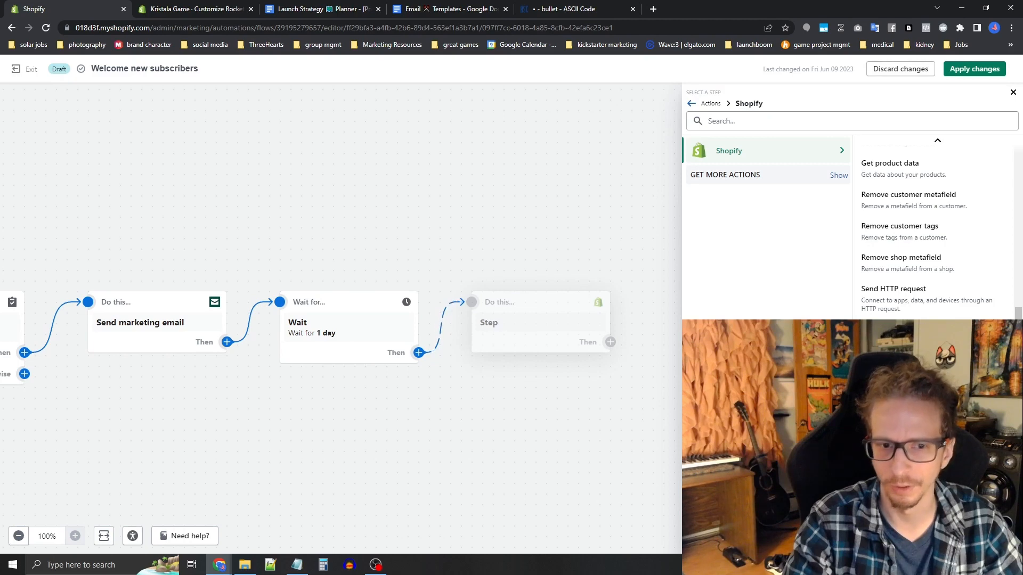
pyautogui.click(900, 333)
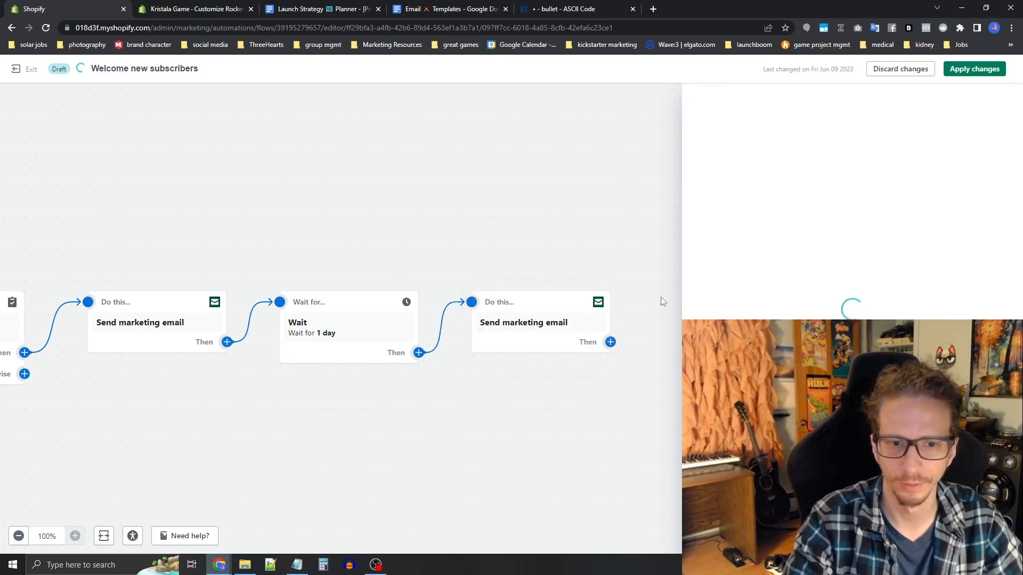
pyautogui.click(617, 260)
pyautogui.moveTo(543, 324)
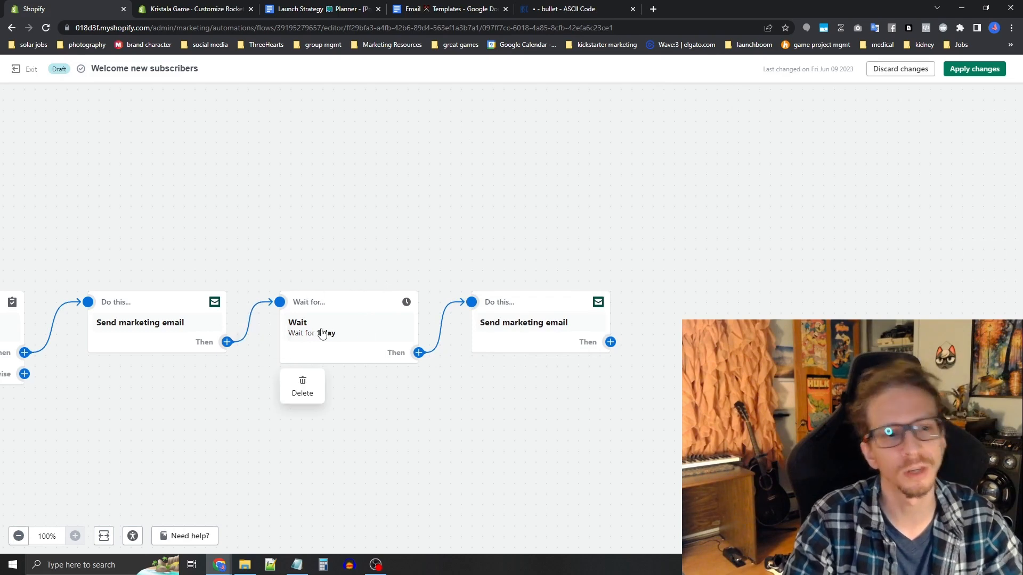
pyautogui.moveTo(356, 311); pyautogui.dragTo(354, 300)
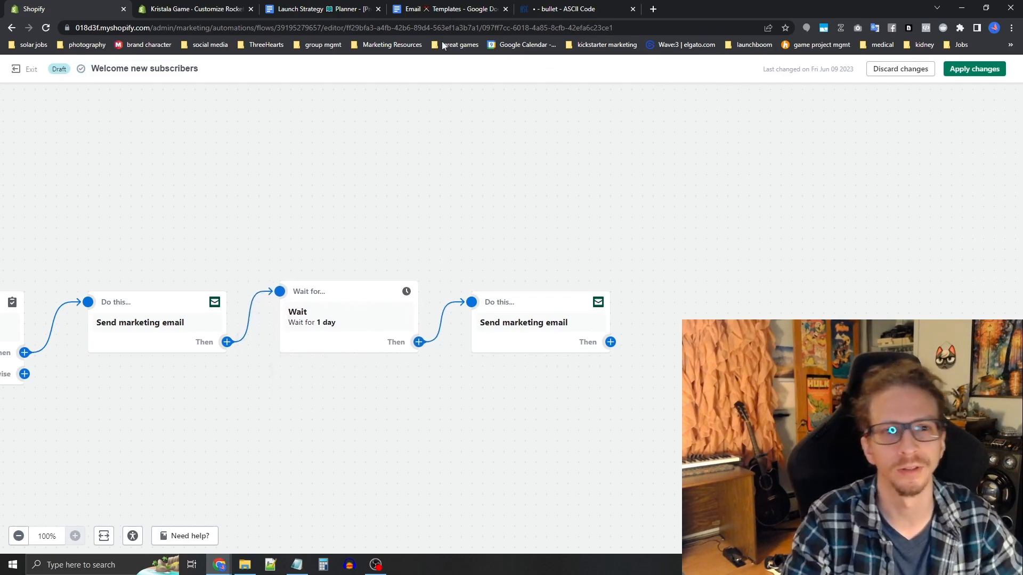
# - Compare the timing and content of the whitelist templates, from Generic Whitelist Email to #3 Ask a Question, in the Email Templates Google Doc
pyautogui.click(447, 9)
pyautogui.scroll(10, 463, 394)
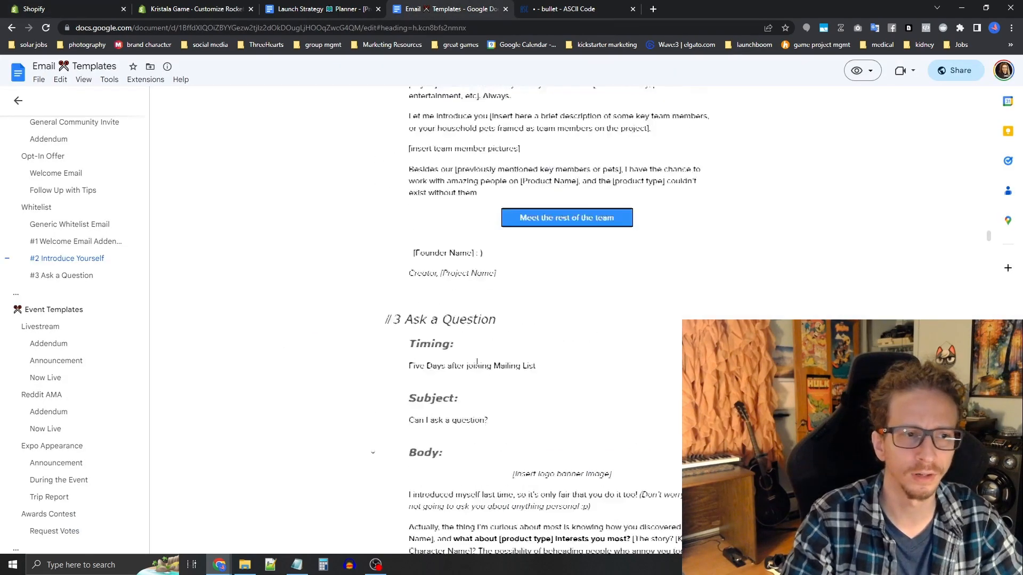
pyautogui.scroll(-4, 509, 366)
pyautogui.scroll(-5, 508, 367)
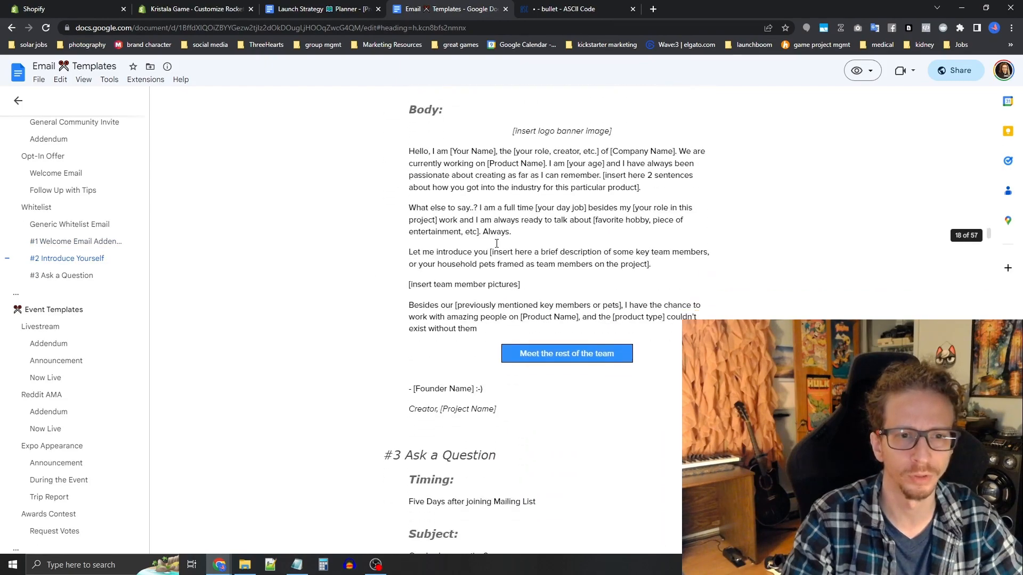
pyautogui.scroll(5, 558, 286)
pyautogui.scroll(7, 463, 279)
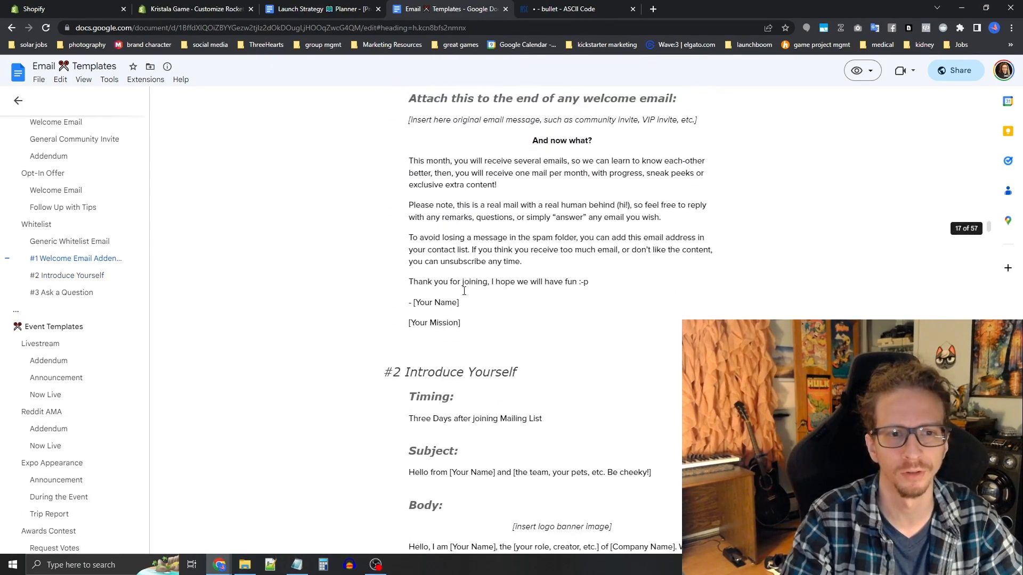
pyautogui.scroll(-11, 463, 290)
pyautogui.scroll(15, 464, 304)
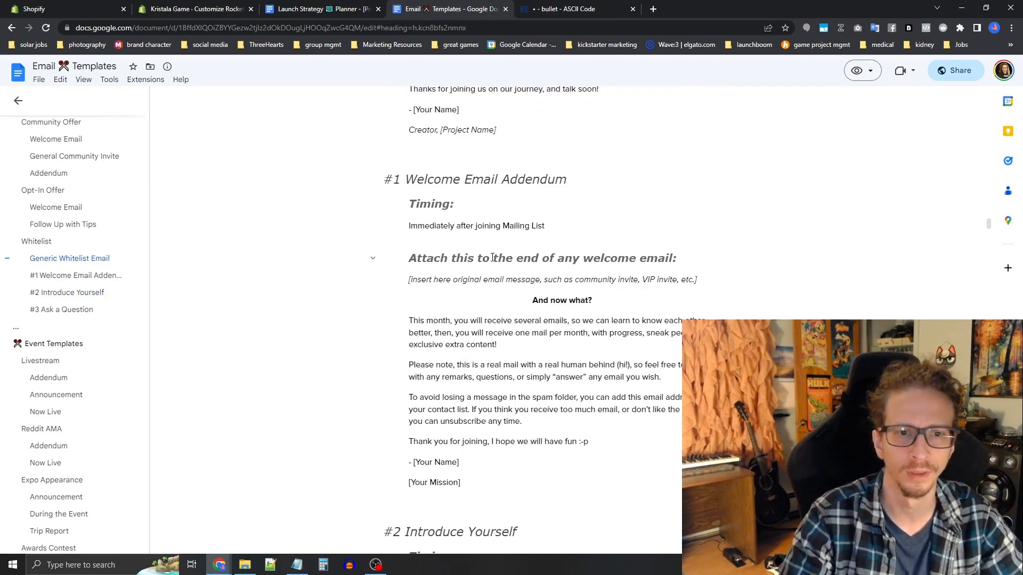
pyautogui.scroll(7, 495, 255)
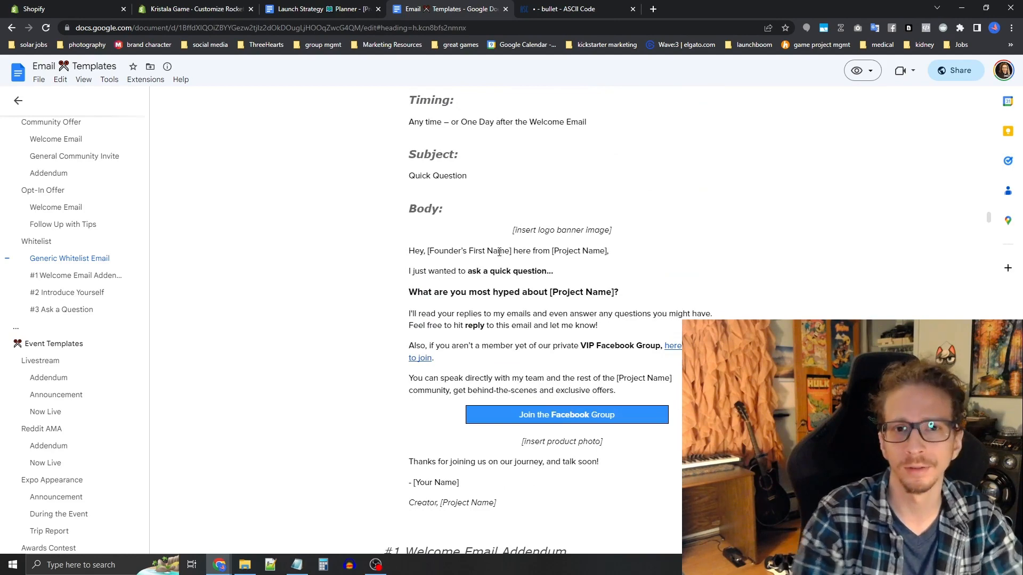